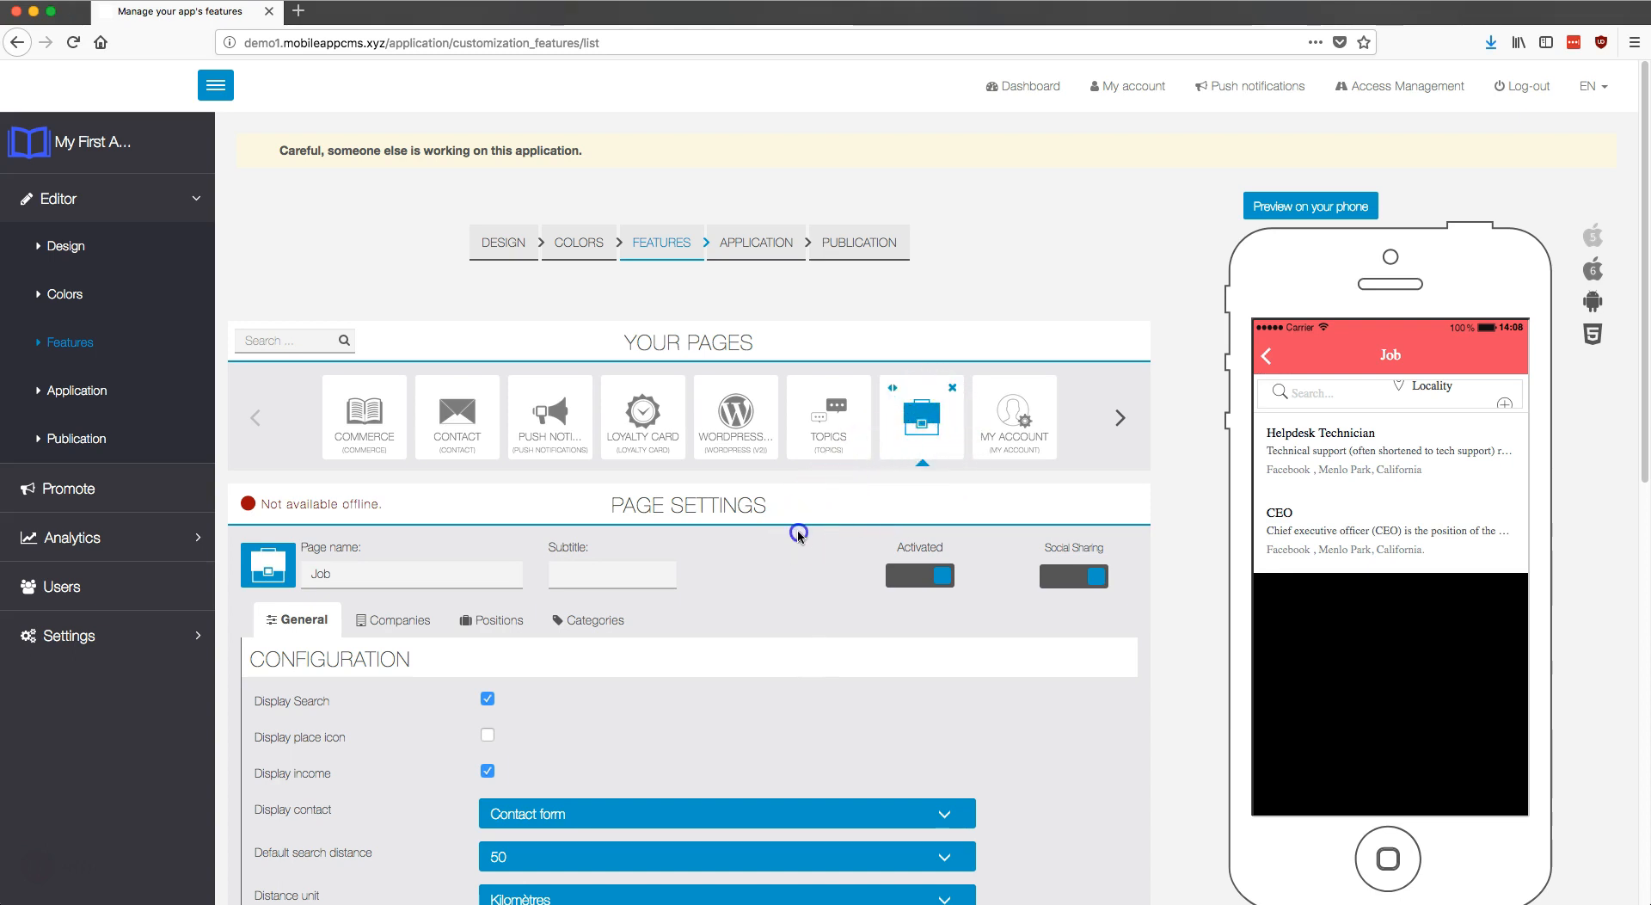
# Step: Turn on place icons and set Display contact to Email & Contact form
pyautogui.scroll(-3, 787, 563)
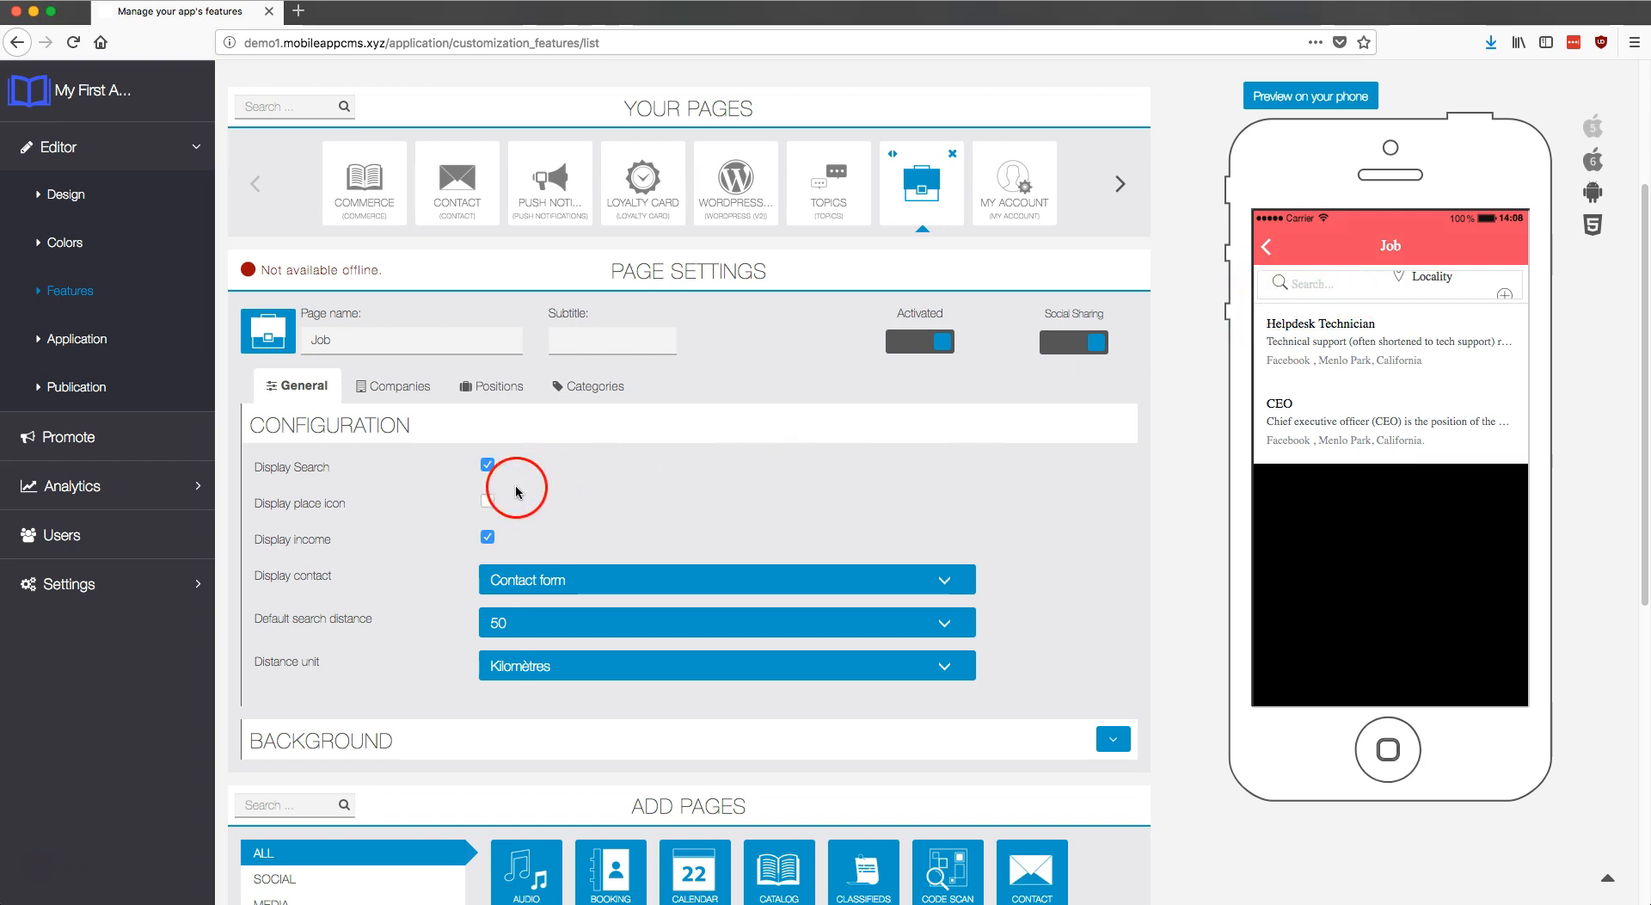
pyautogui.click(488, 501)
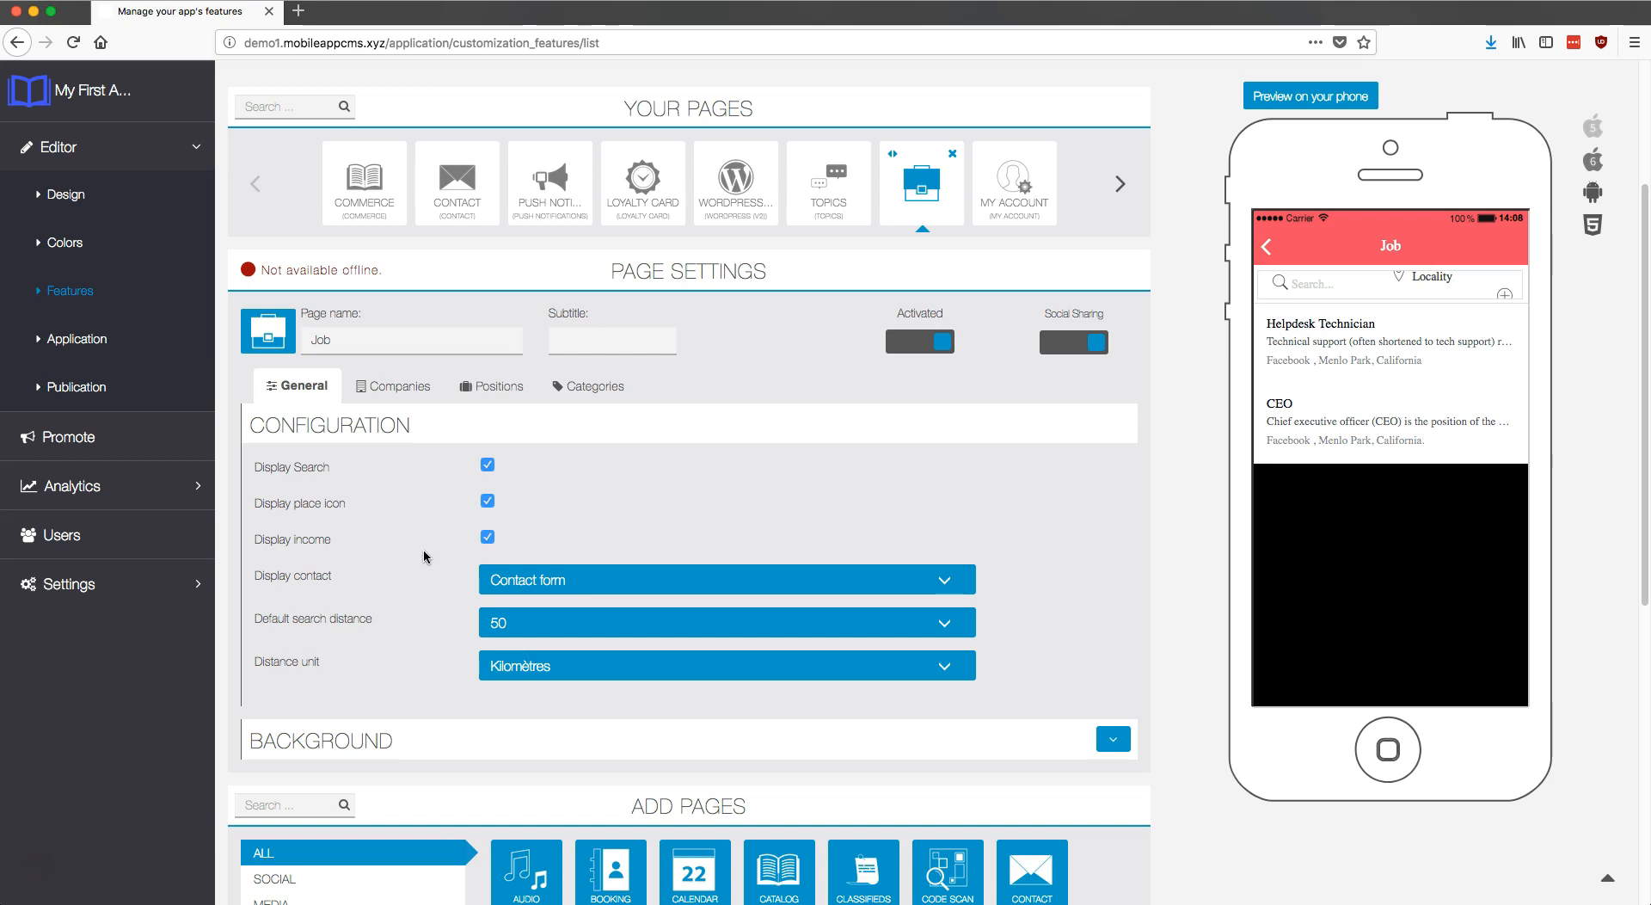
pyautogui.click(547, 578)
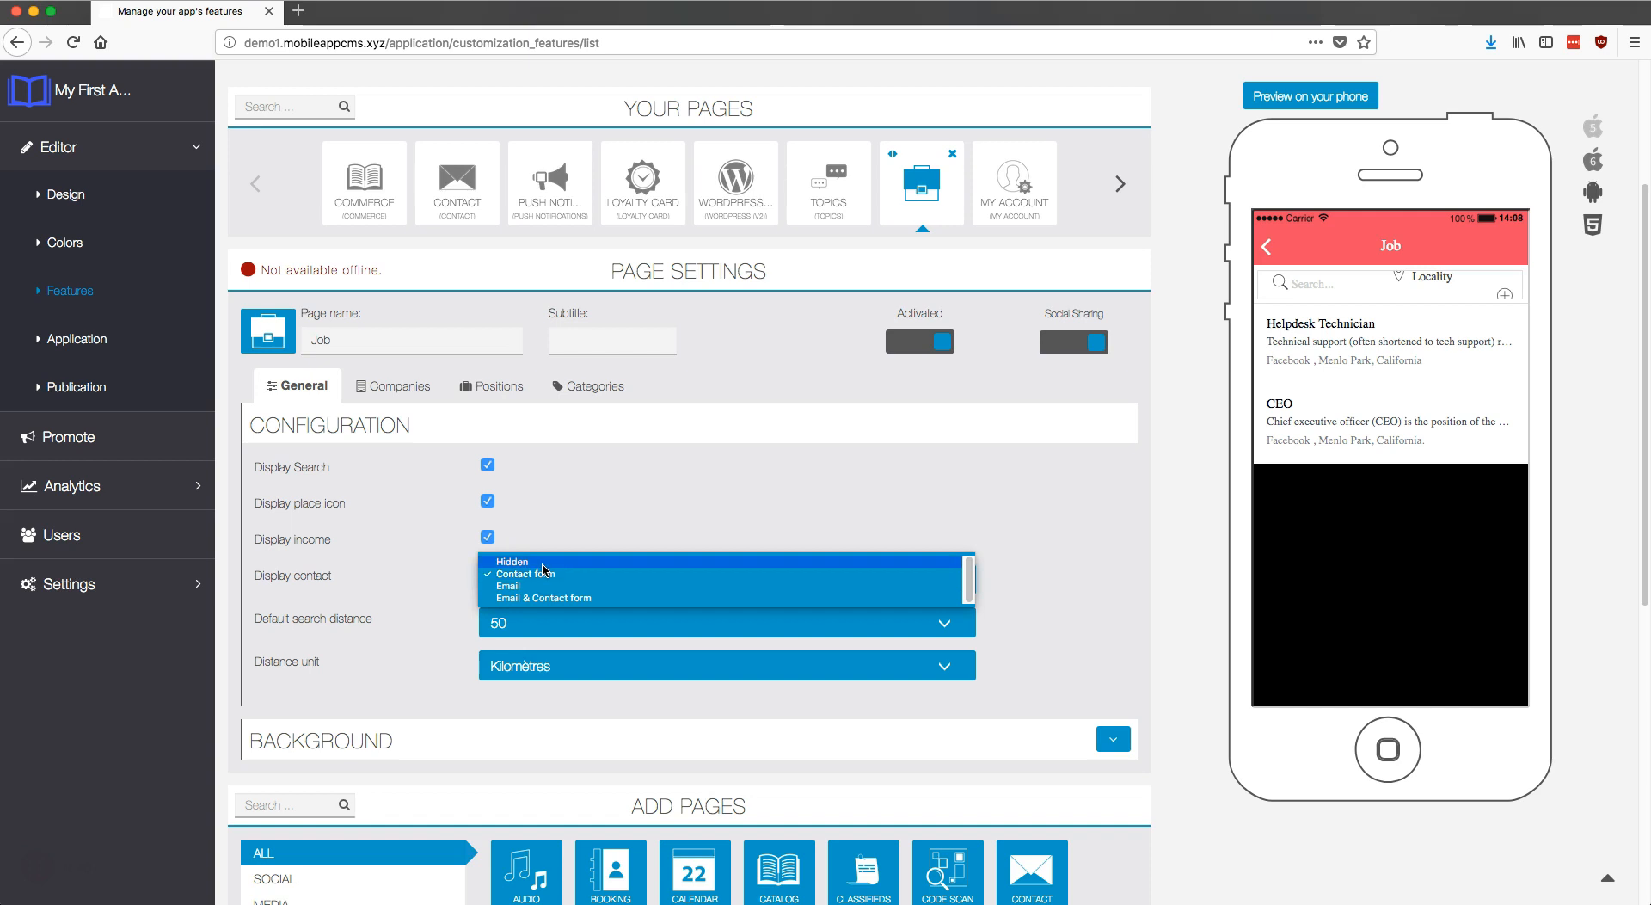
pyautogui.click(547, 598)
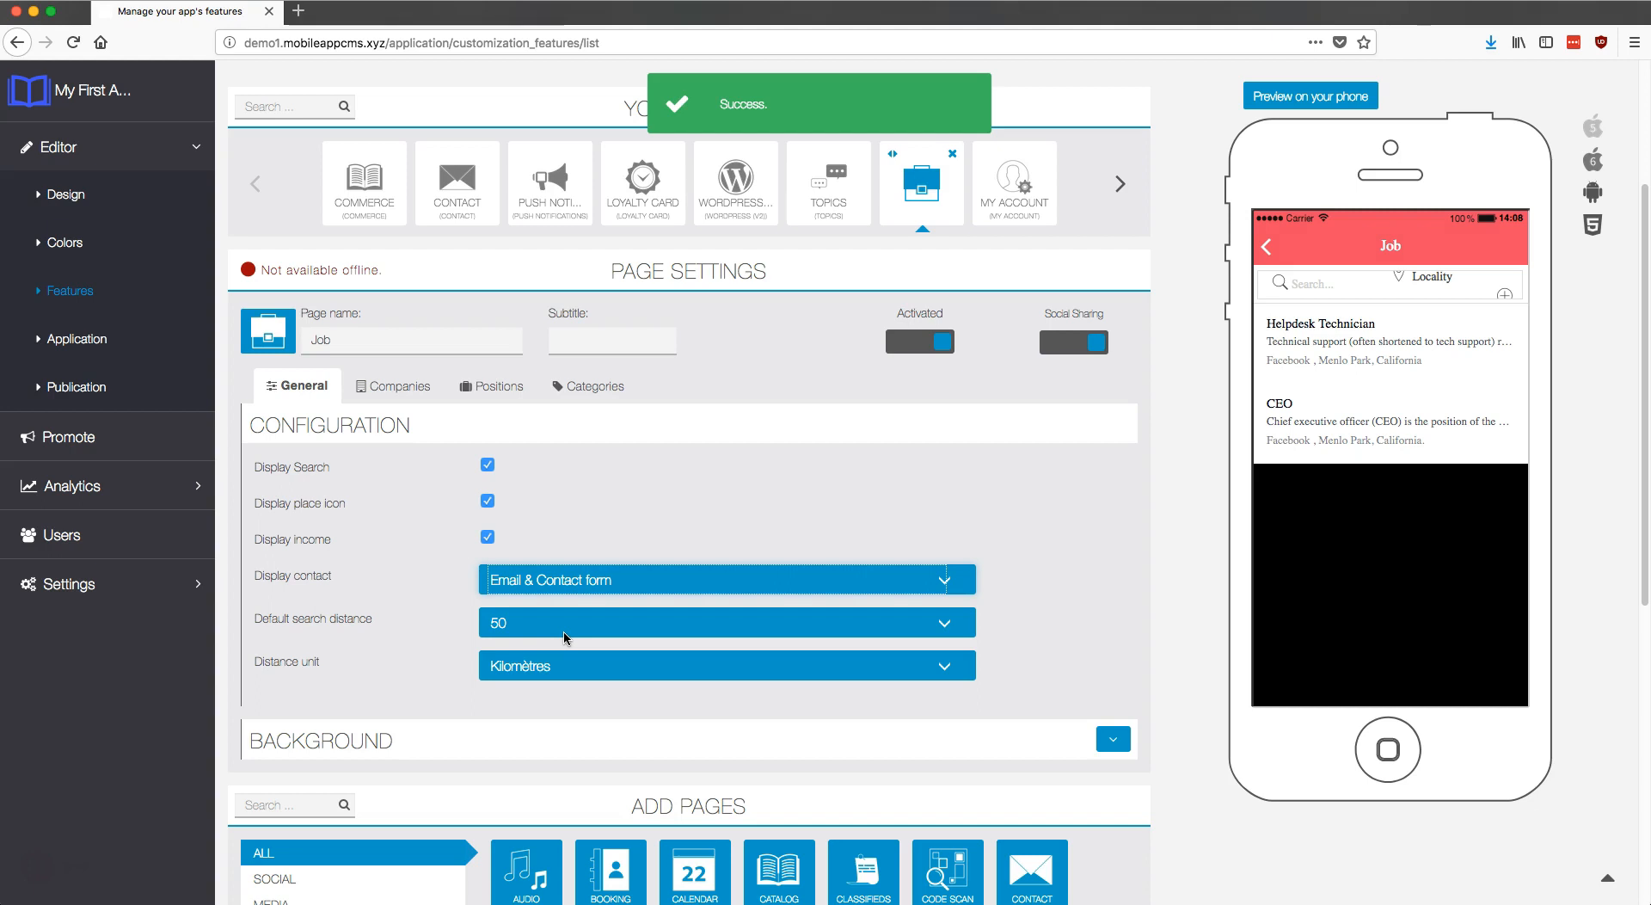
# Step: Set the default search distance to 75 Kilomètres and expand the Background settings
pyautogui.click(565, 638)
pyautogui.click(524, 630)
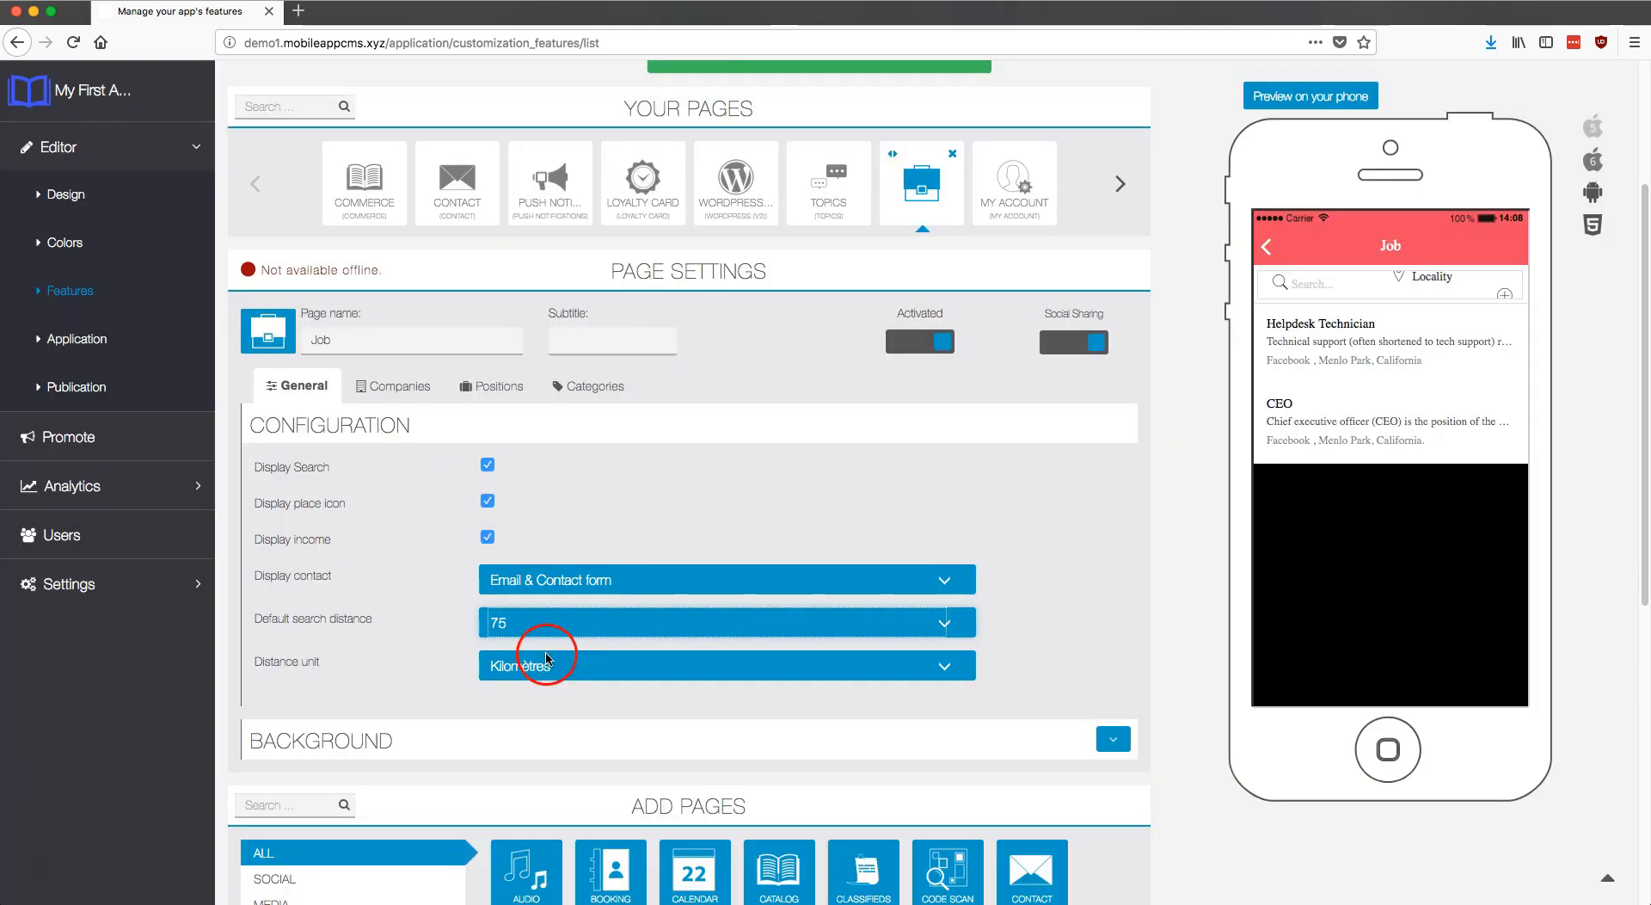
pyautogui.click(550, 664)
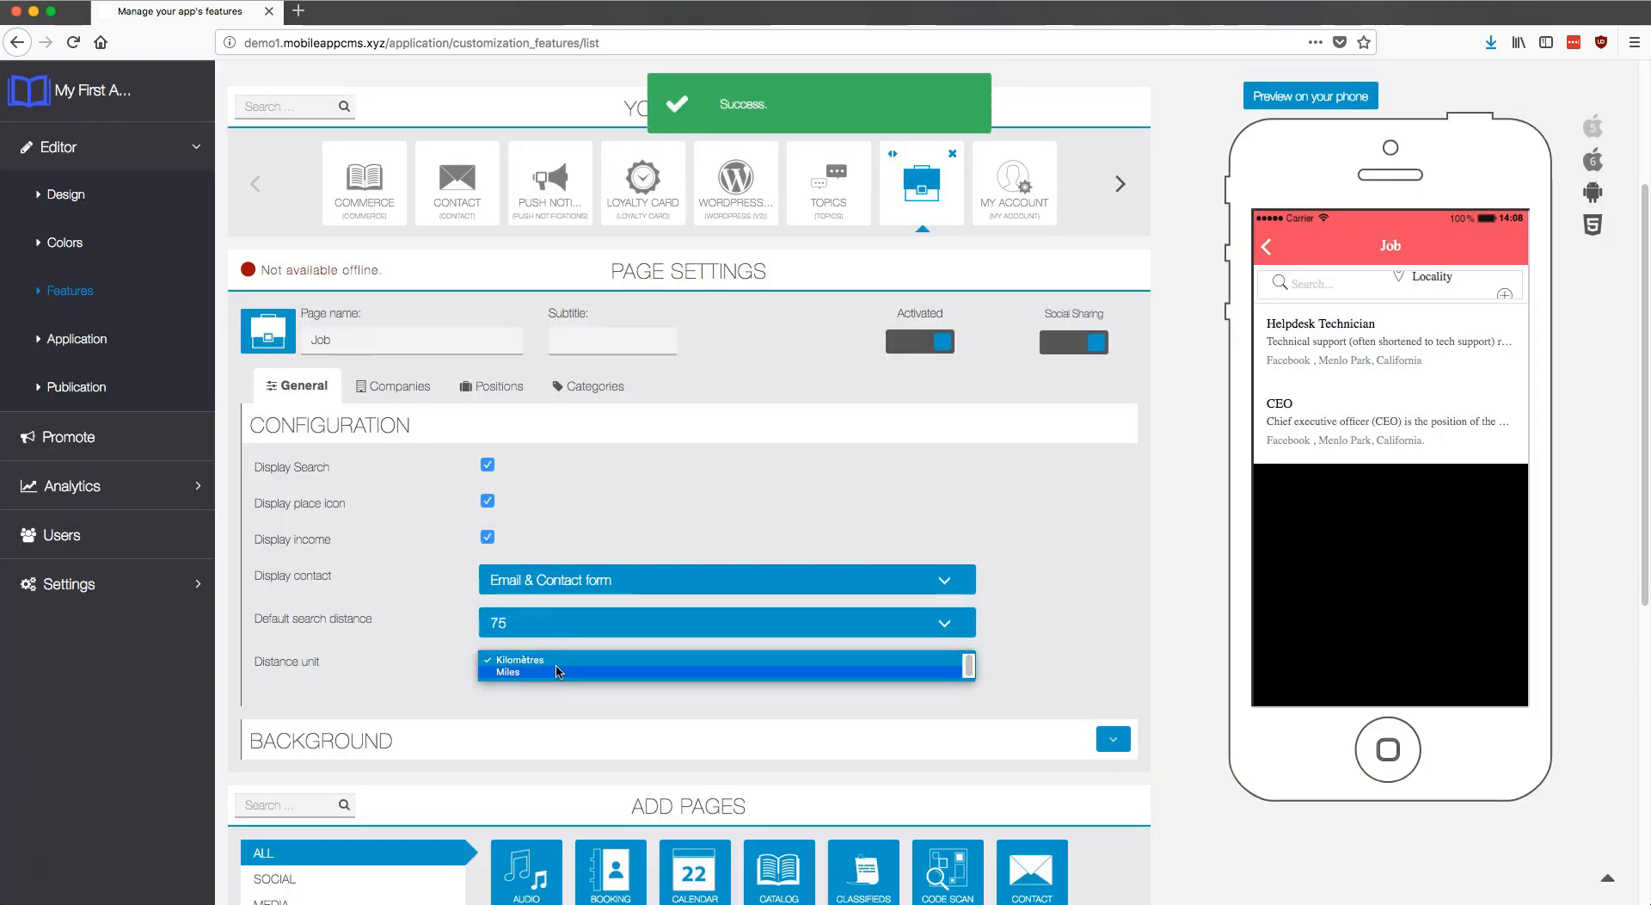
pyautogui.click(563, 663)
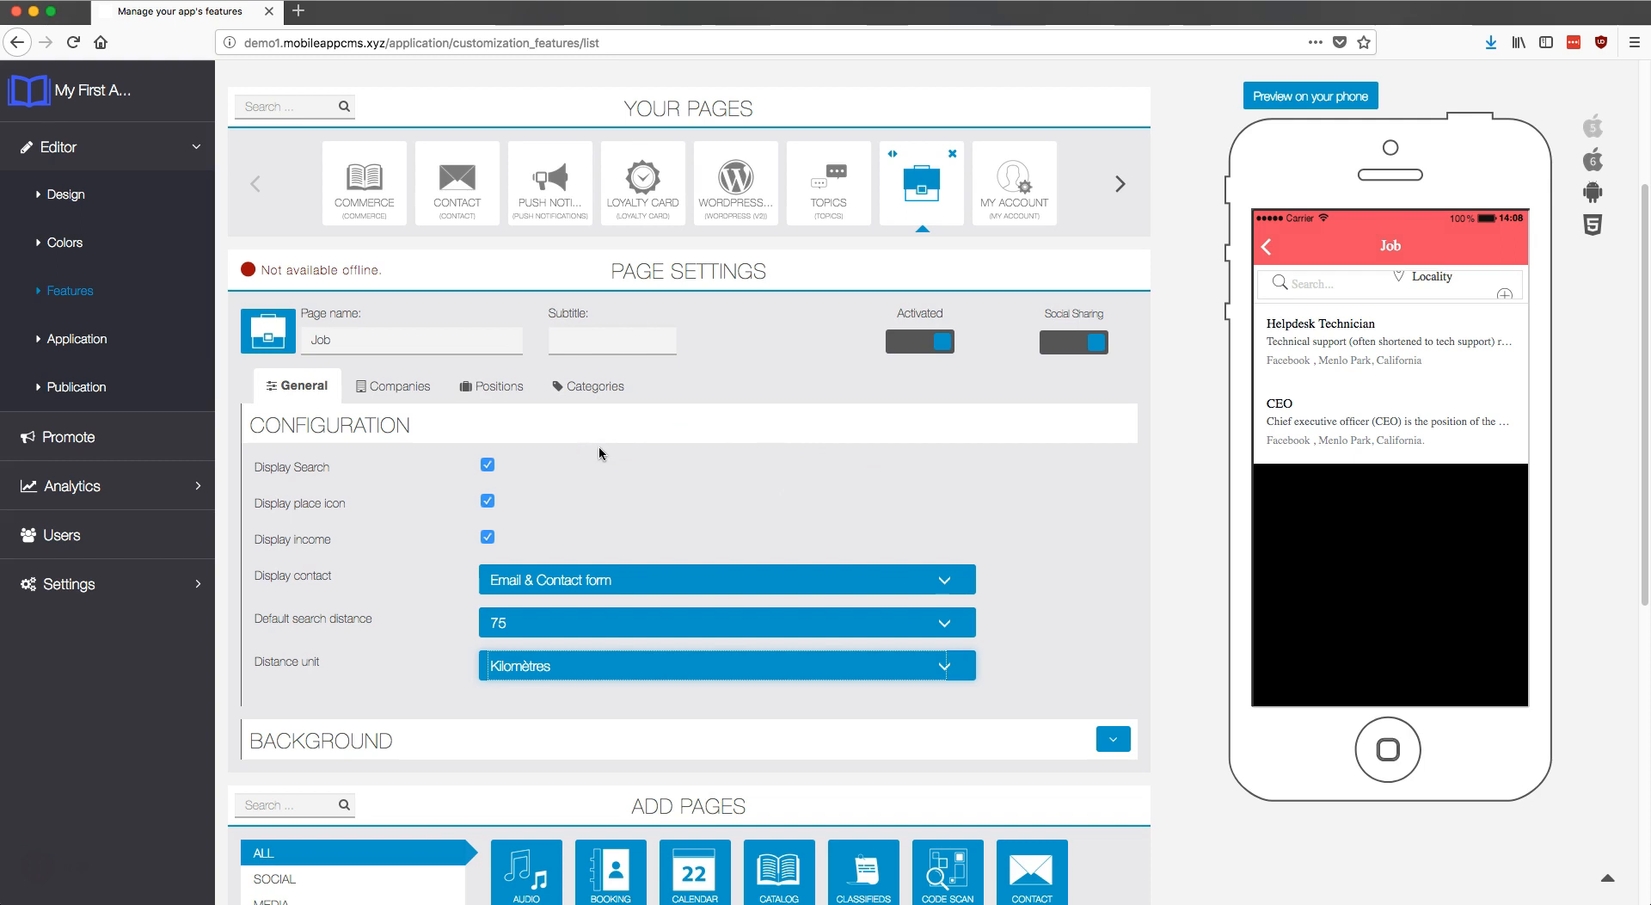
pyautogui.click(1113, 737)
# Step: Upload Background.jpg as the portrait background and confirm the resize
pyautogui.scroll(-1, 993, 697)
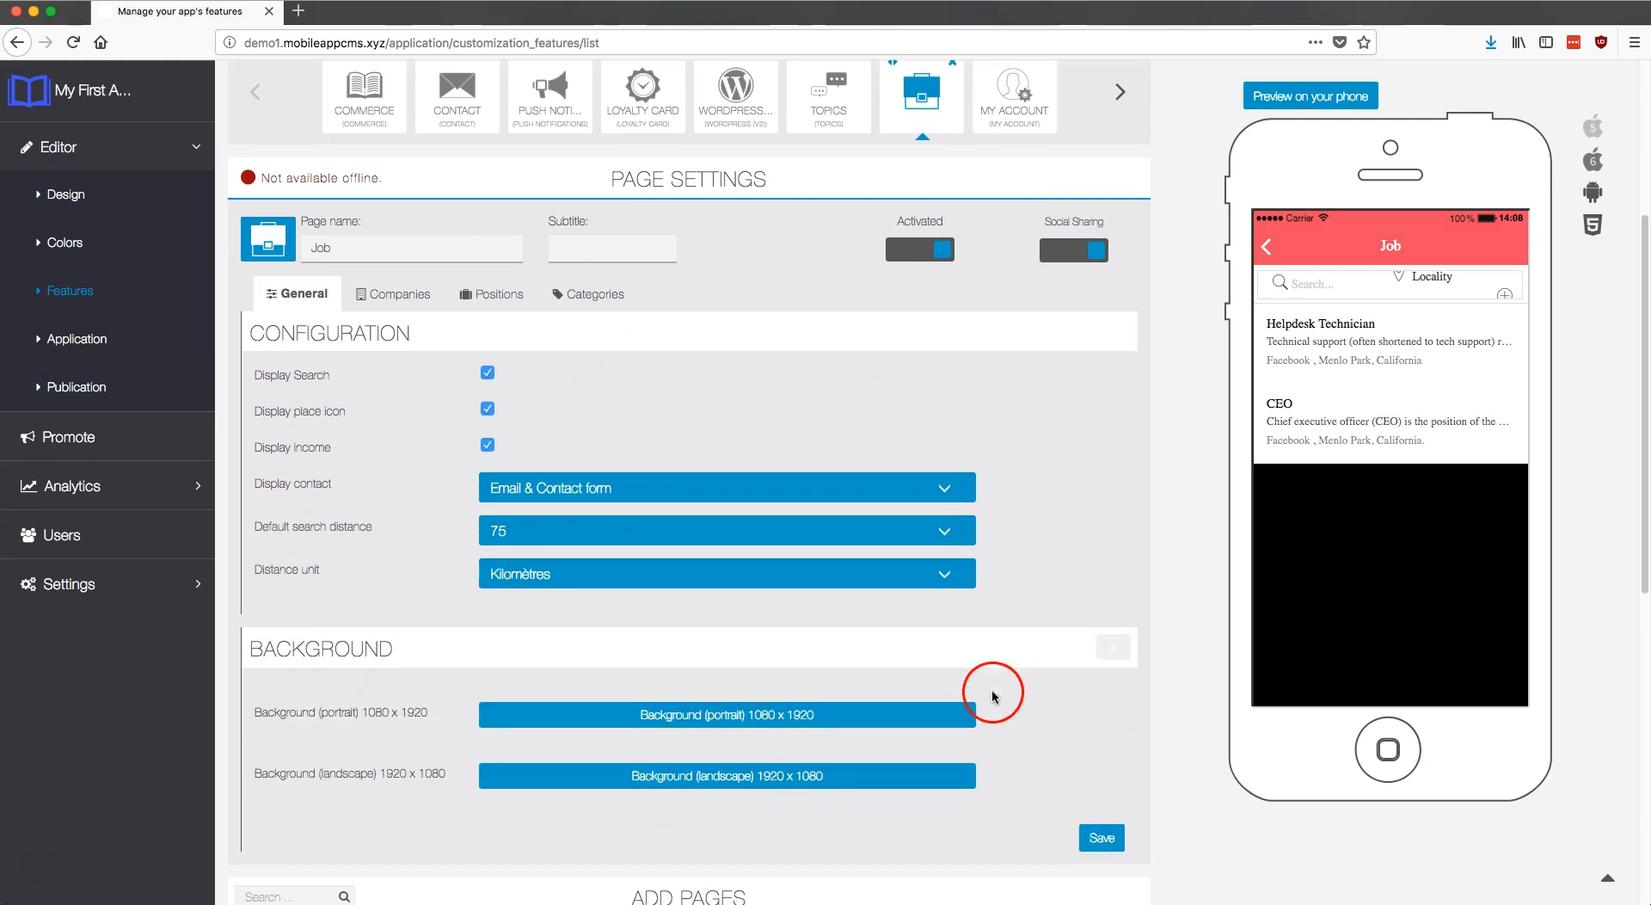
pyautogui.click(879, 684)
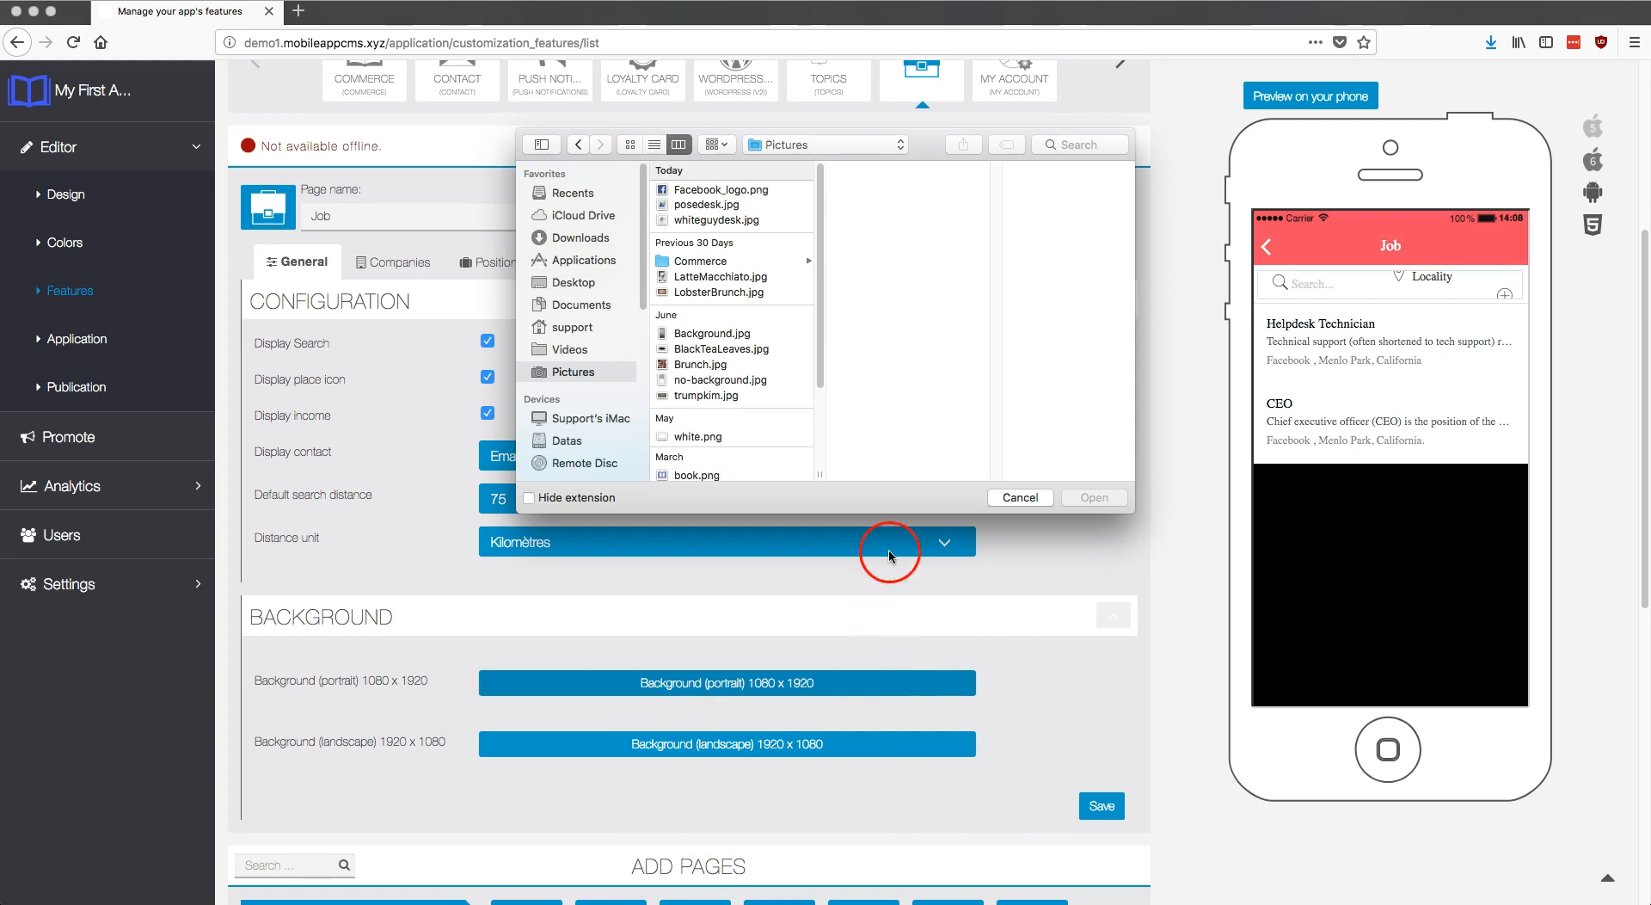
pyautogui.click(728, 331)
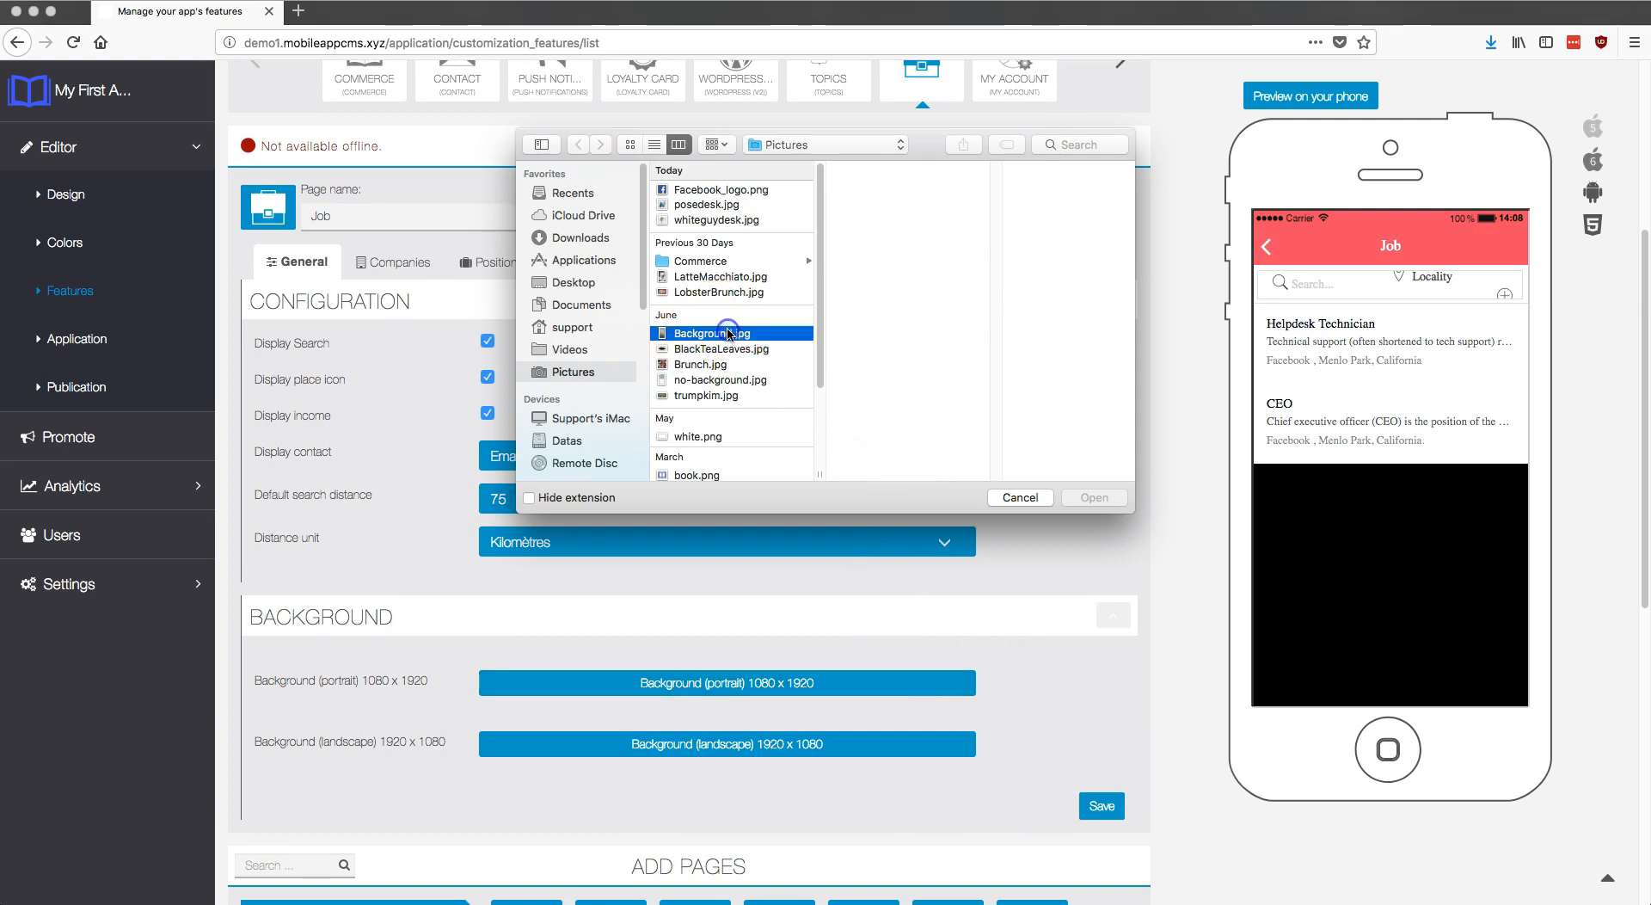
pyautogui.click(1092, 497)
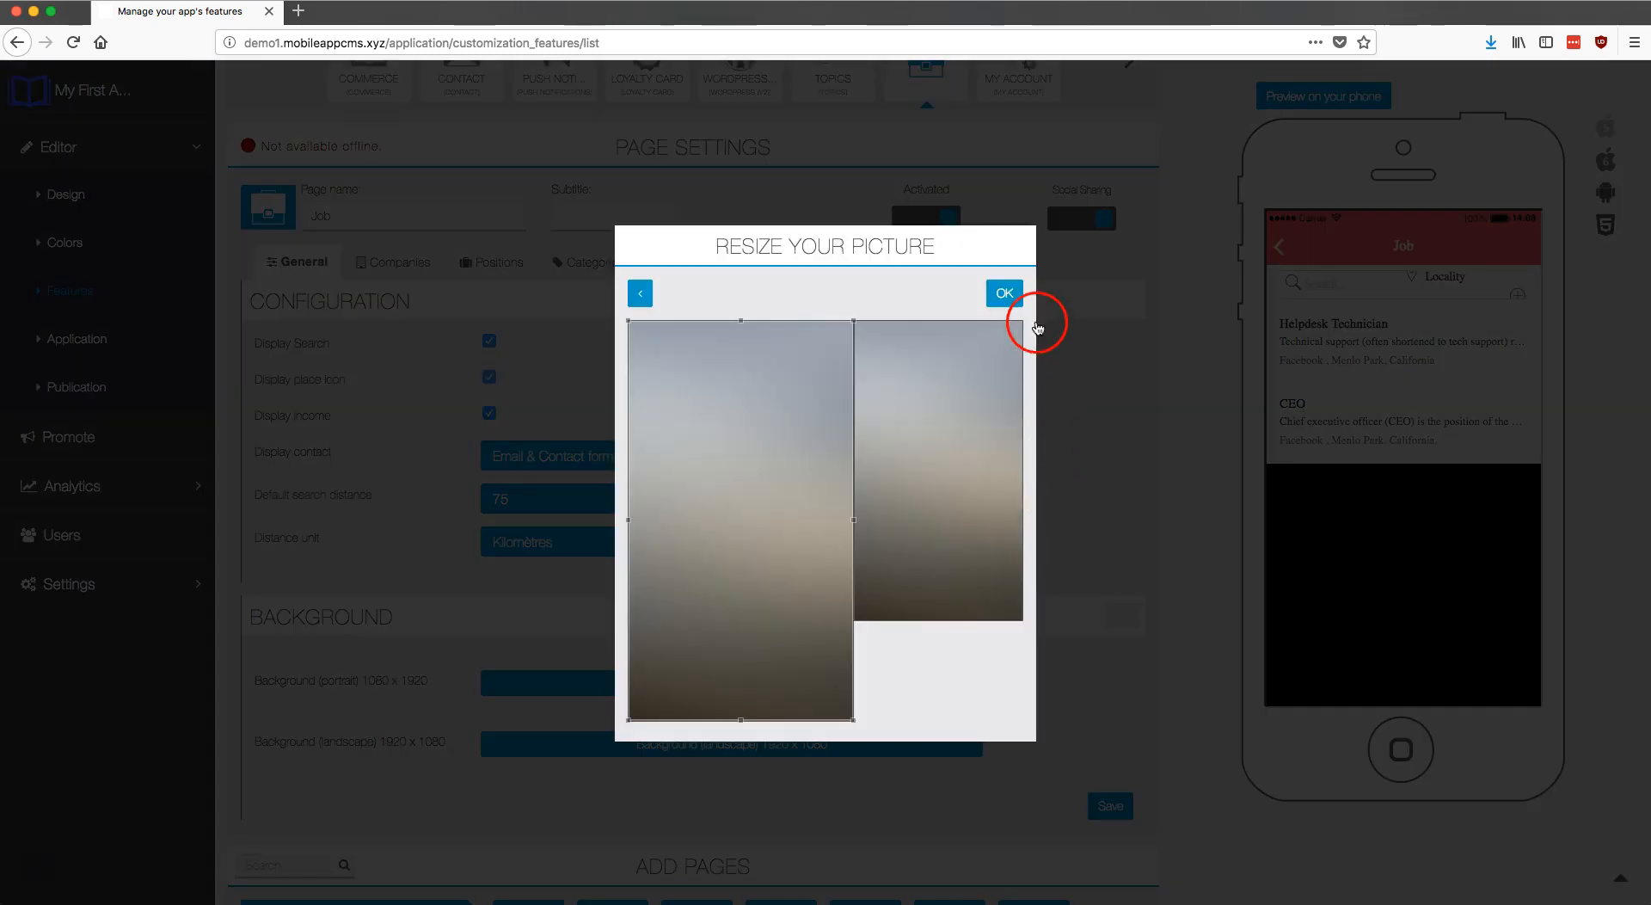
pyautogui.click(997, 295)
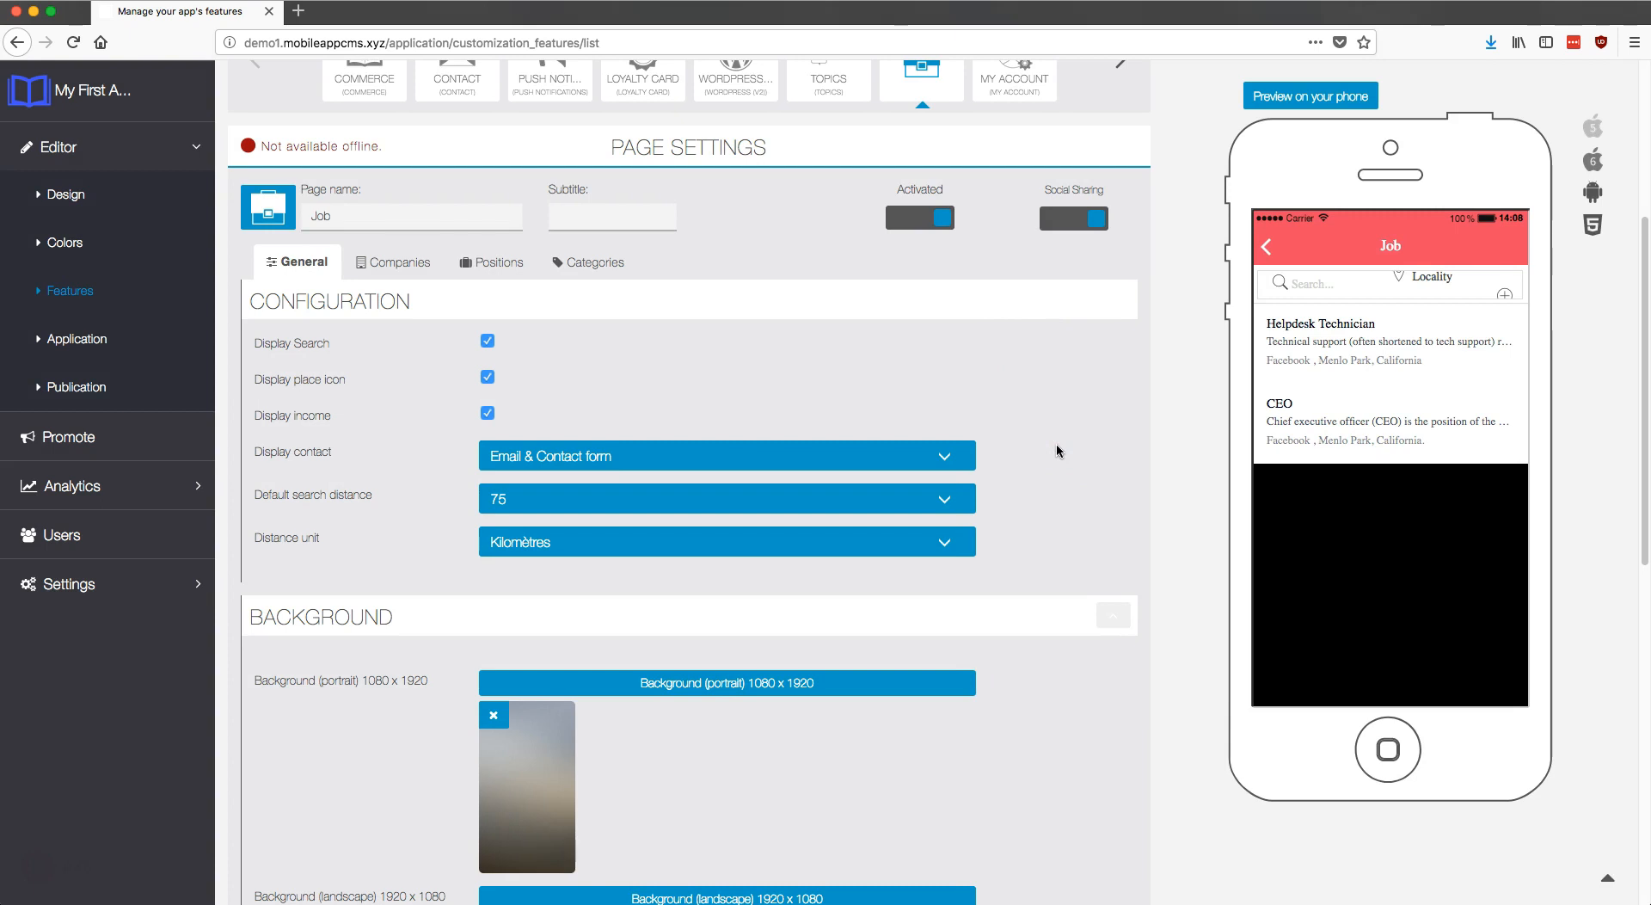
# Step: Save the background settings, reload, and switch to the Job page's company list
pyautogui.scroll(-2, 1056, 442)
pyautogui.click(1113, 817)
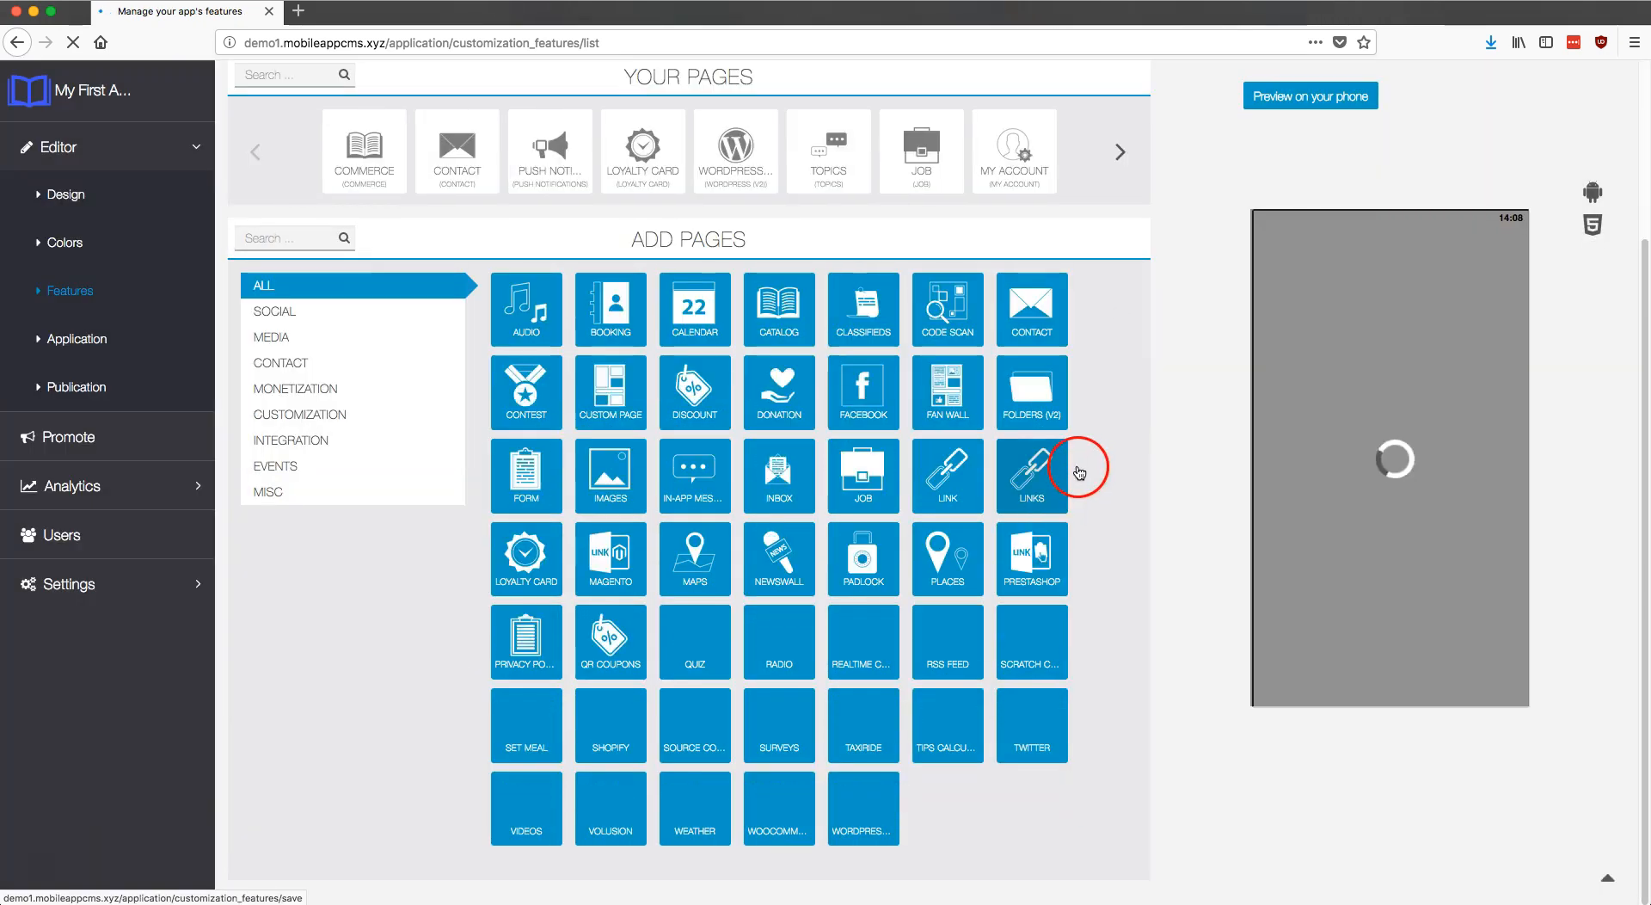
pyautogui.click(926, 169)
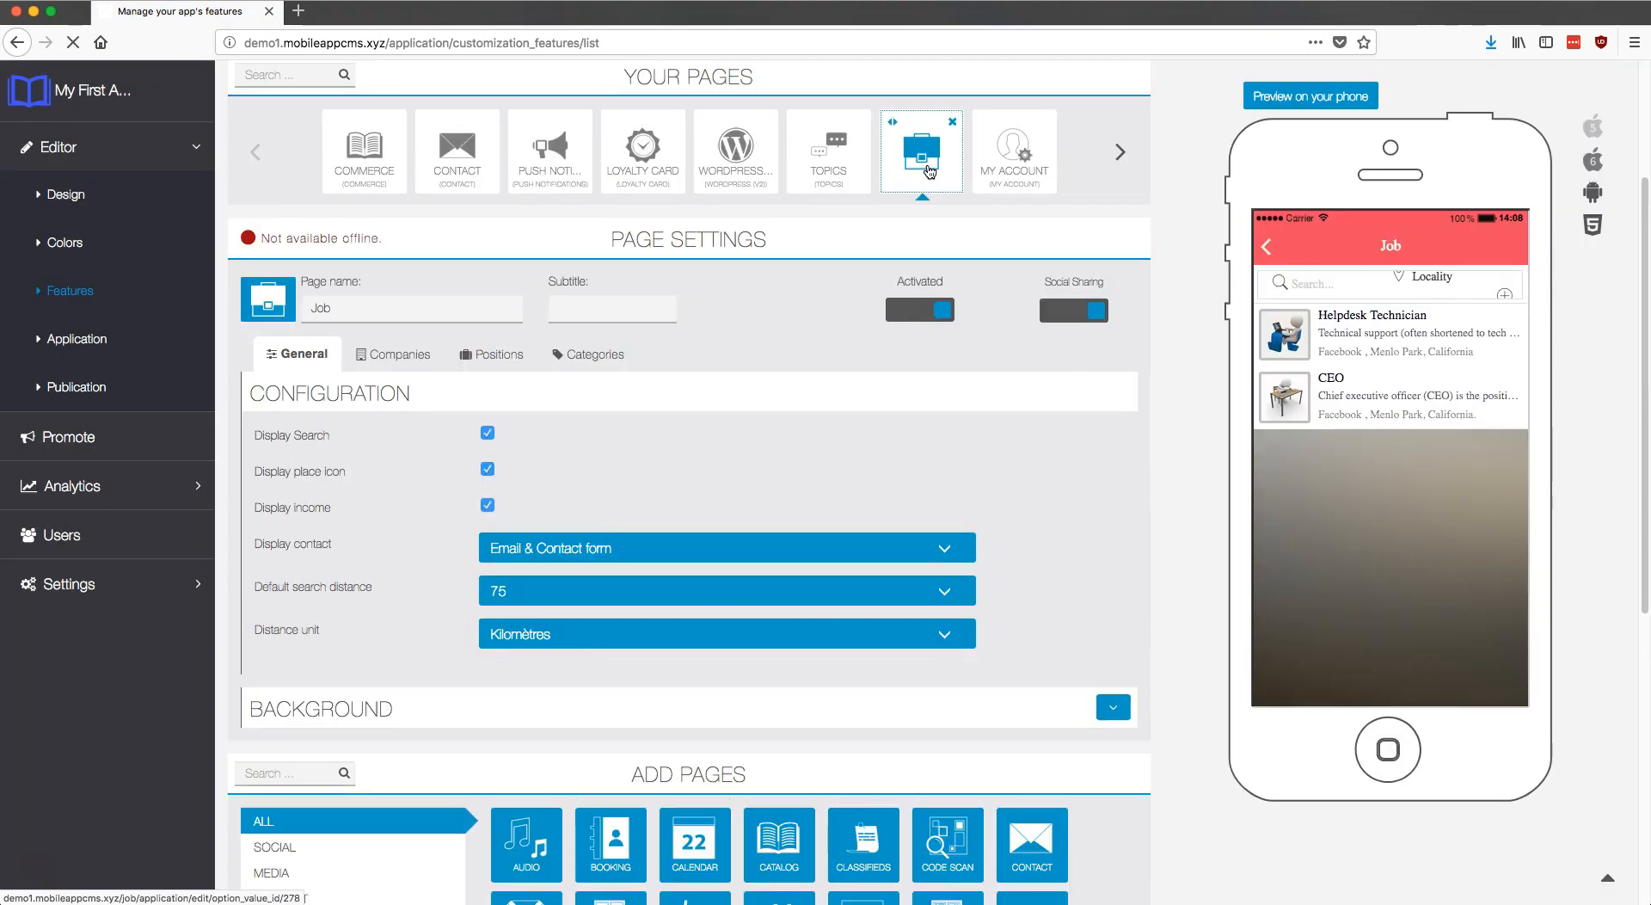
pyautogui.click(395, 362)
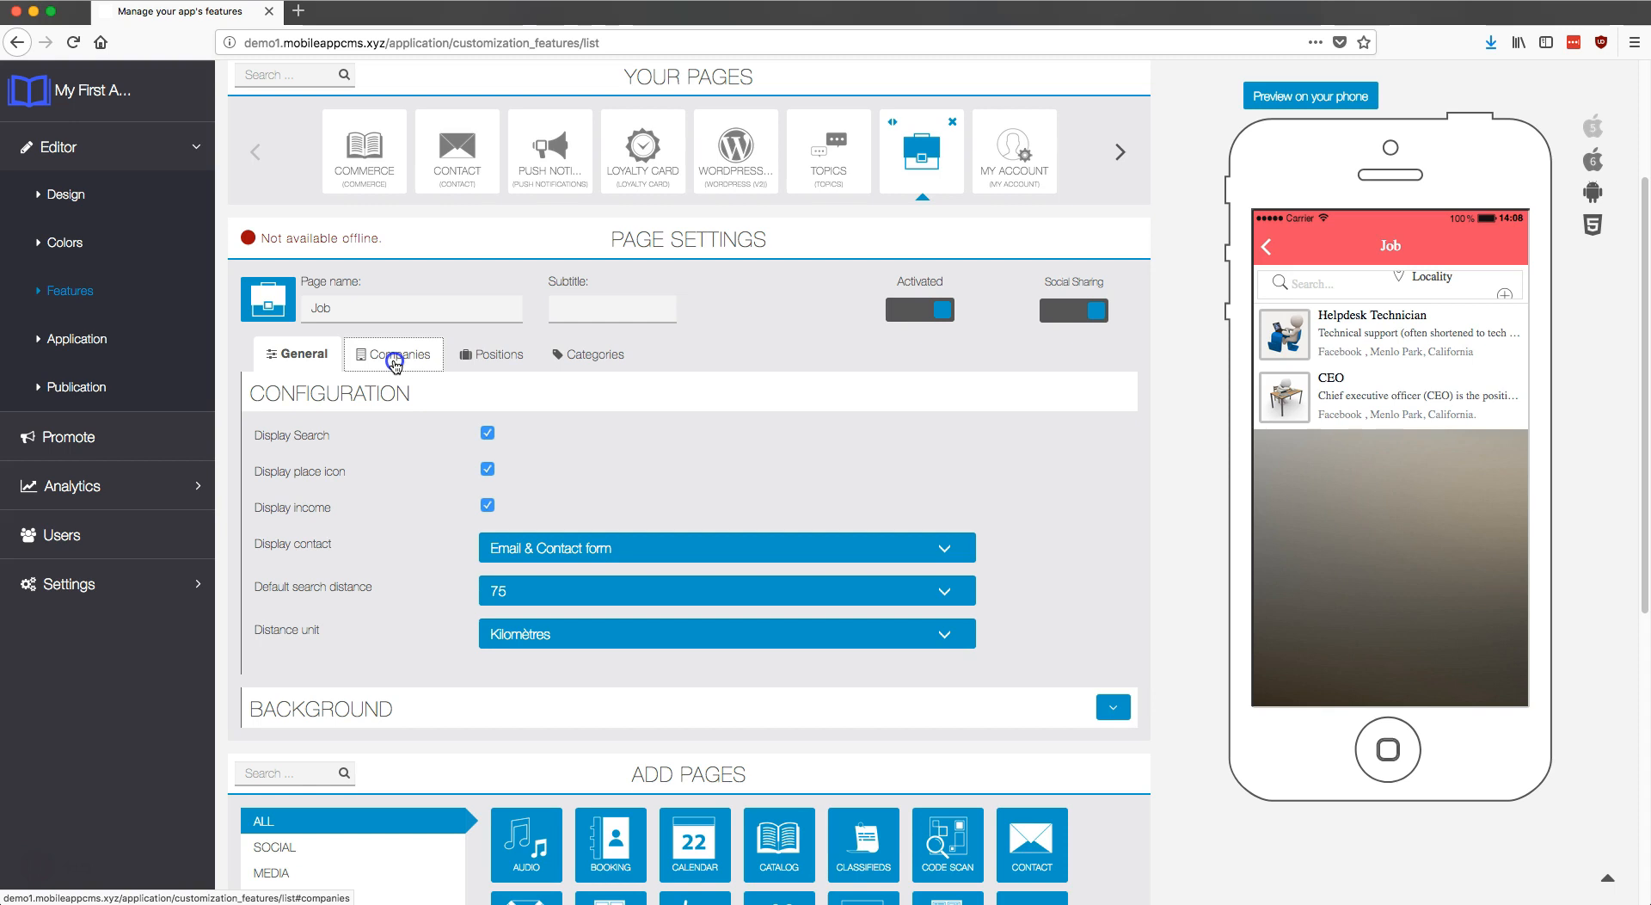
# Step: Add a new company named Twitter and paste its two-paragraph company and role description
pyautogui.click(1108, 392)
pyautogui.click(806, 444)
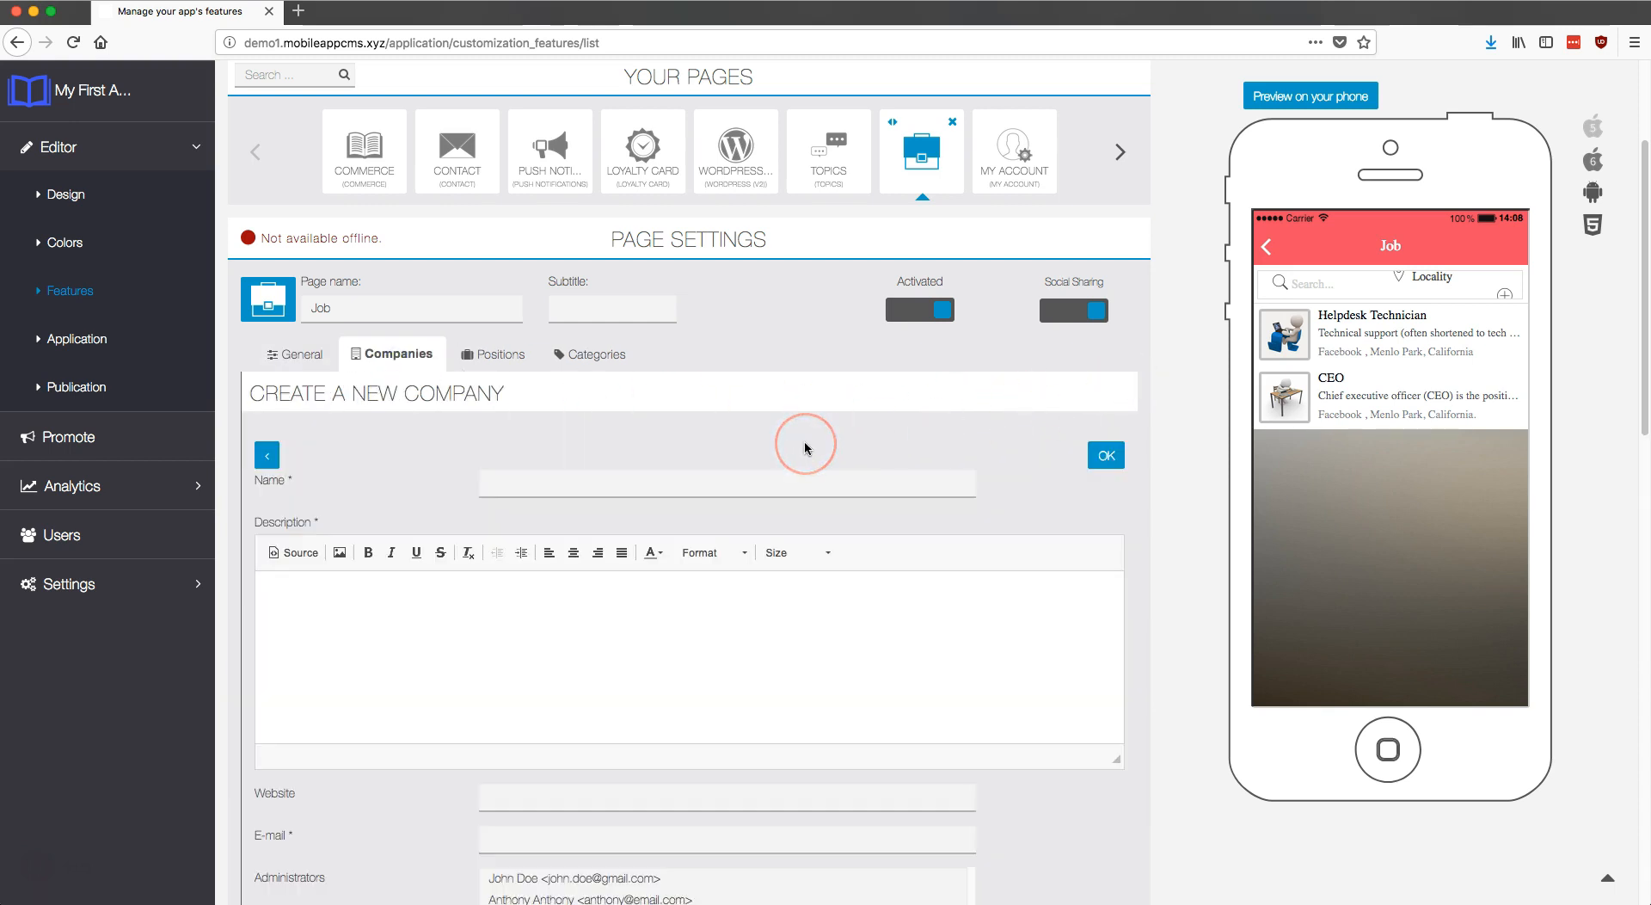
pyautogui.click(640, 477)
pyautogui.write('Twitter')
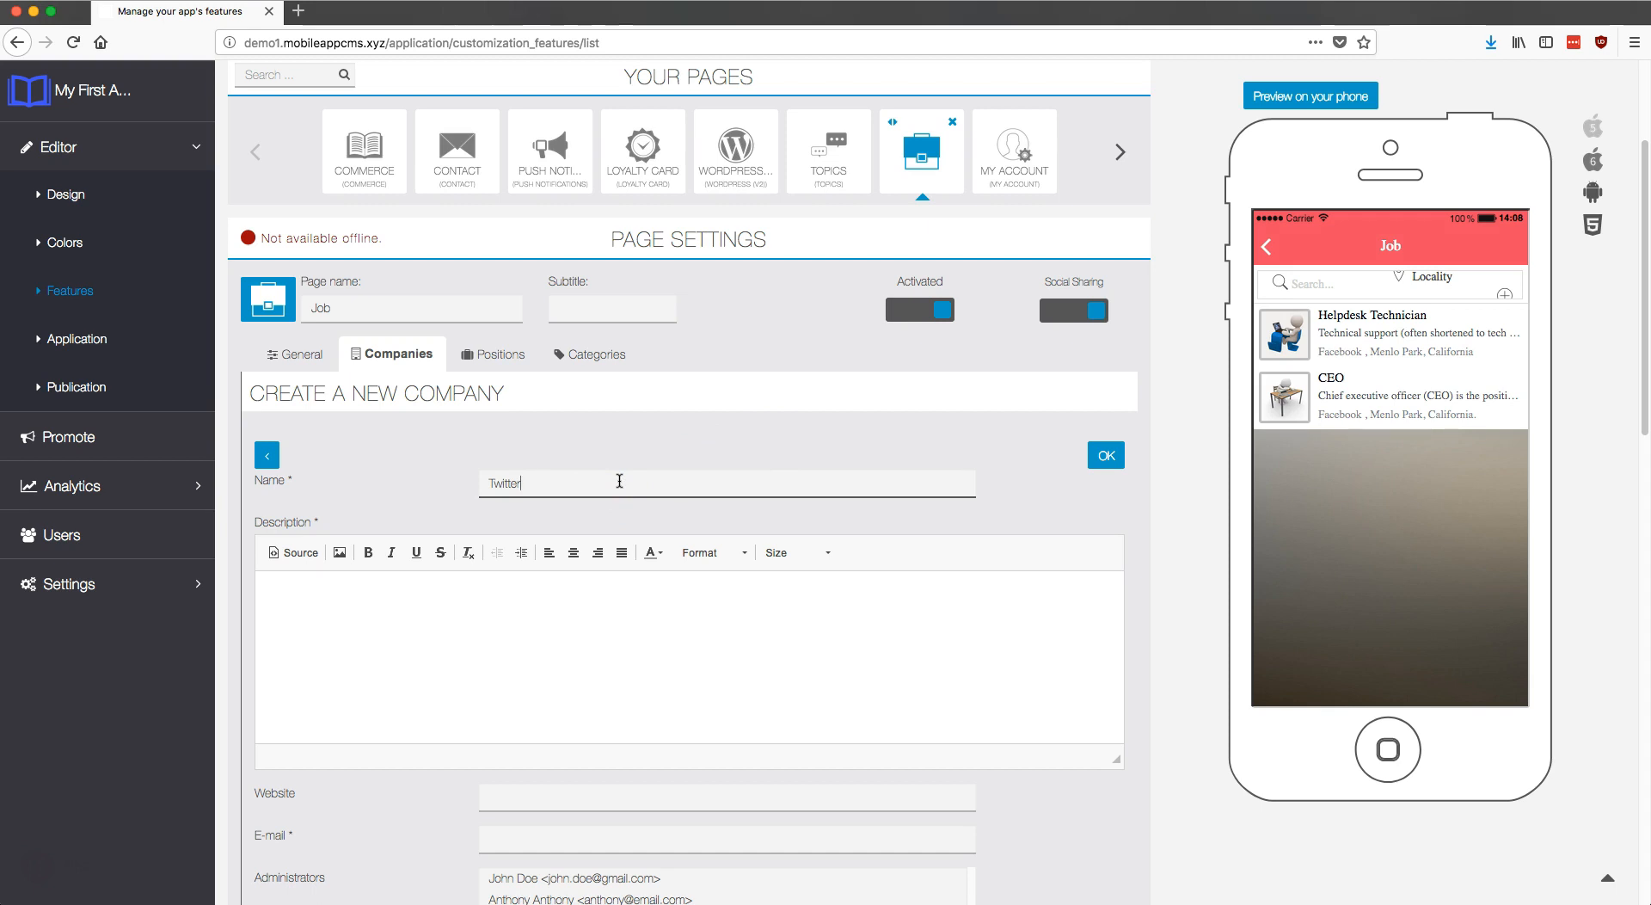
pyautogui.press('Tab')
pyautogui.write('Twitter is an online news and social networking service on which users post and interact with messages known as "tweets". Tweets were originally restricted to 140 characters, but on November 7, 2017, this limit was doubled for all languages except Japanese, Korean, and Chinese. Registered users can post tweets, but those who are unregistered can only read them. Users access Twitter through its website interface, through Short Message Service (SMS) or mobile-device application software ("app"). Twitter, Inc. is based in San Francisco, California, and has more than 25 offices around the world. Your job will be to handle and entertain multiple communities, on Twitter.com or on Twitter Real World Events.')
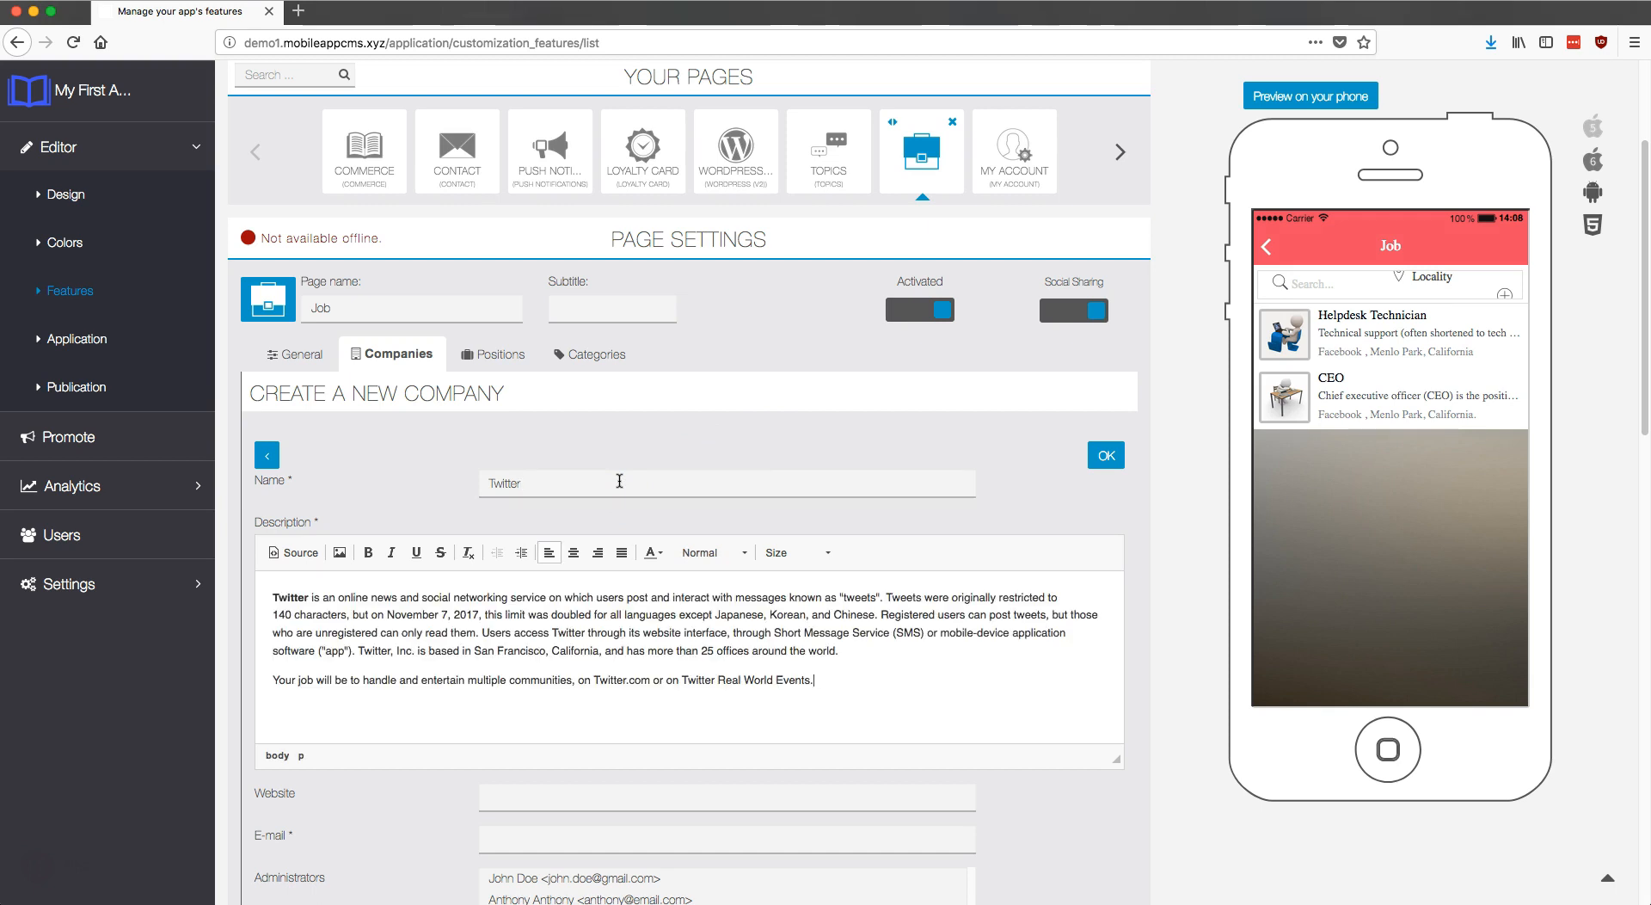
pyautogui.scroll(-3, 794, 545)
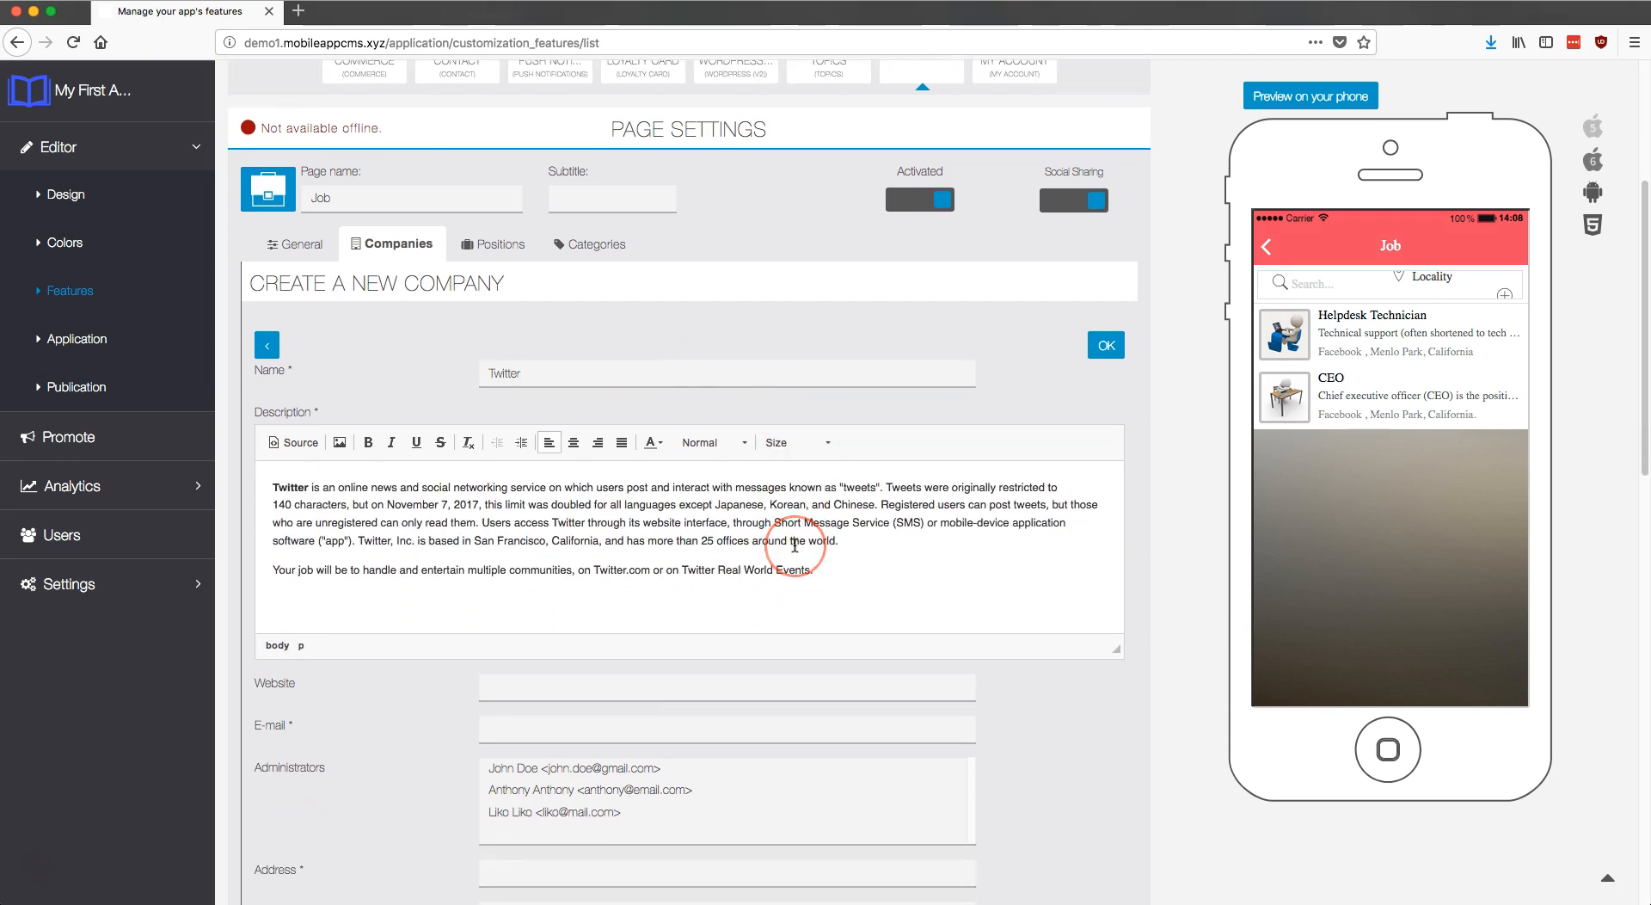
pyautogui.click(798, 533)
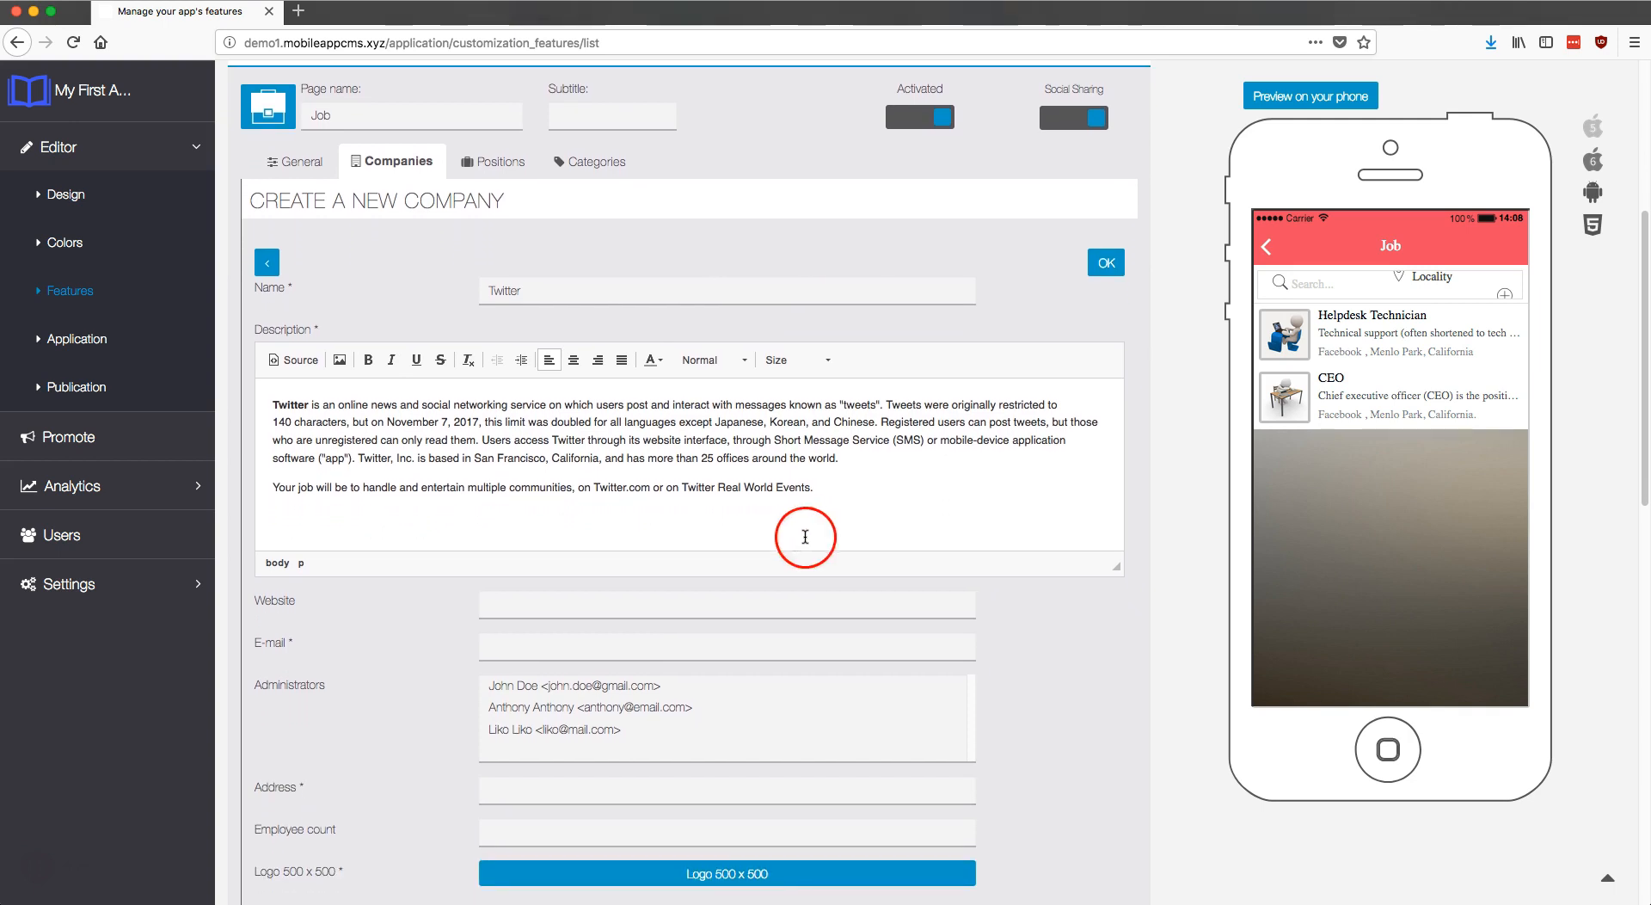
pyautogui.click(838, 501)
pyautogui.scroll(-2, 826, 501)
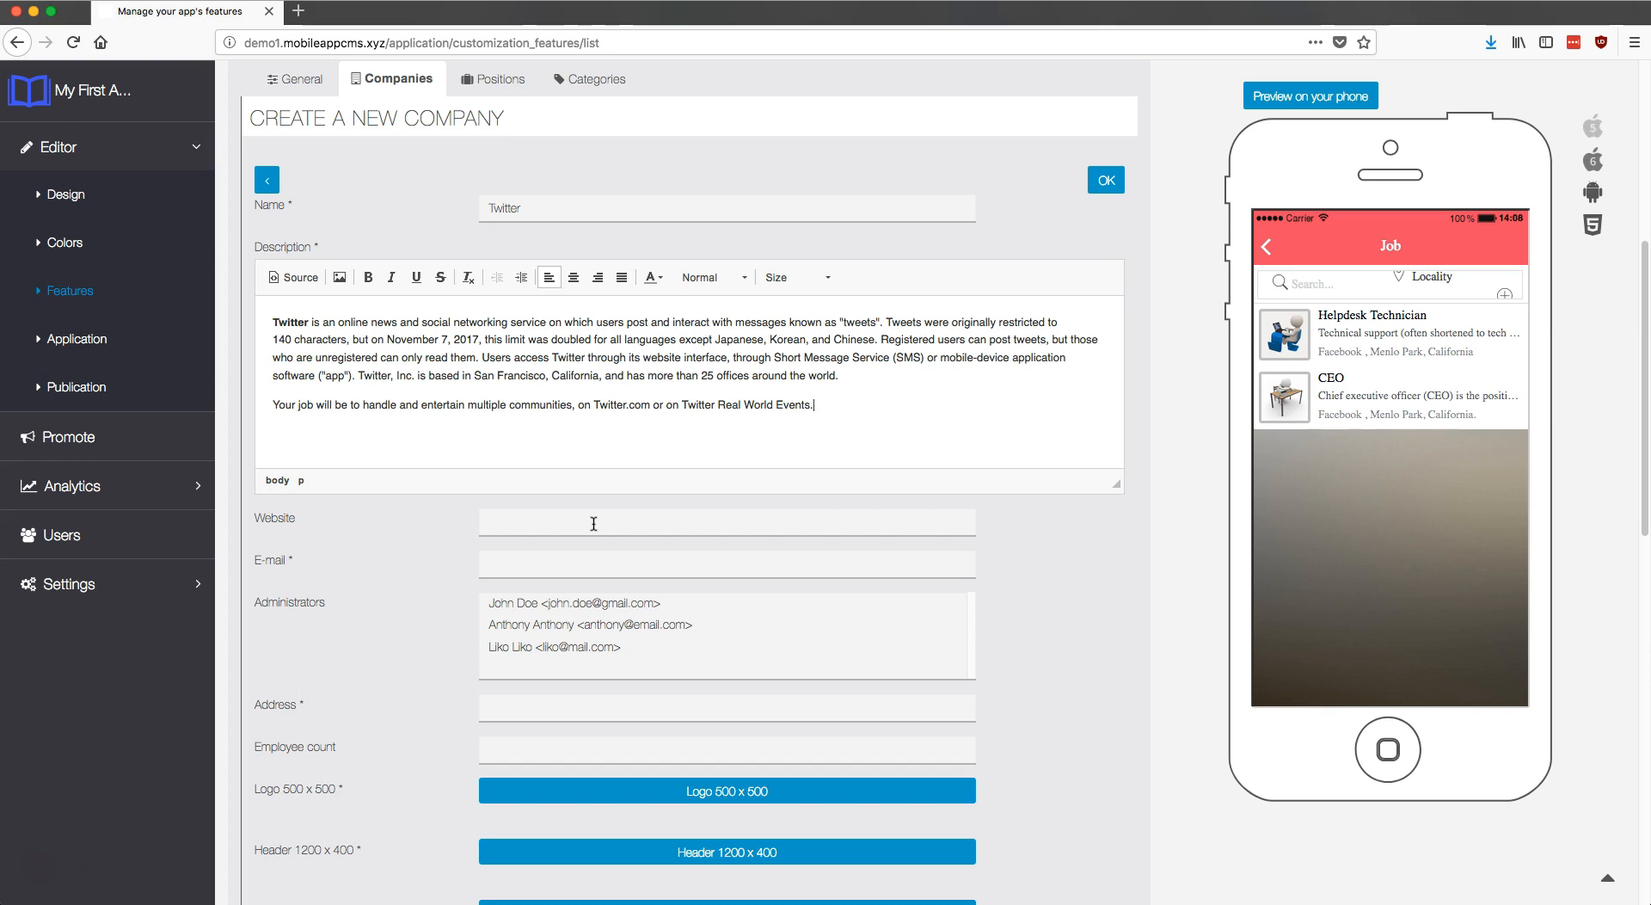
pyautogui.click(569, 524)
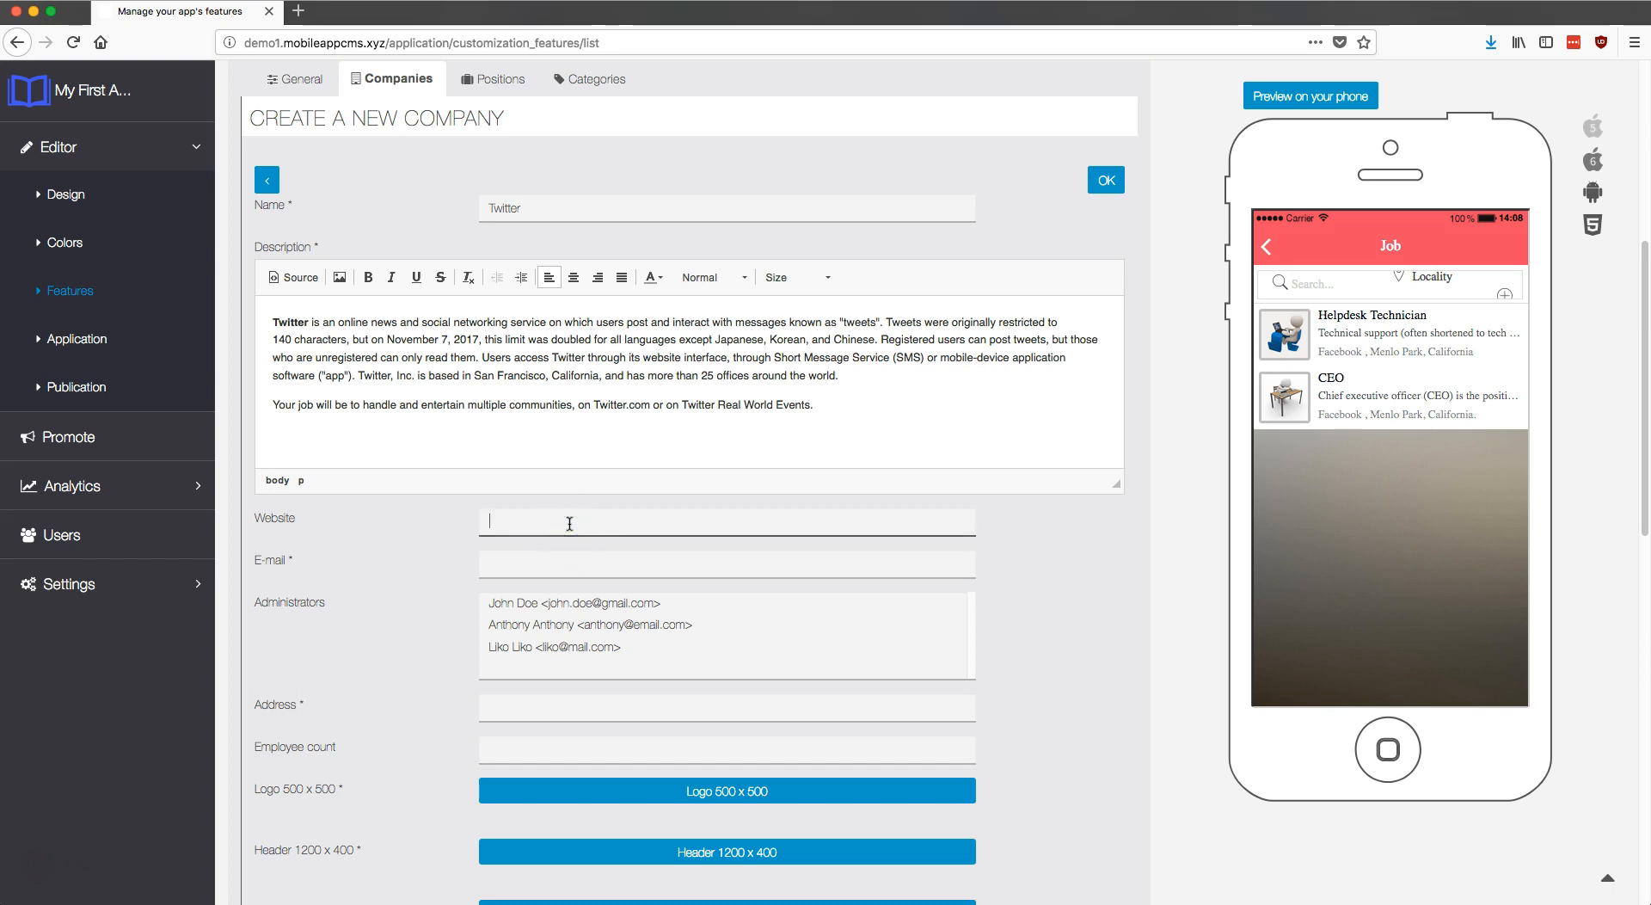
pyautogui.write('https://twitter.com')
pyautogui.click(615, 564)
pyautogui.write('ema')
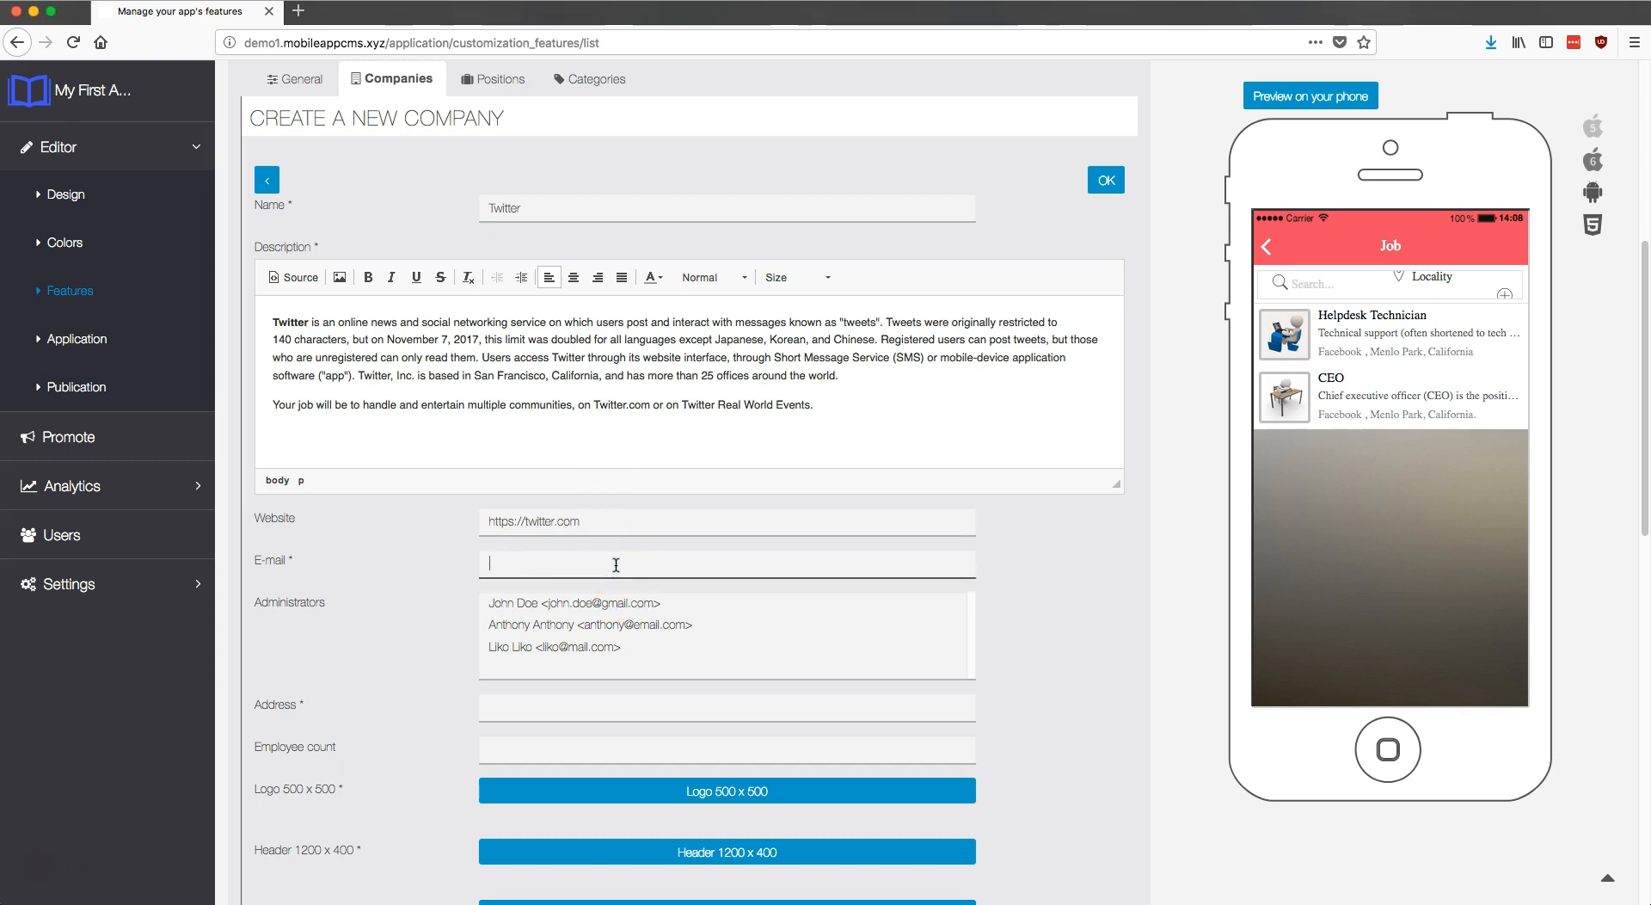
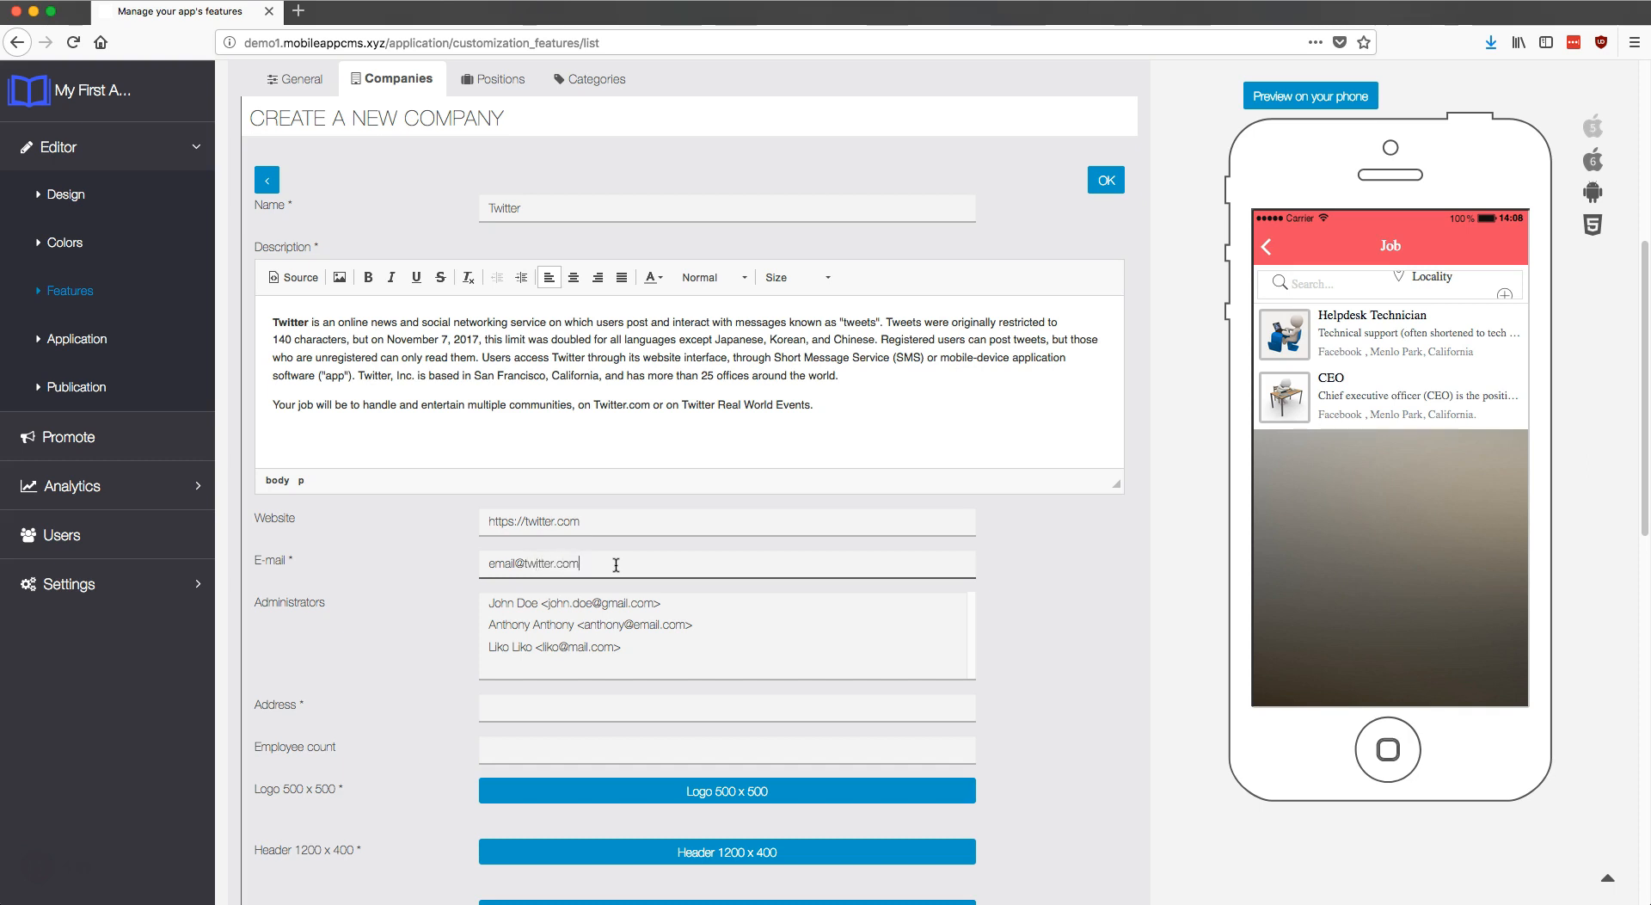
pyautogui.click(636, 645)
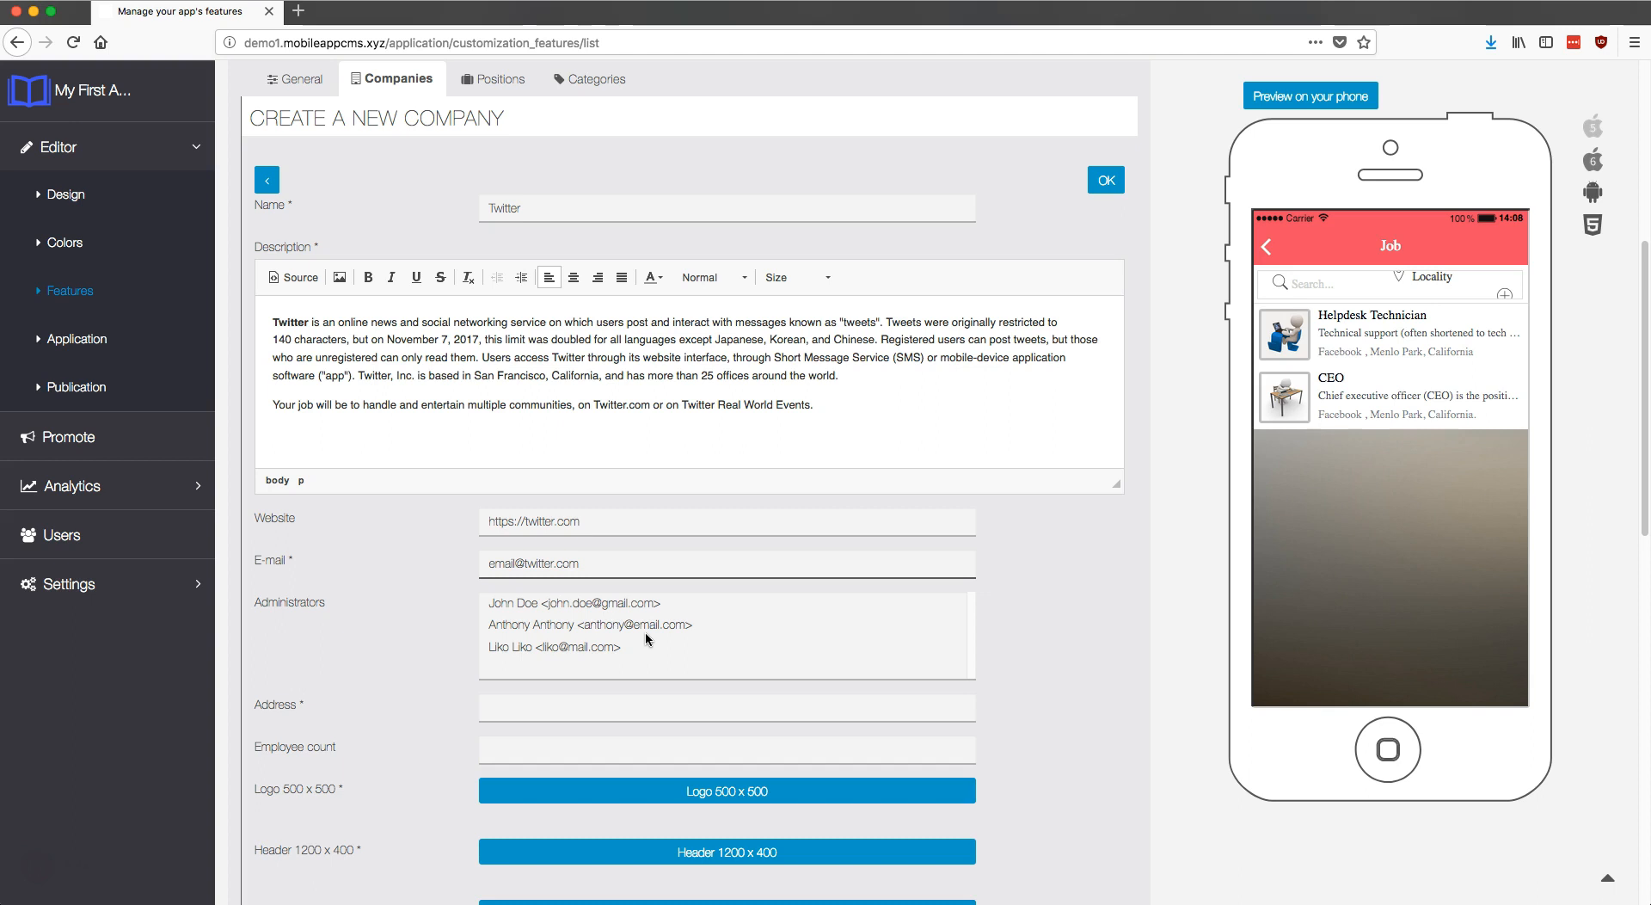
pyautogui.click(646, 625)
pyautogui.scroll(-3, 584, 632)
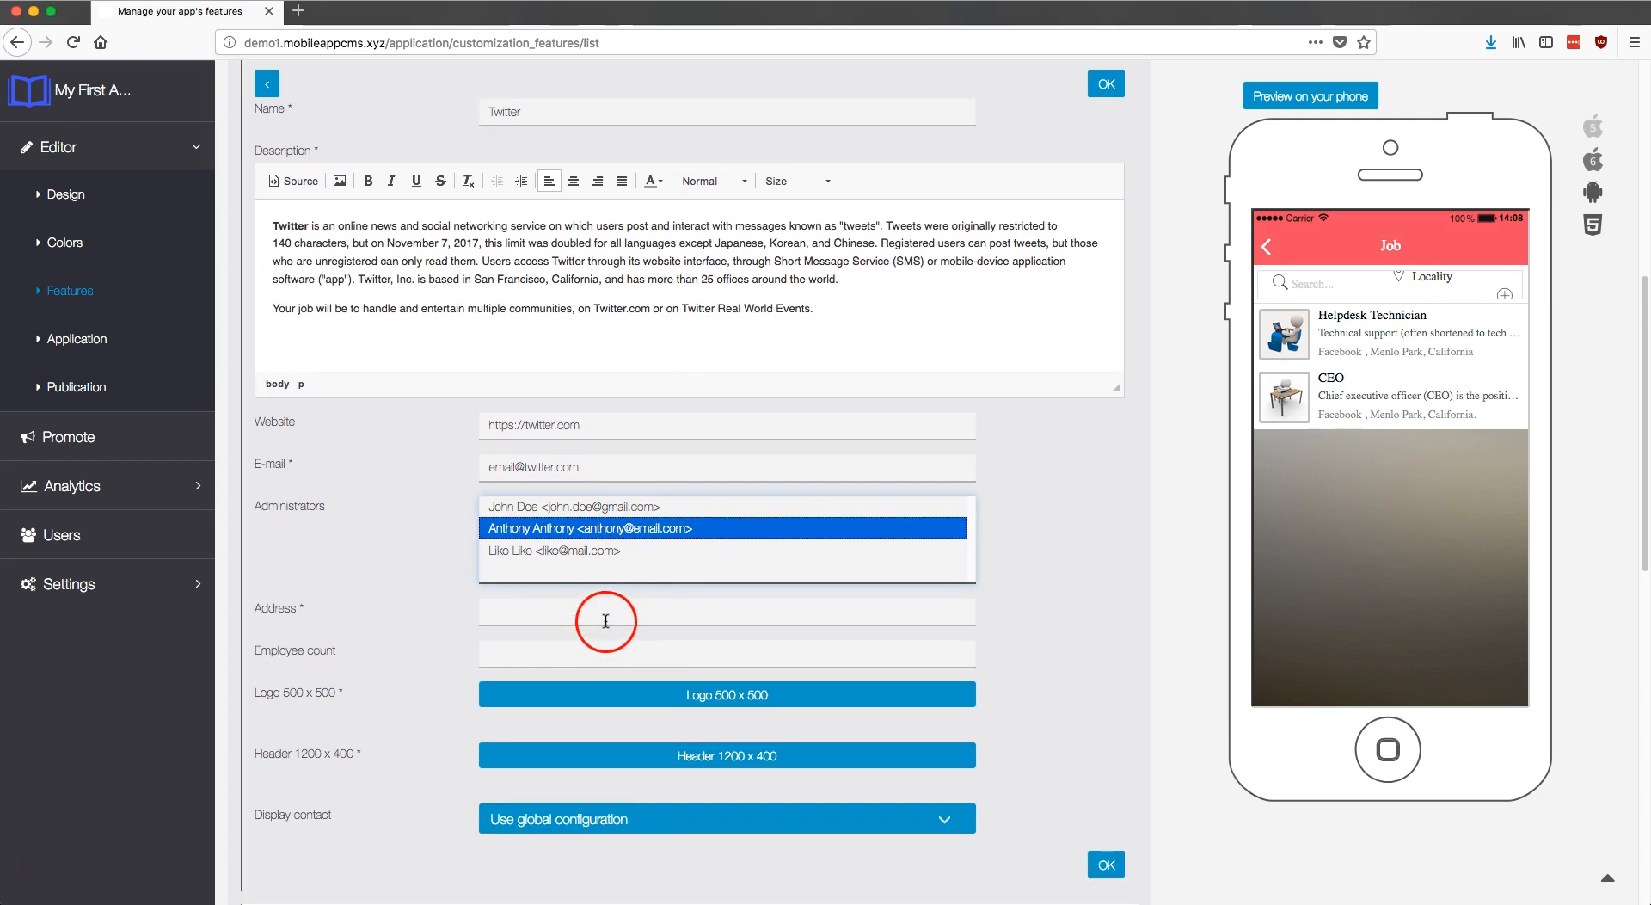
# Step: Copy San Francisco, California into Address and set the employee count to 20 000
pyautogui.moveTo(474, 280); pyautogui.dragTo(599, 280)
pyautogui.hotkey('ctrl', 'c')
pyautogui.click(567, 614)
pyautogui.hotkey('ctrl', 'v')
pyautogui.scroll(-2, 593, 645)
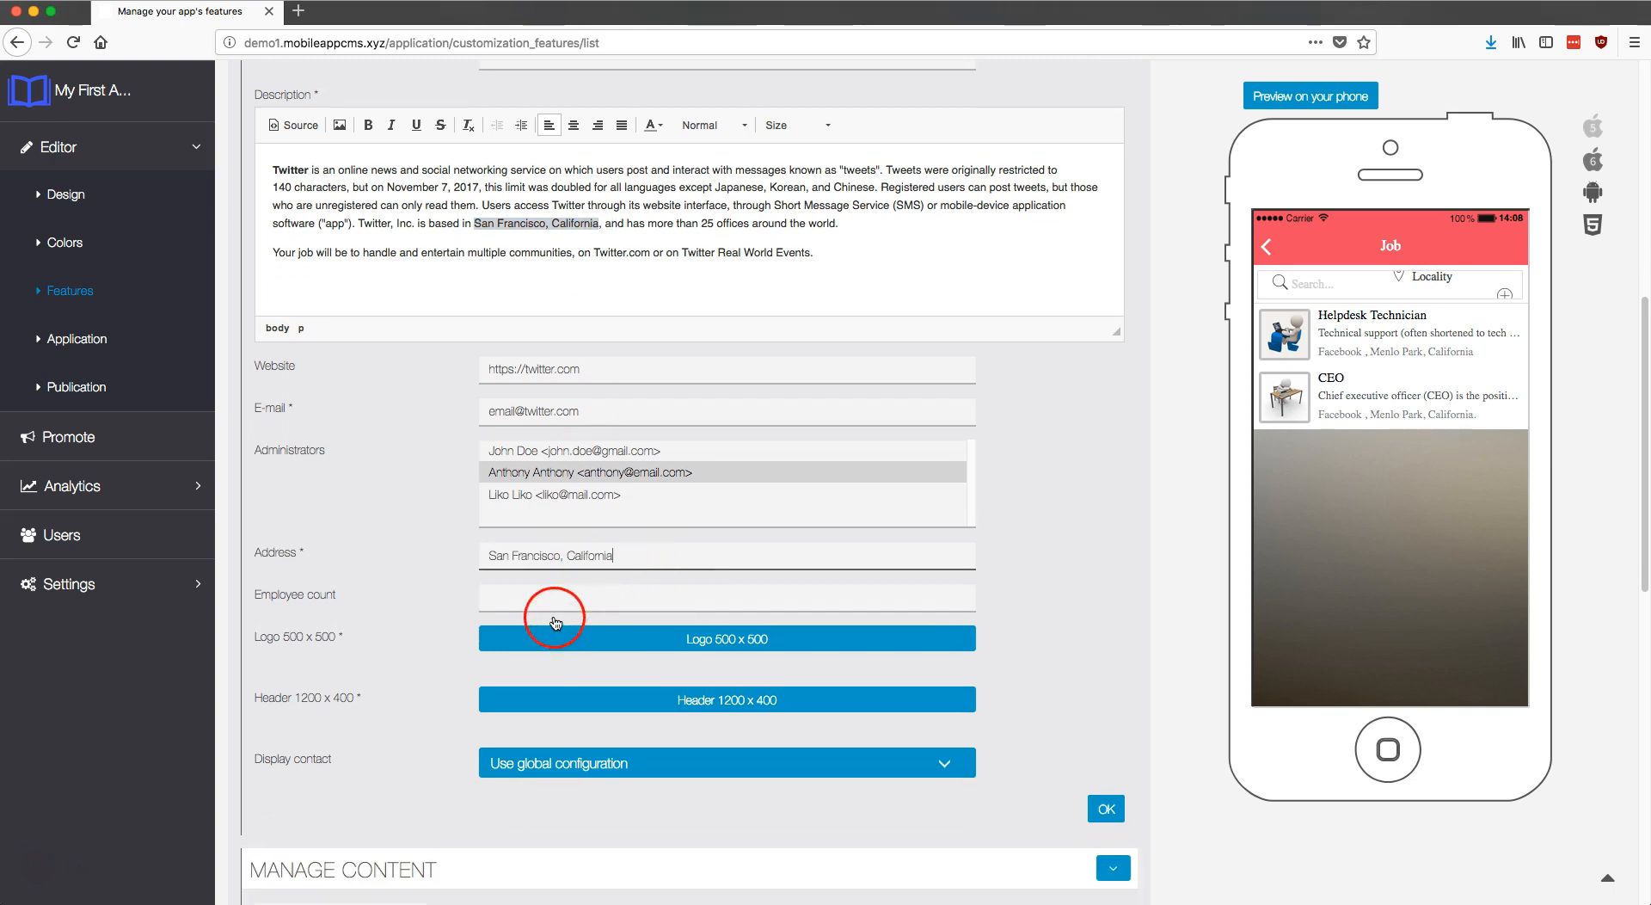
pyautogui.click(579, 571)
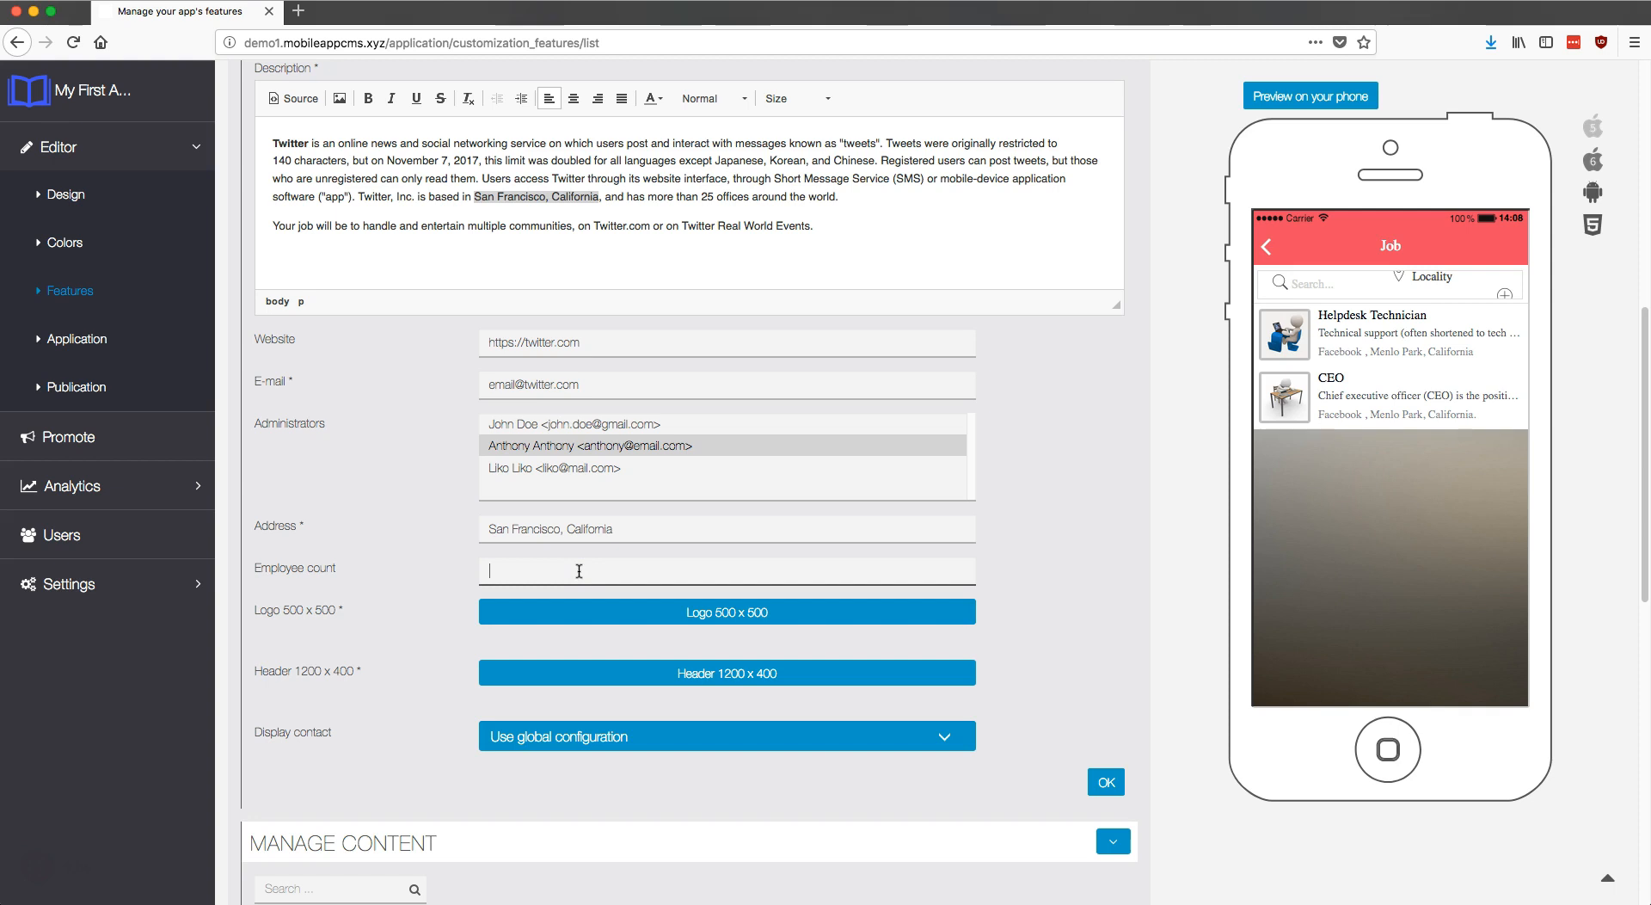
pyautogui.write('20 000')
pyautogui.click(586, 590)
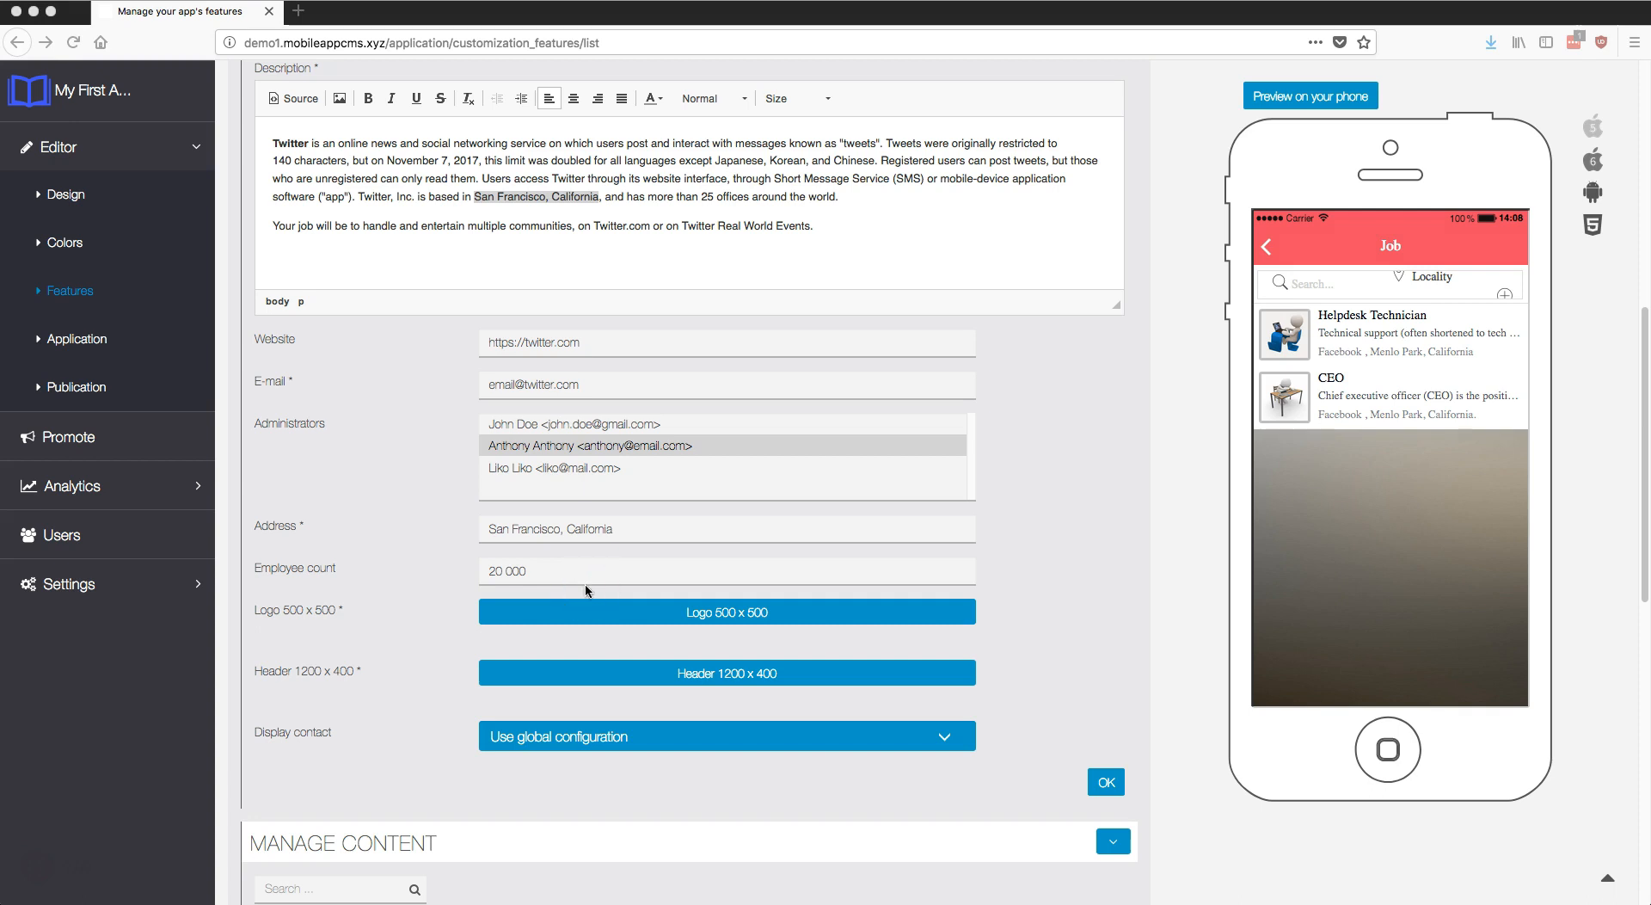
# Step: Upload twitter.png as the company's 500 x 500 logo
pyautogui.click(582, 609)
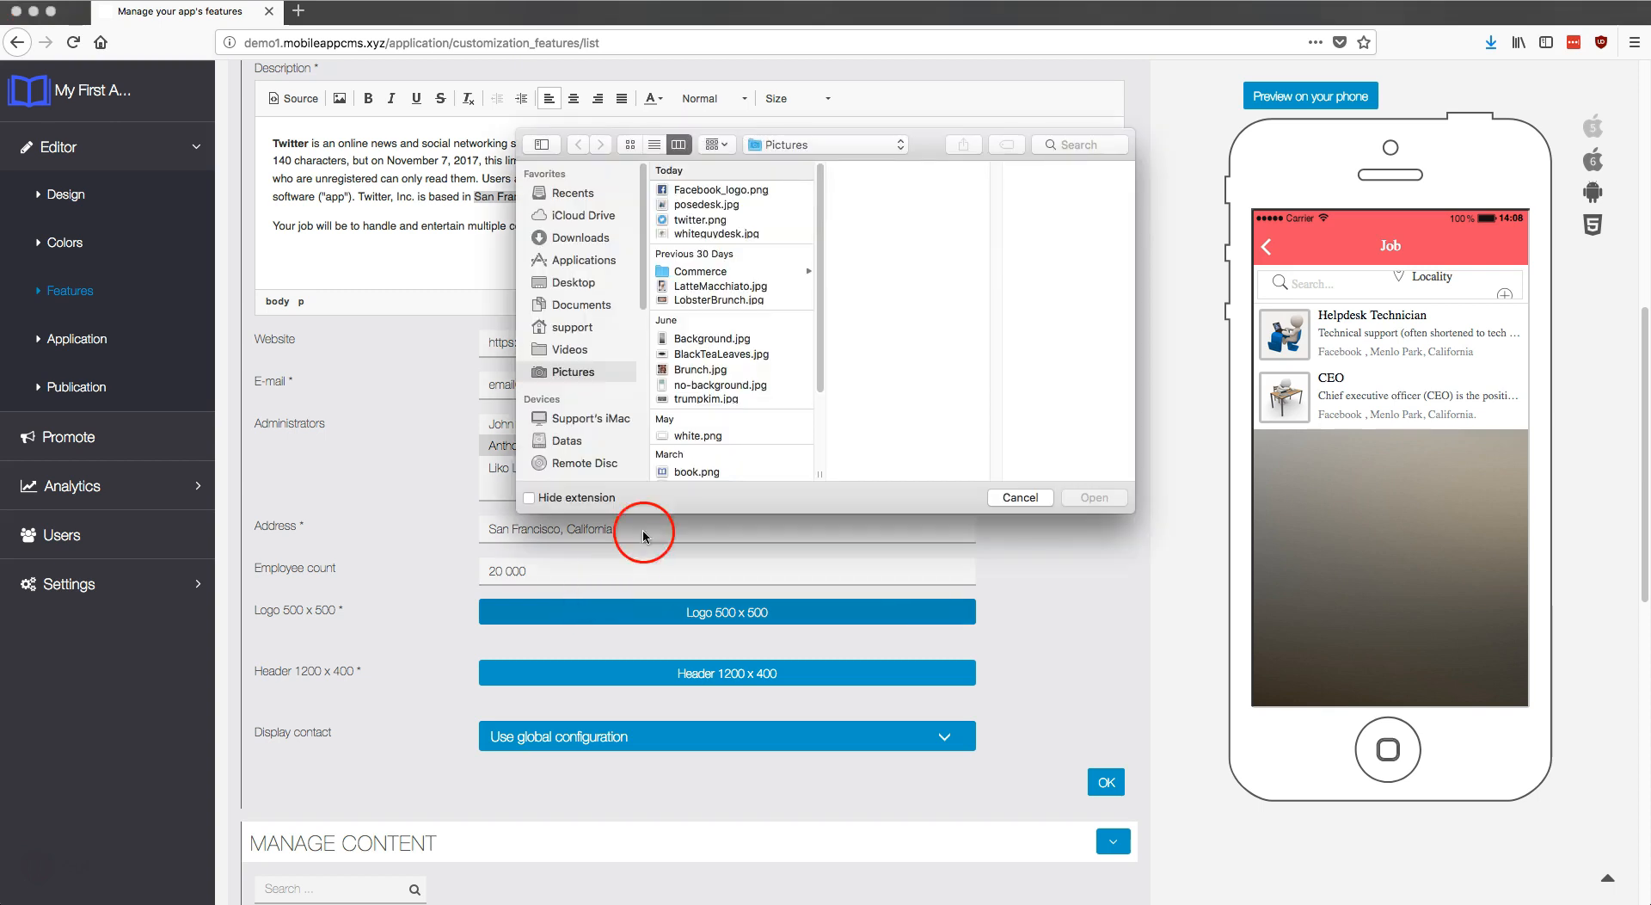
pyautogui.click(707, 222)
pyautogui.click(1083, 499)
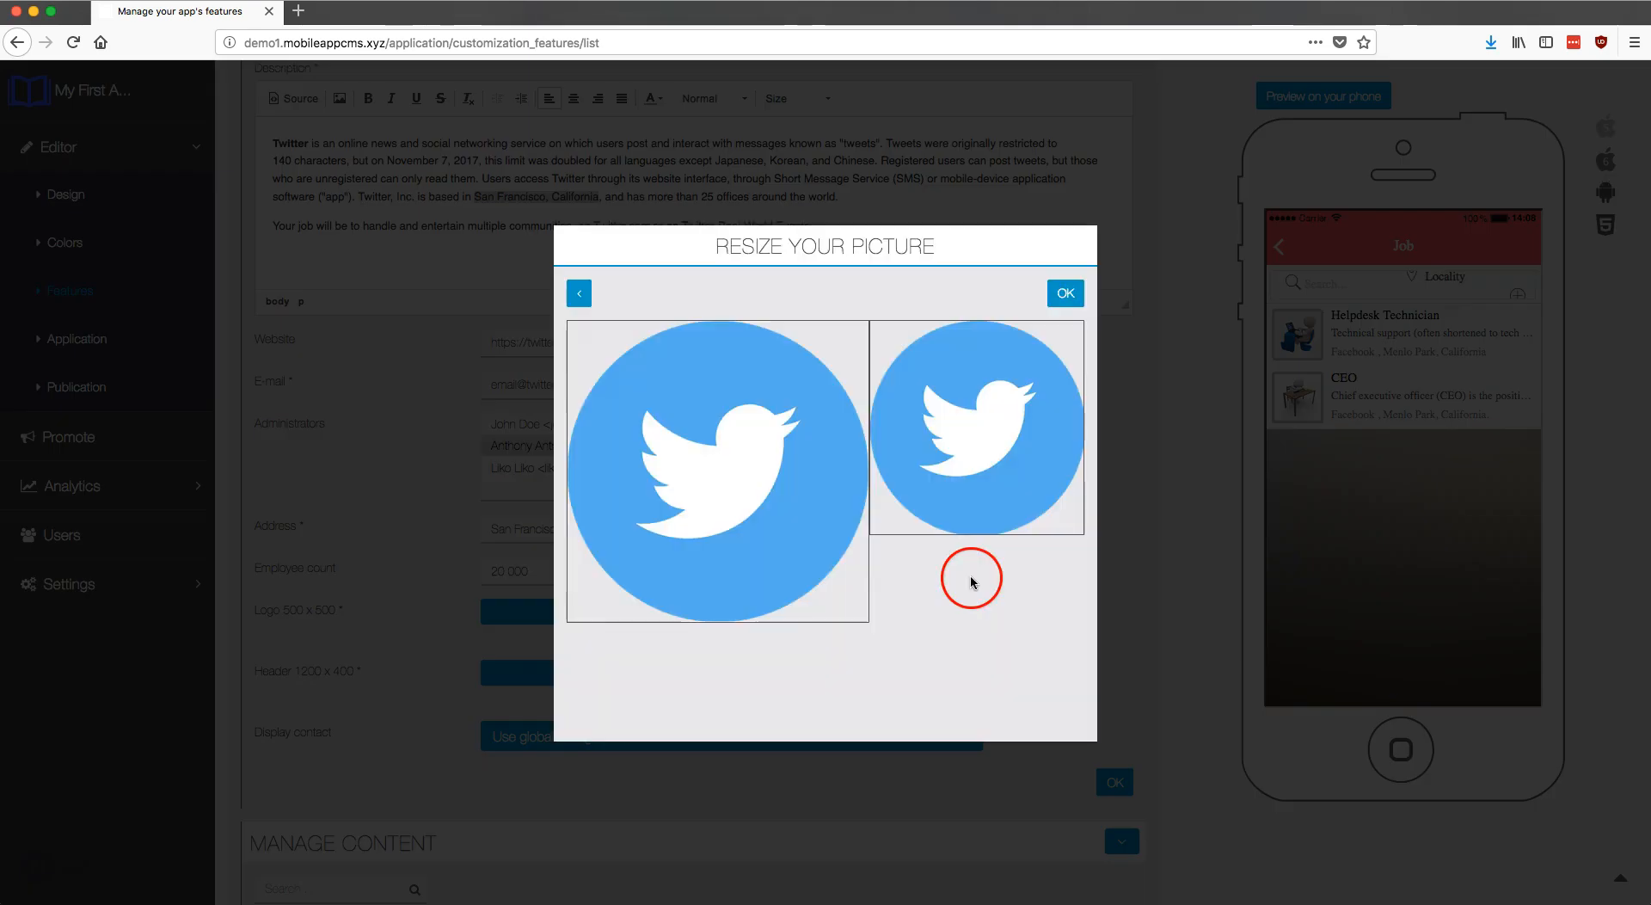
pyautogui.click(1058, 297)
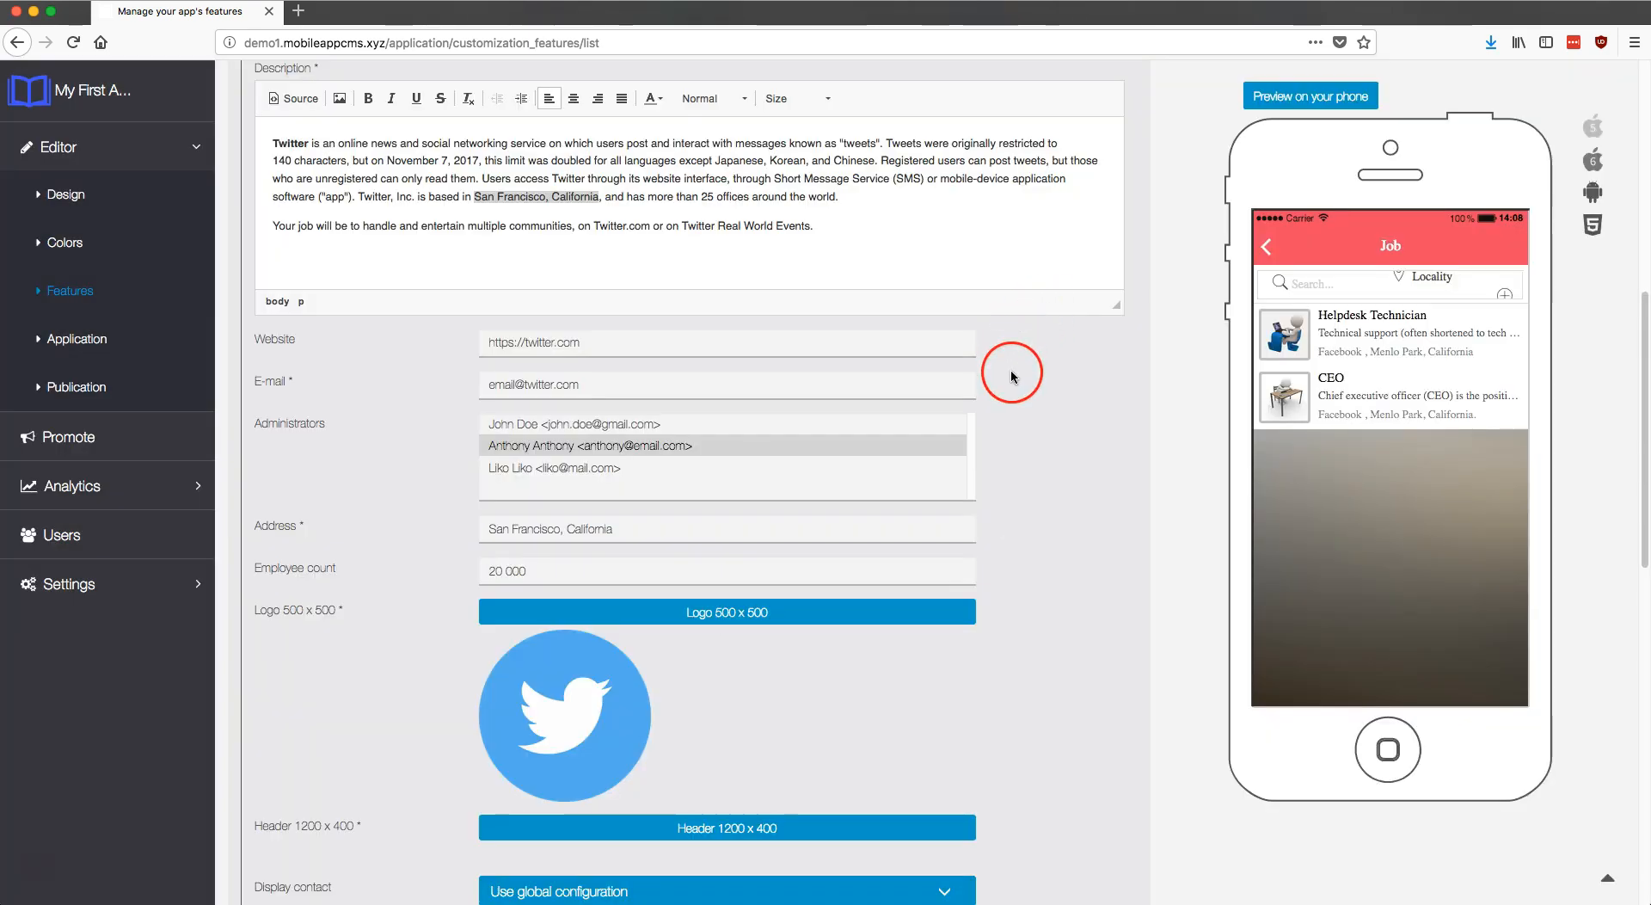
# Step: Upload 165628.jpg as the 1200 x 400 header, cropping to a lower area
pyautogui.scroll(-3, 1011, 375)
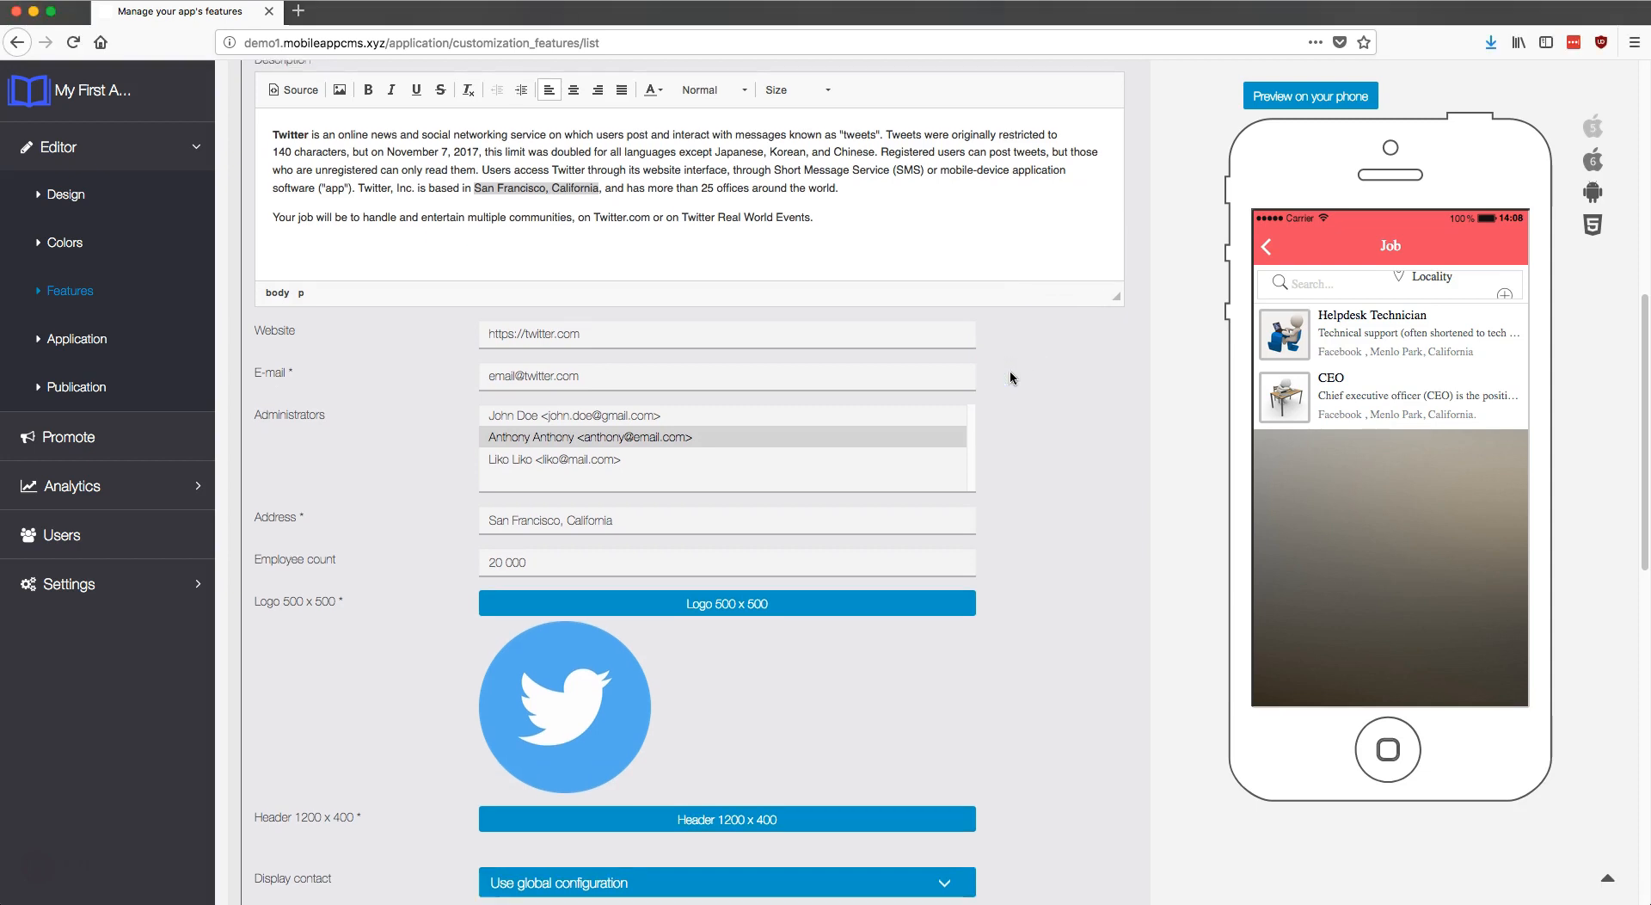
pyautogui.scroll(-3, 997, 439)
pyautogui.click(820, 565)
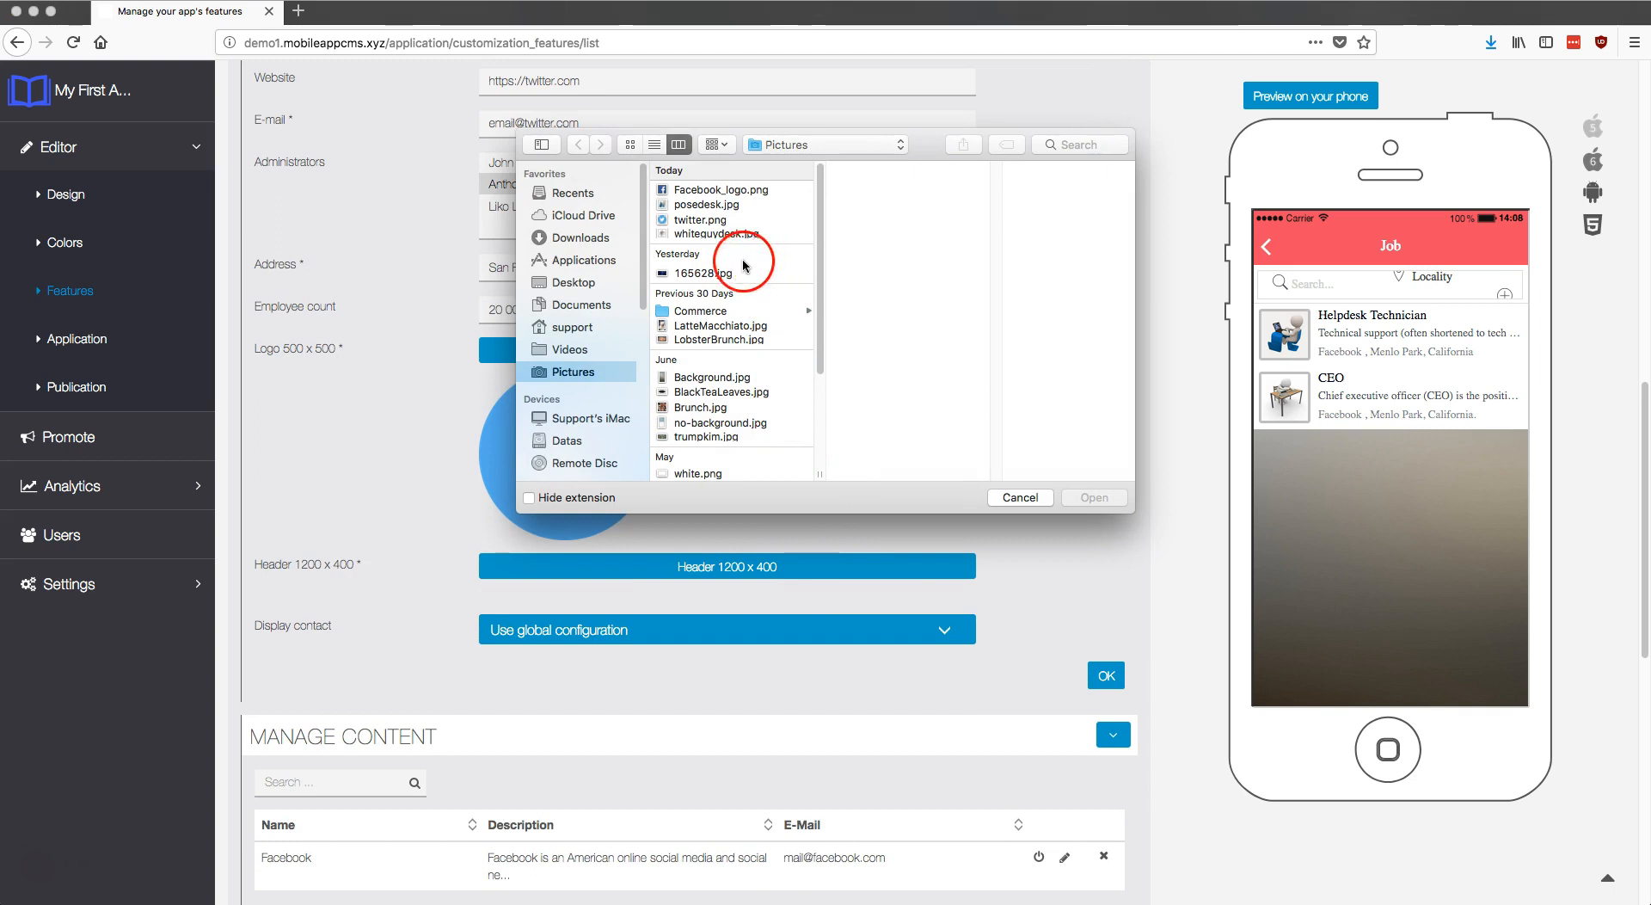
pyautogui.click(720, 273)
pyautogui.click(1106, 502)
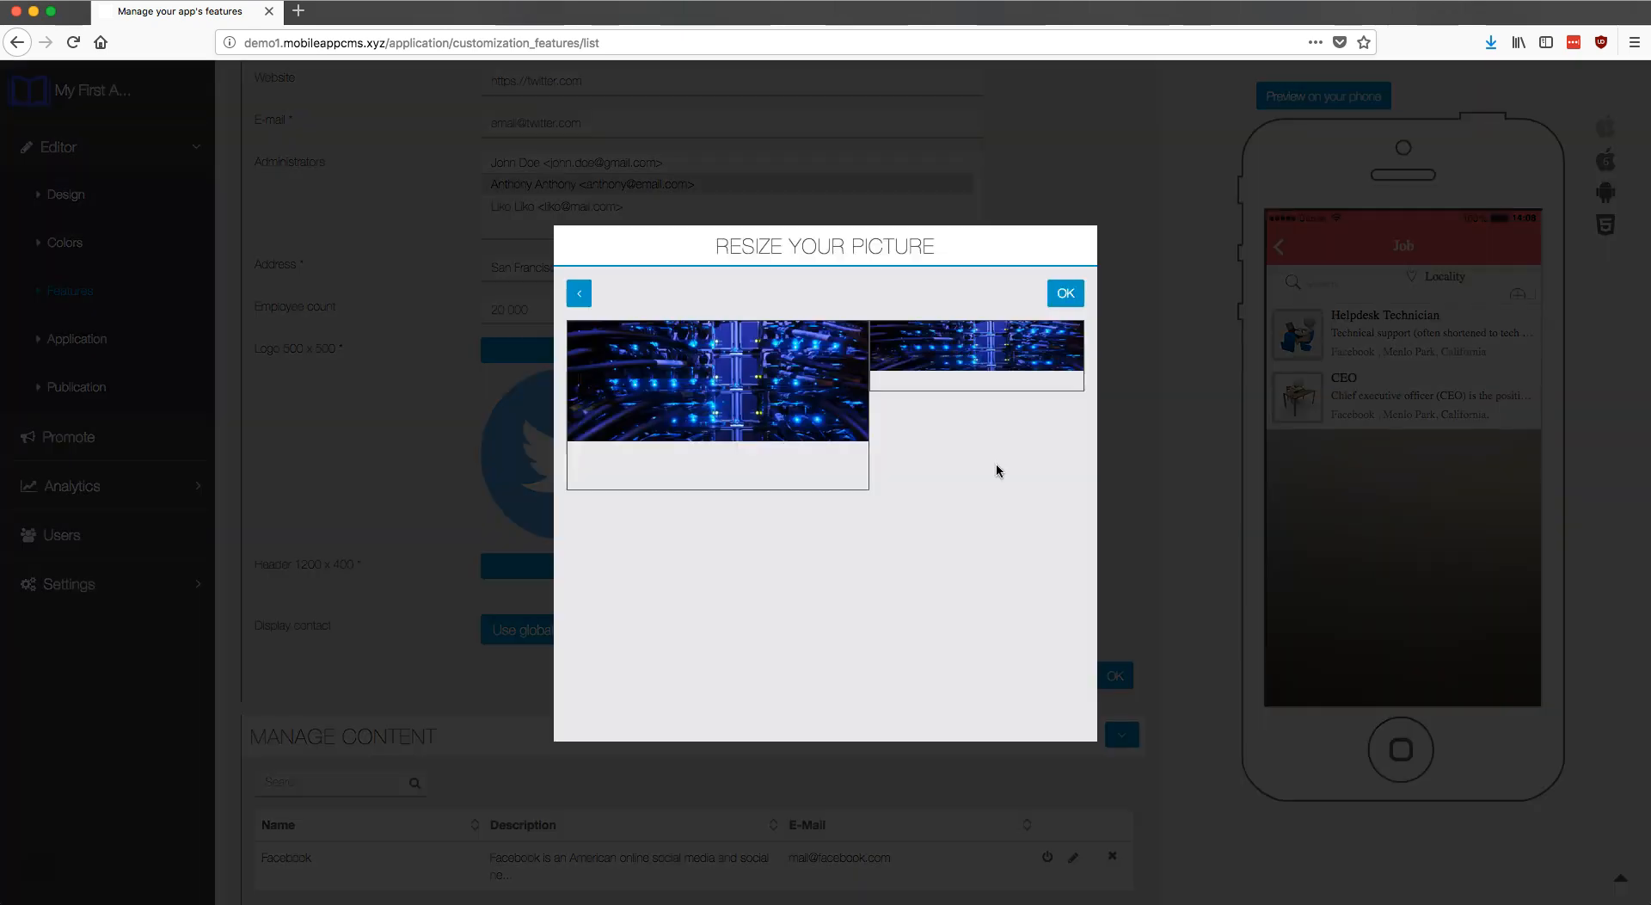
pyautogui.moveTo(823, 376); pyautogui.dragTo(810, 425)
pyautogui.click(1064, 294)
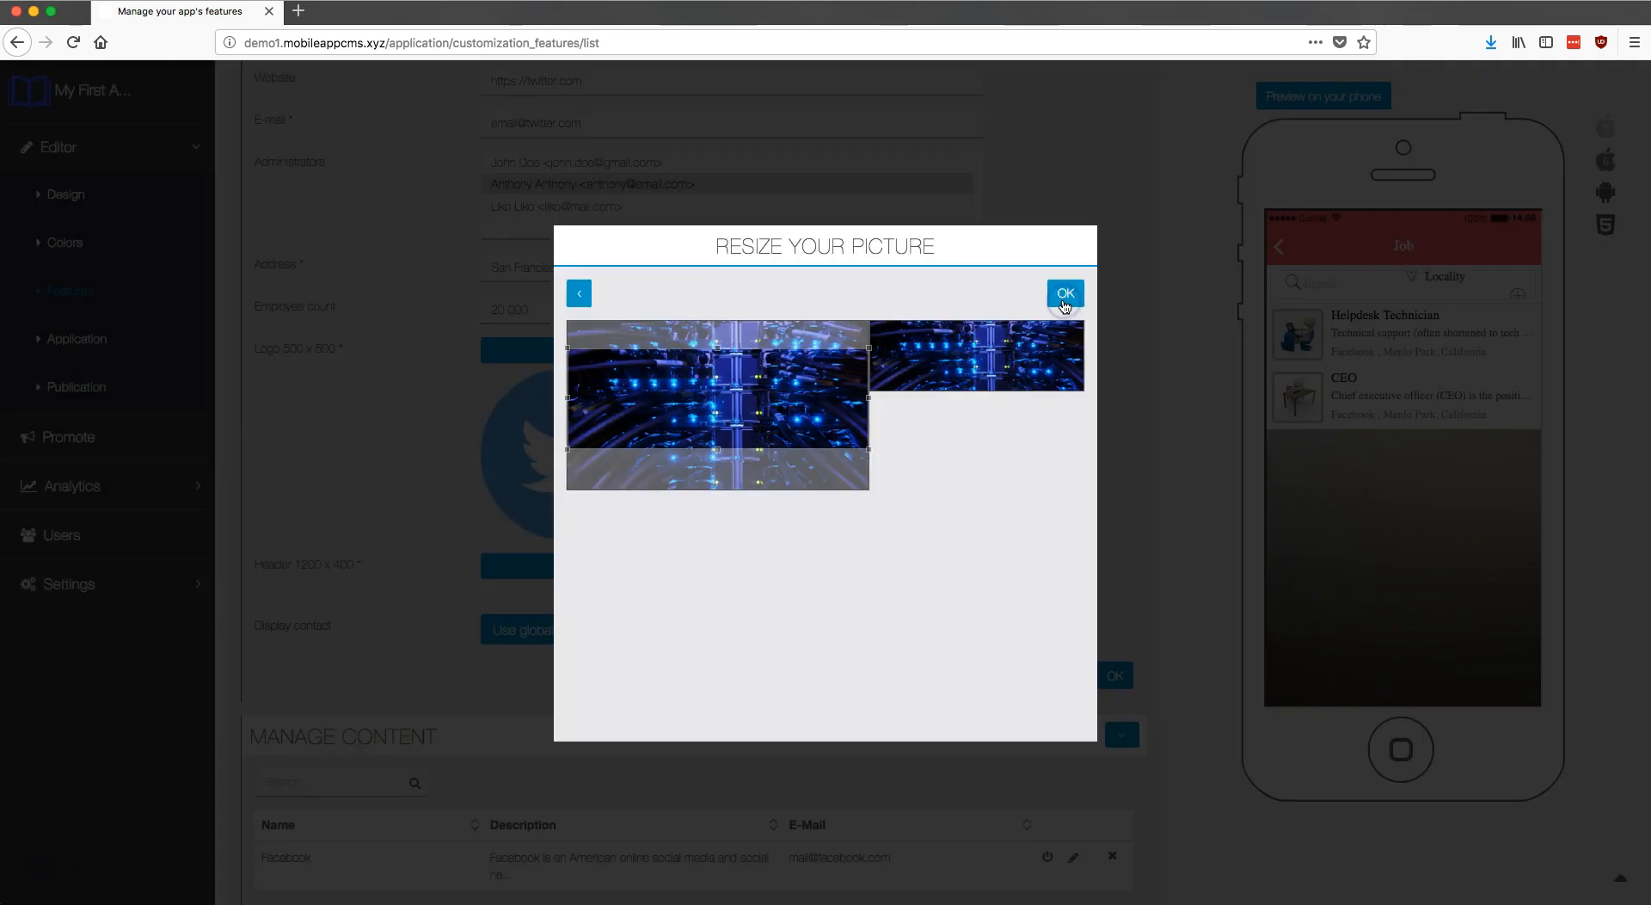
# Step: Set Display contact to Contact form and save the company
pyautogui.scroll(-3, 1053, 516)
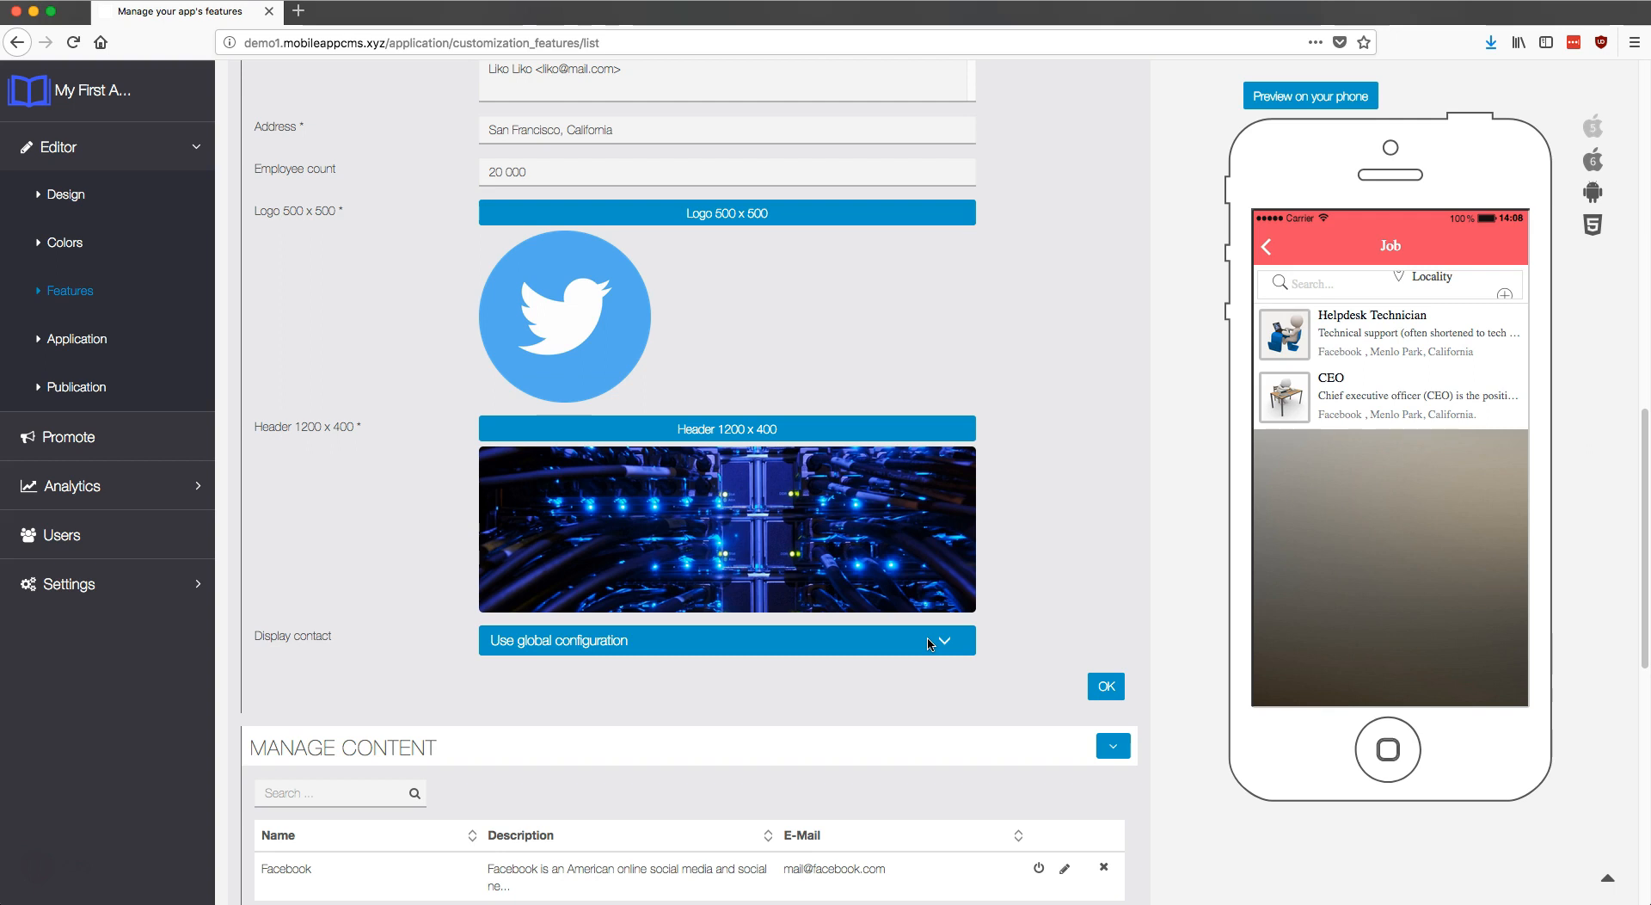
pyautogui.click(928, 644)
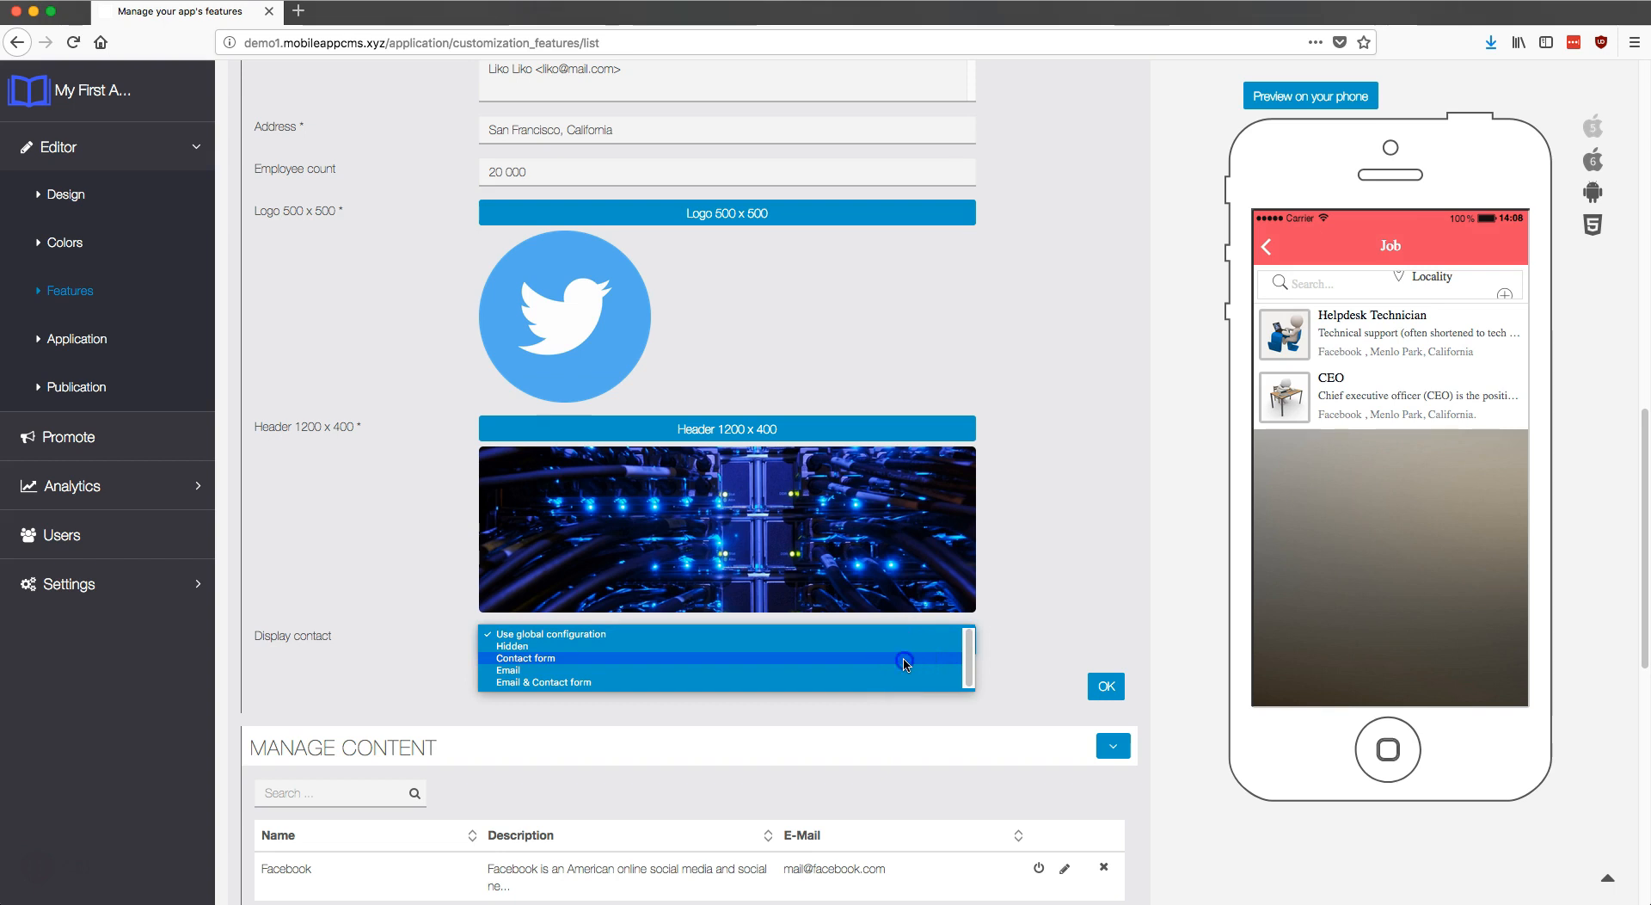
pyautogui.click(904, 660)
pyautogui.click(1103, 688)
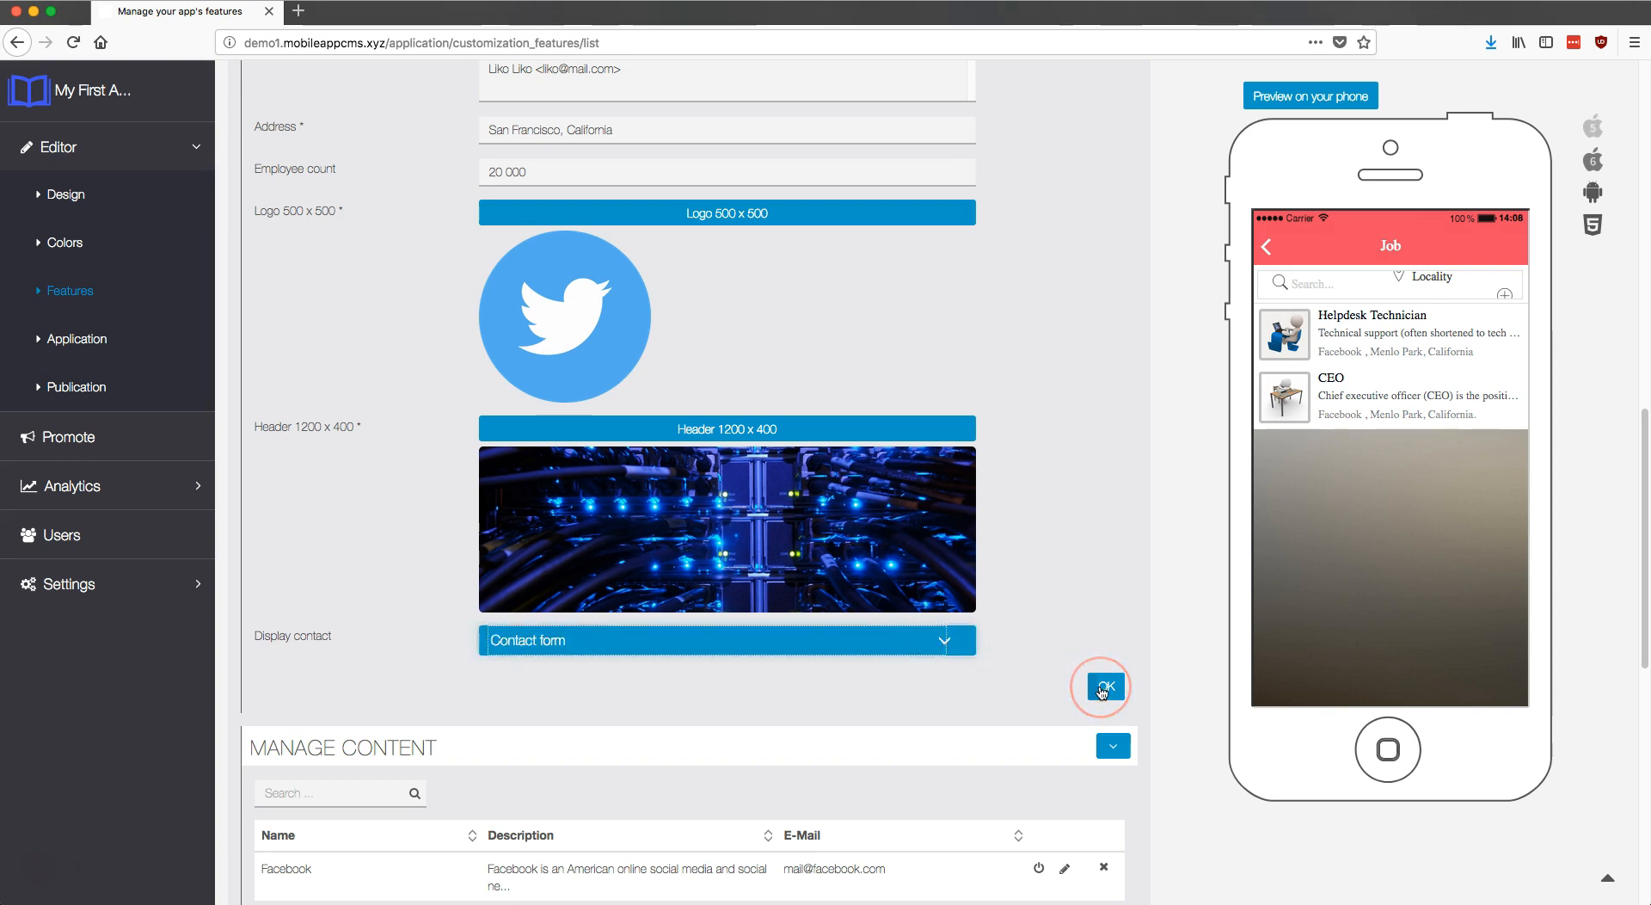
# Step: Submit the Twitter company and refresh the phone preview to confirm it's listed
pyautogui.click(1102, 688)
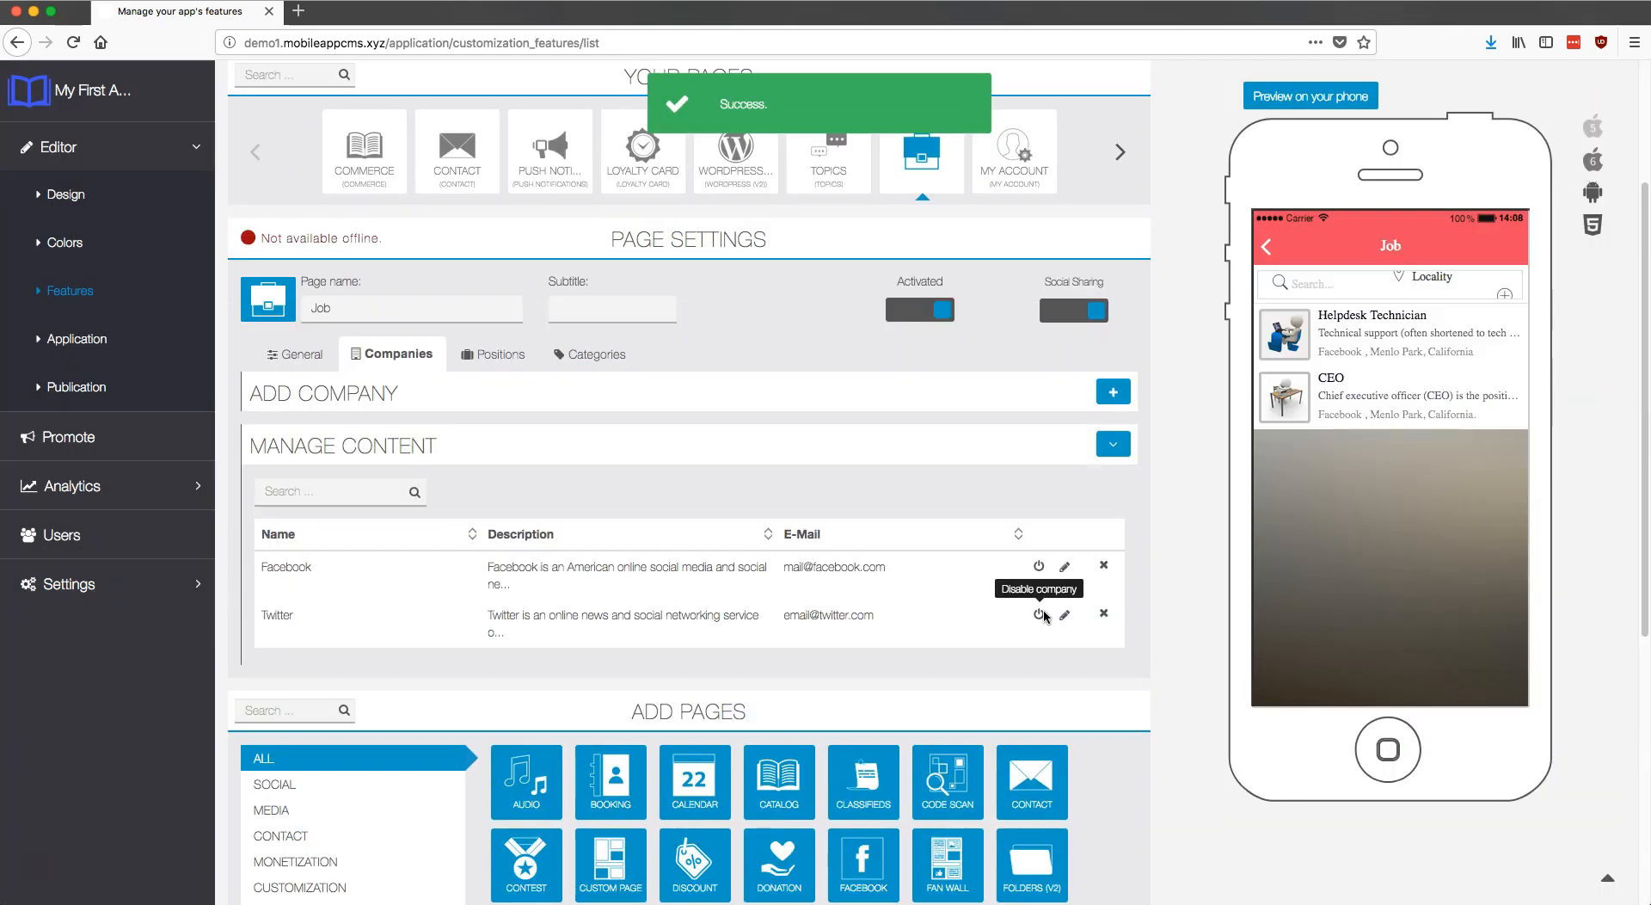
pyautogui.moveTo(1370, 454); pyautogui.dragTo(1408, 599)
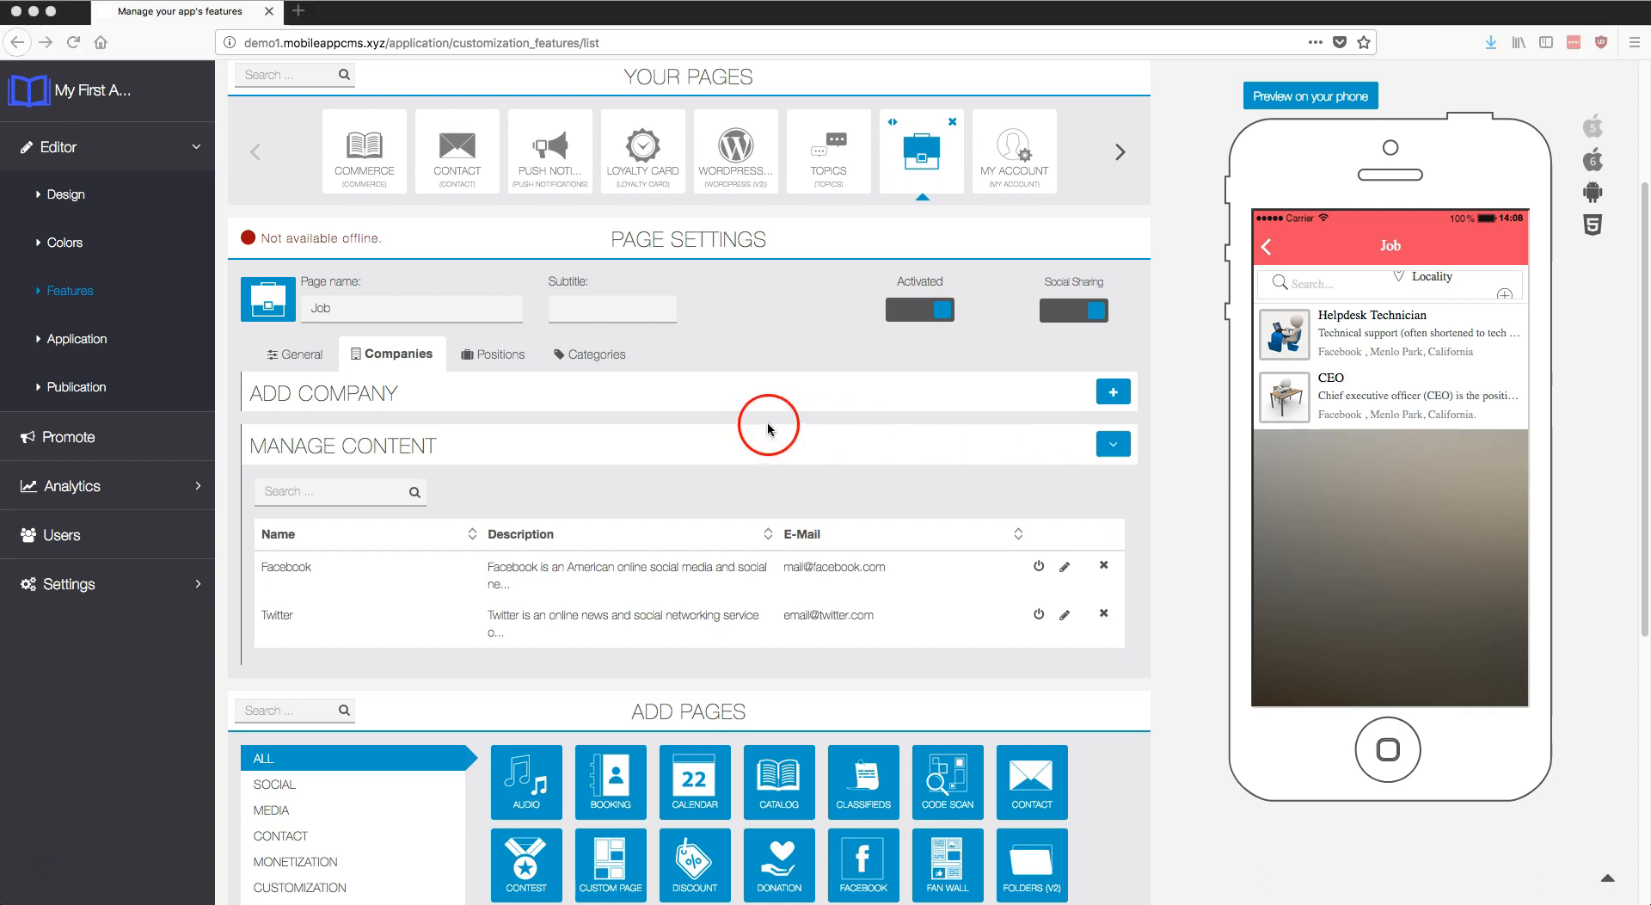
pyautogui.click(497, 358)
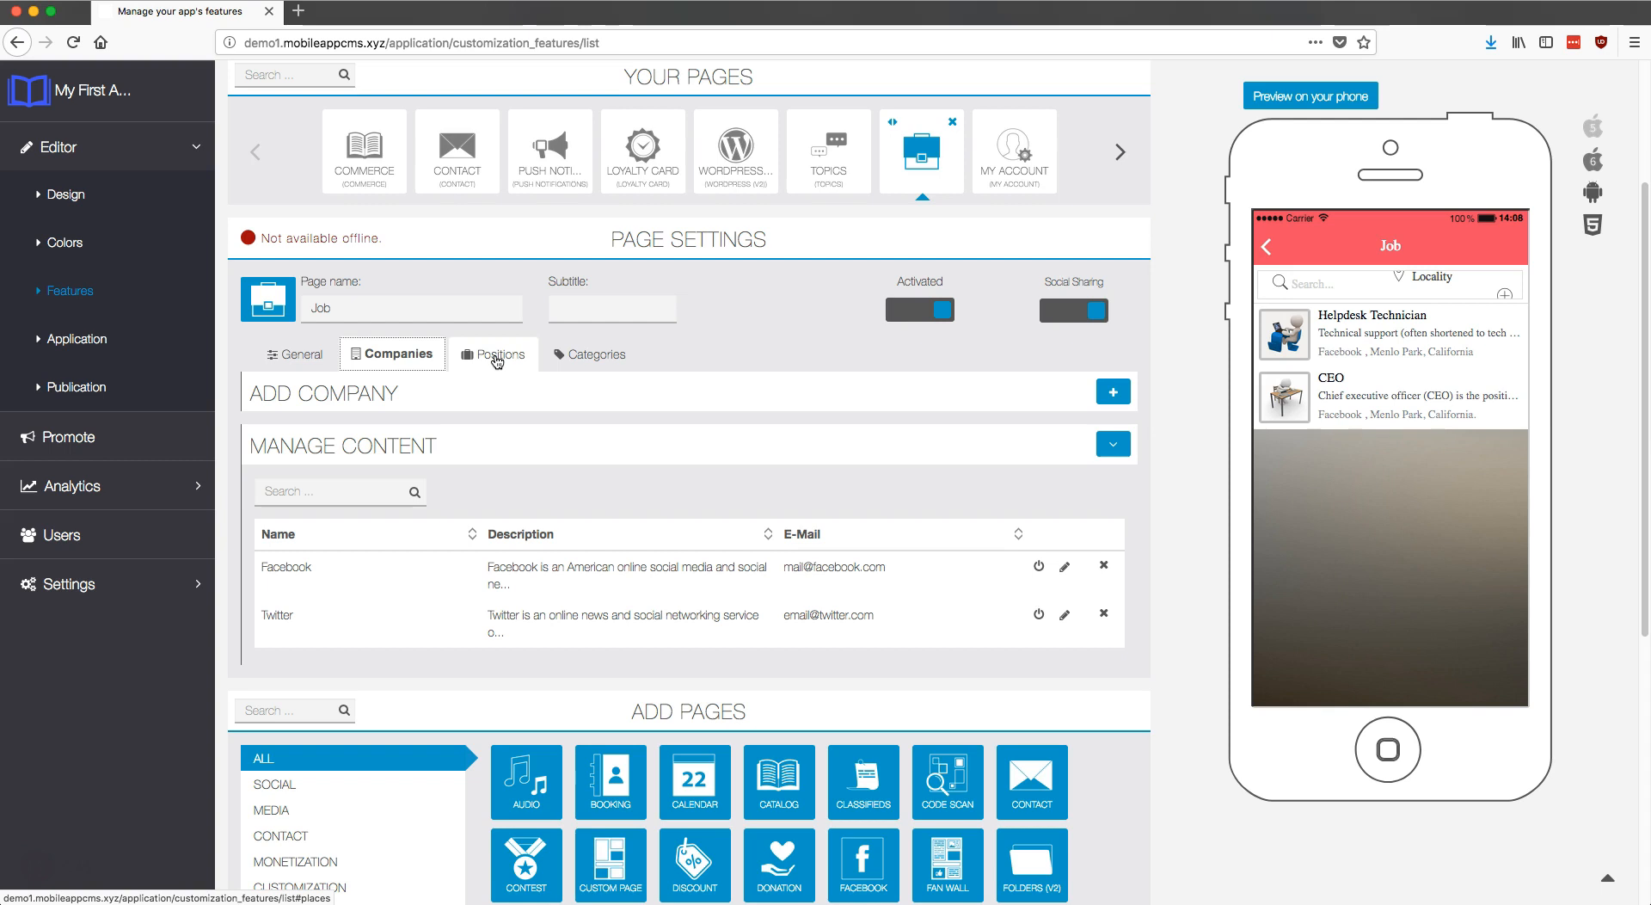
# Step: In Positions, upload twitter.png as the new position's 300 x 300 icon
pyautogui.click(497, 359)
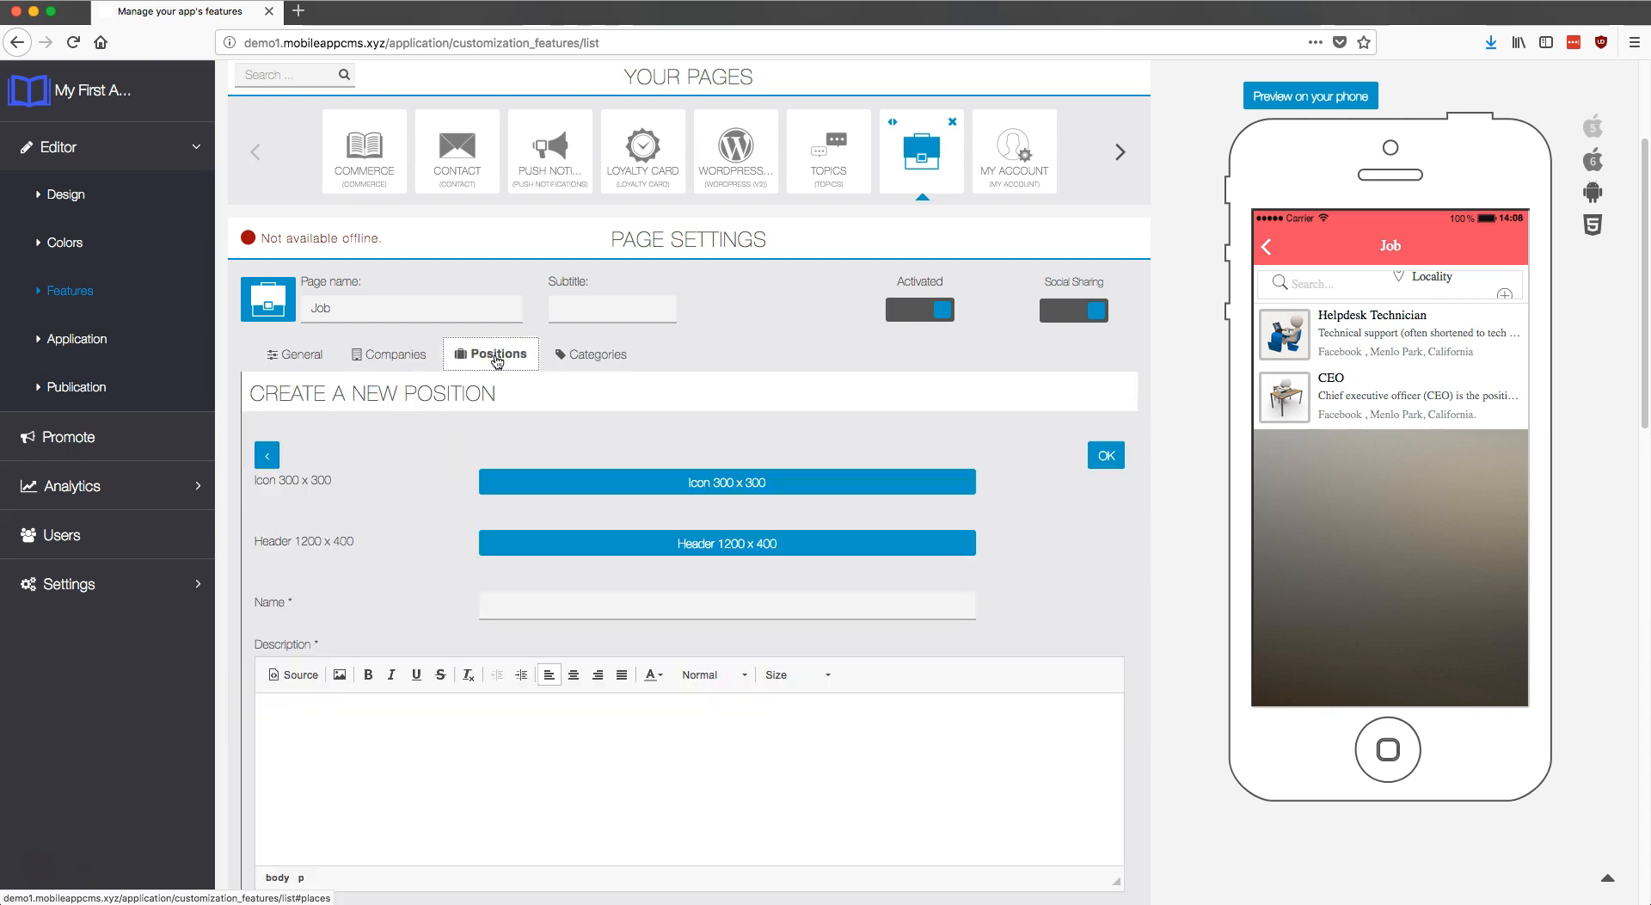
pyautogui.click(741, 485)
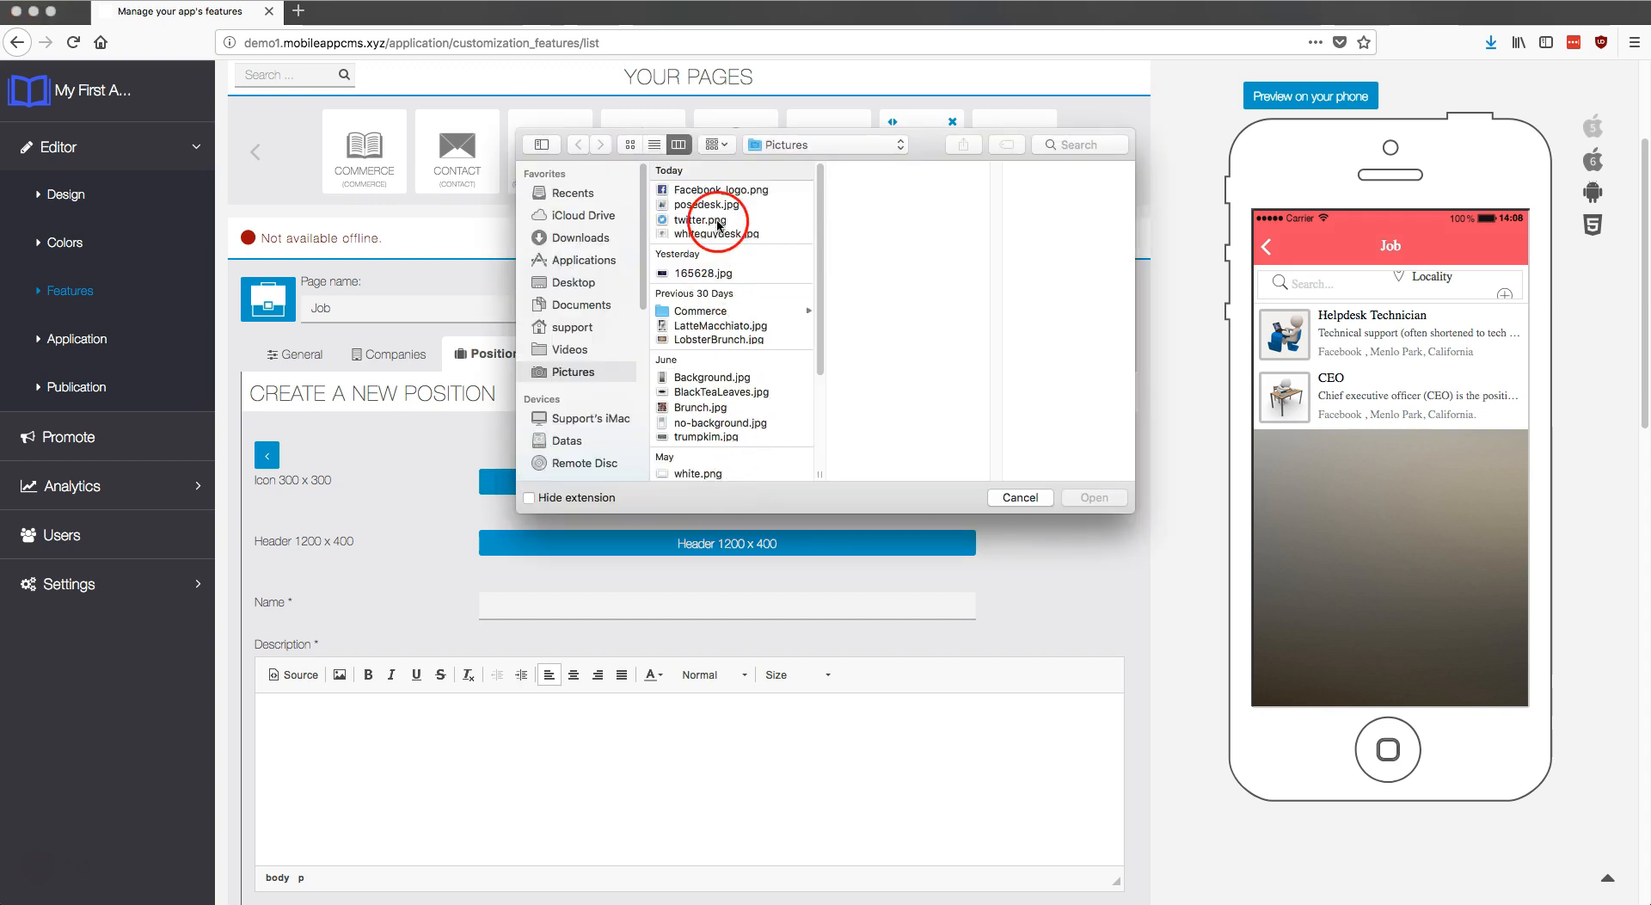
pyautogui.click(714, 220)
pyautogui.click(1092, 497)
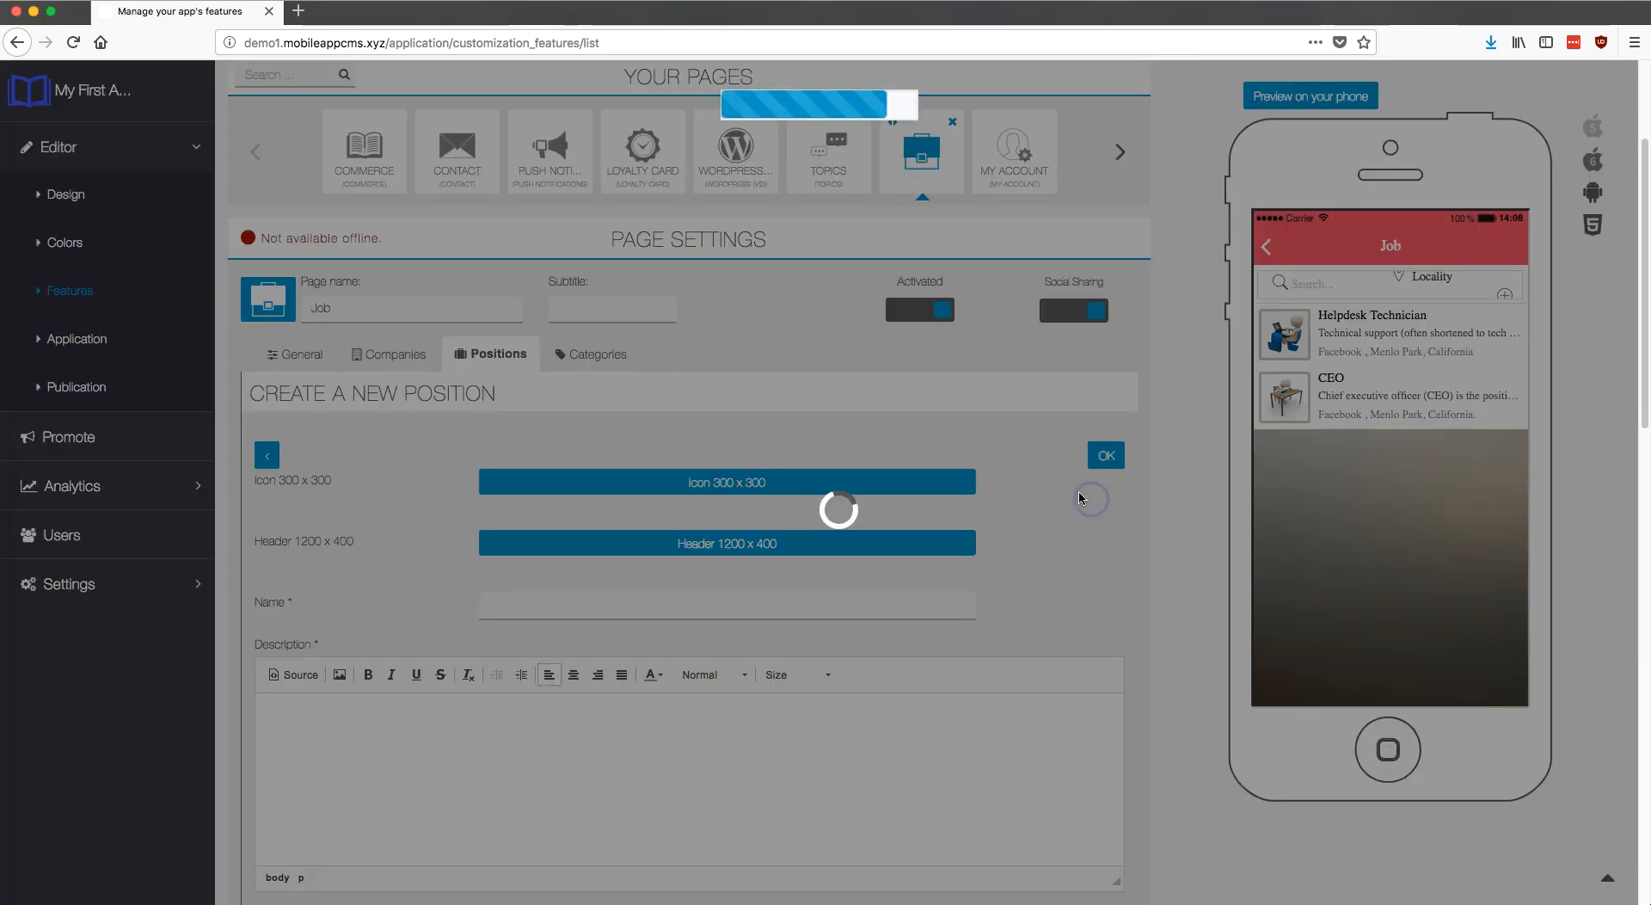
pyautogui.click(1065, 293)
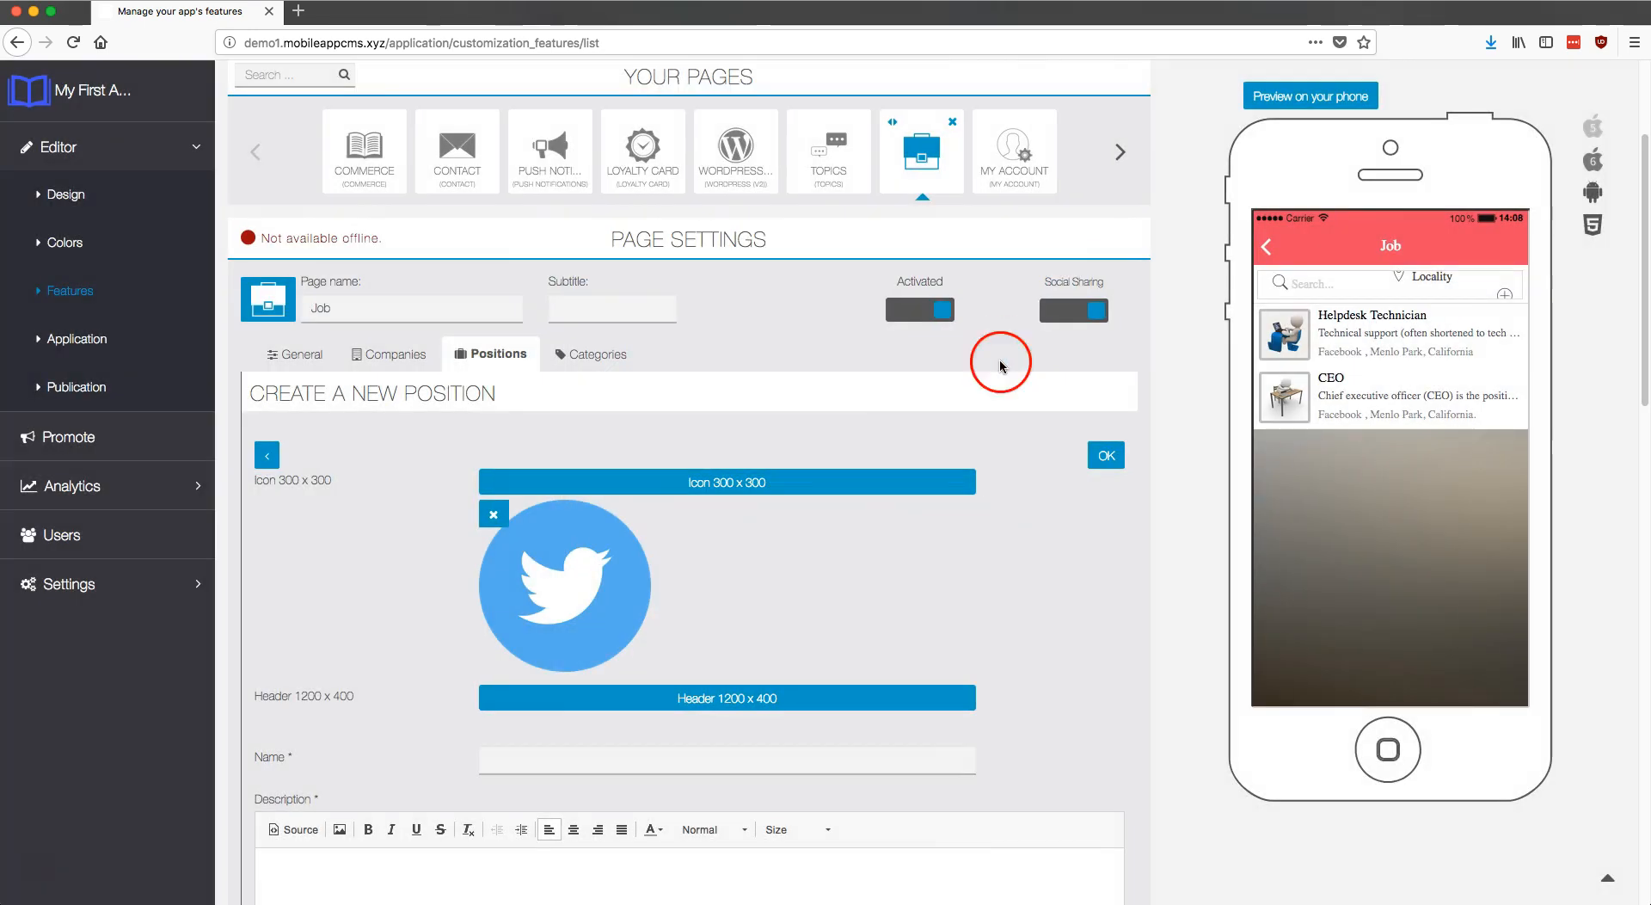
# Step: Upload 165628.jpg as the position's 1200 x 400 header, cropped lower
pyautogui.click(833, 708)
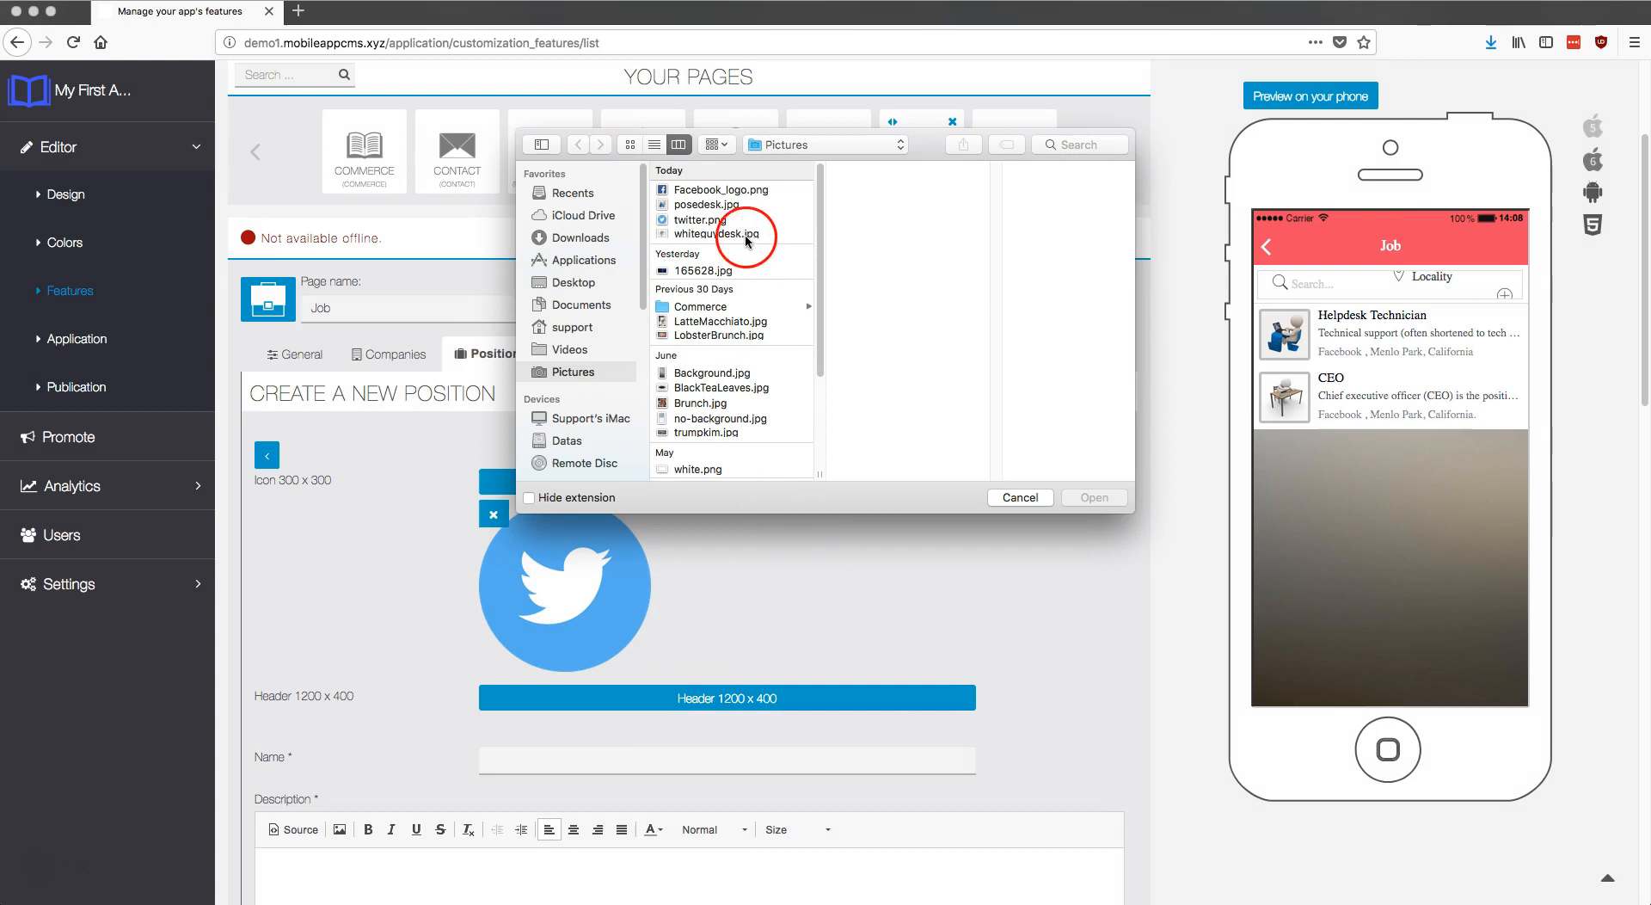
pyautogui.click(725, 270)
pyautogui.click(1093, 497)
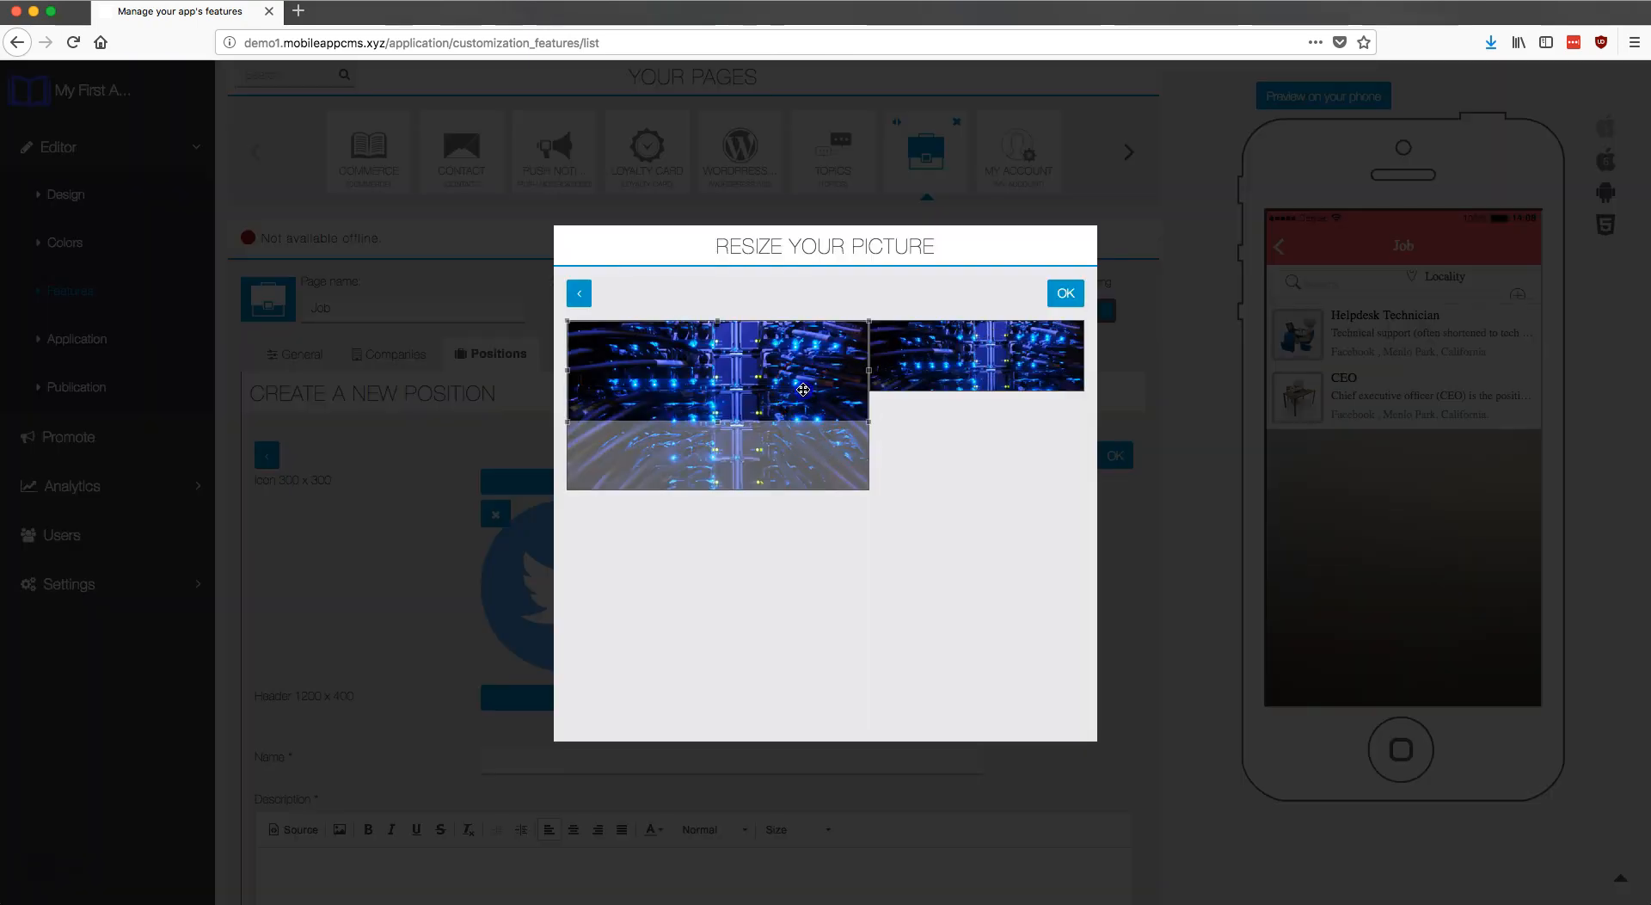
pyautogui.moveTo(804, 390); pyautogui.dragTo(797, 435)
pyautogui.click(1066, 293)
pyautogui.click(971, 488)
pyautogui.scroll(-5, 1021, 572)
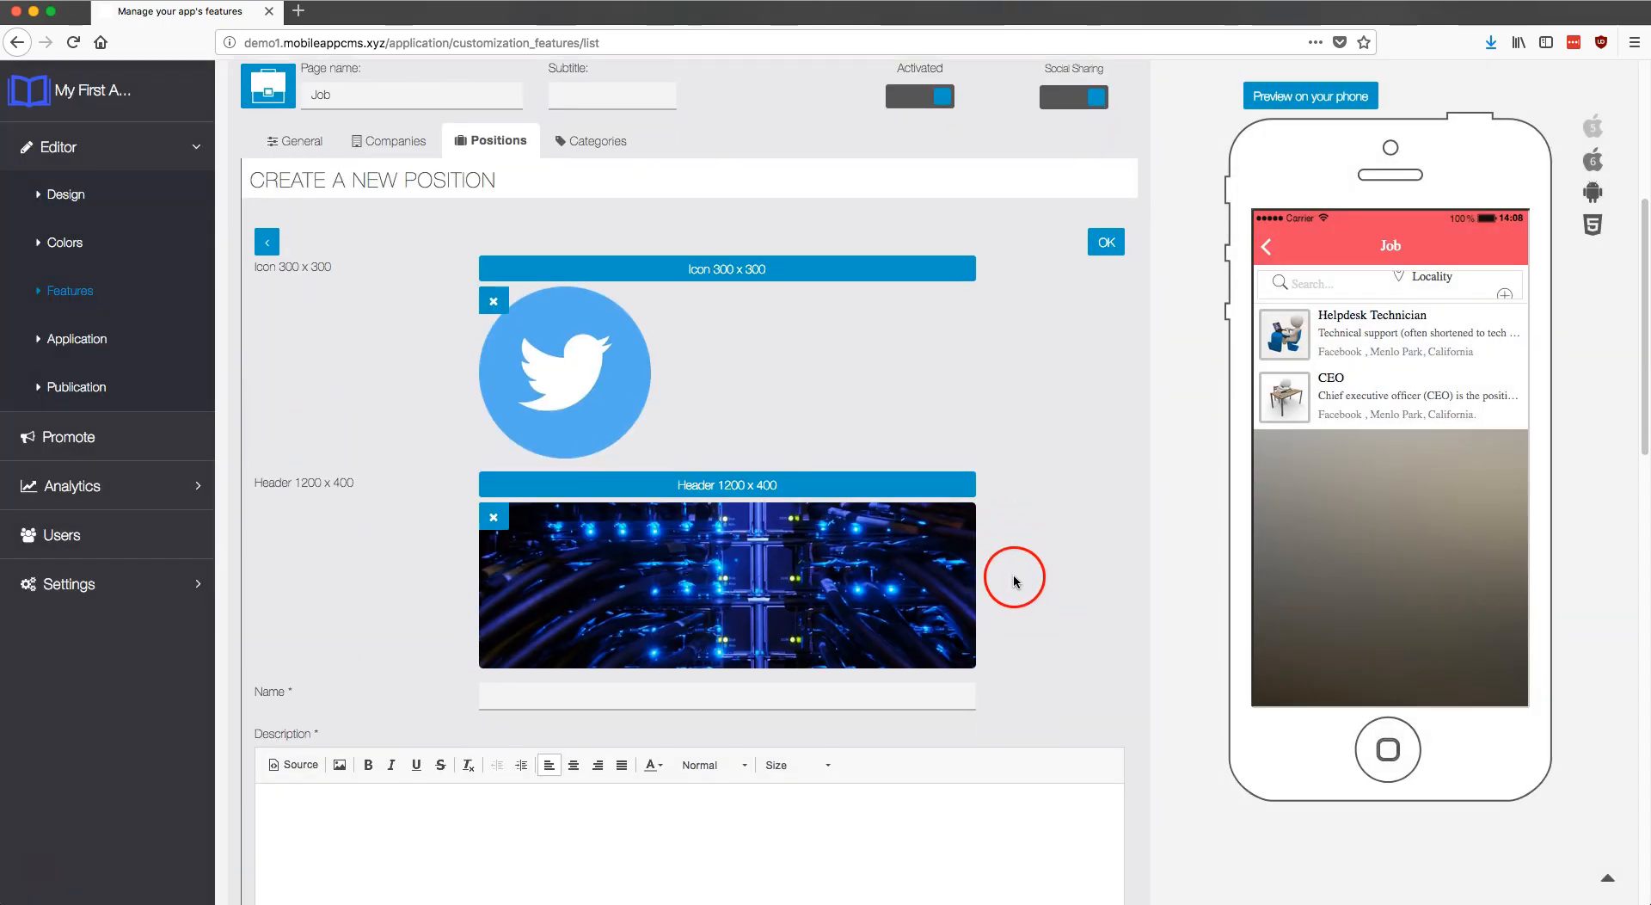
# Step: Name the position Community Manager and paste its job description
pyautogui.click(625, 560)
pyautogui.write('Co')
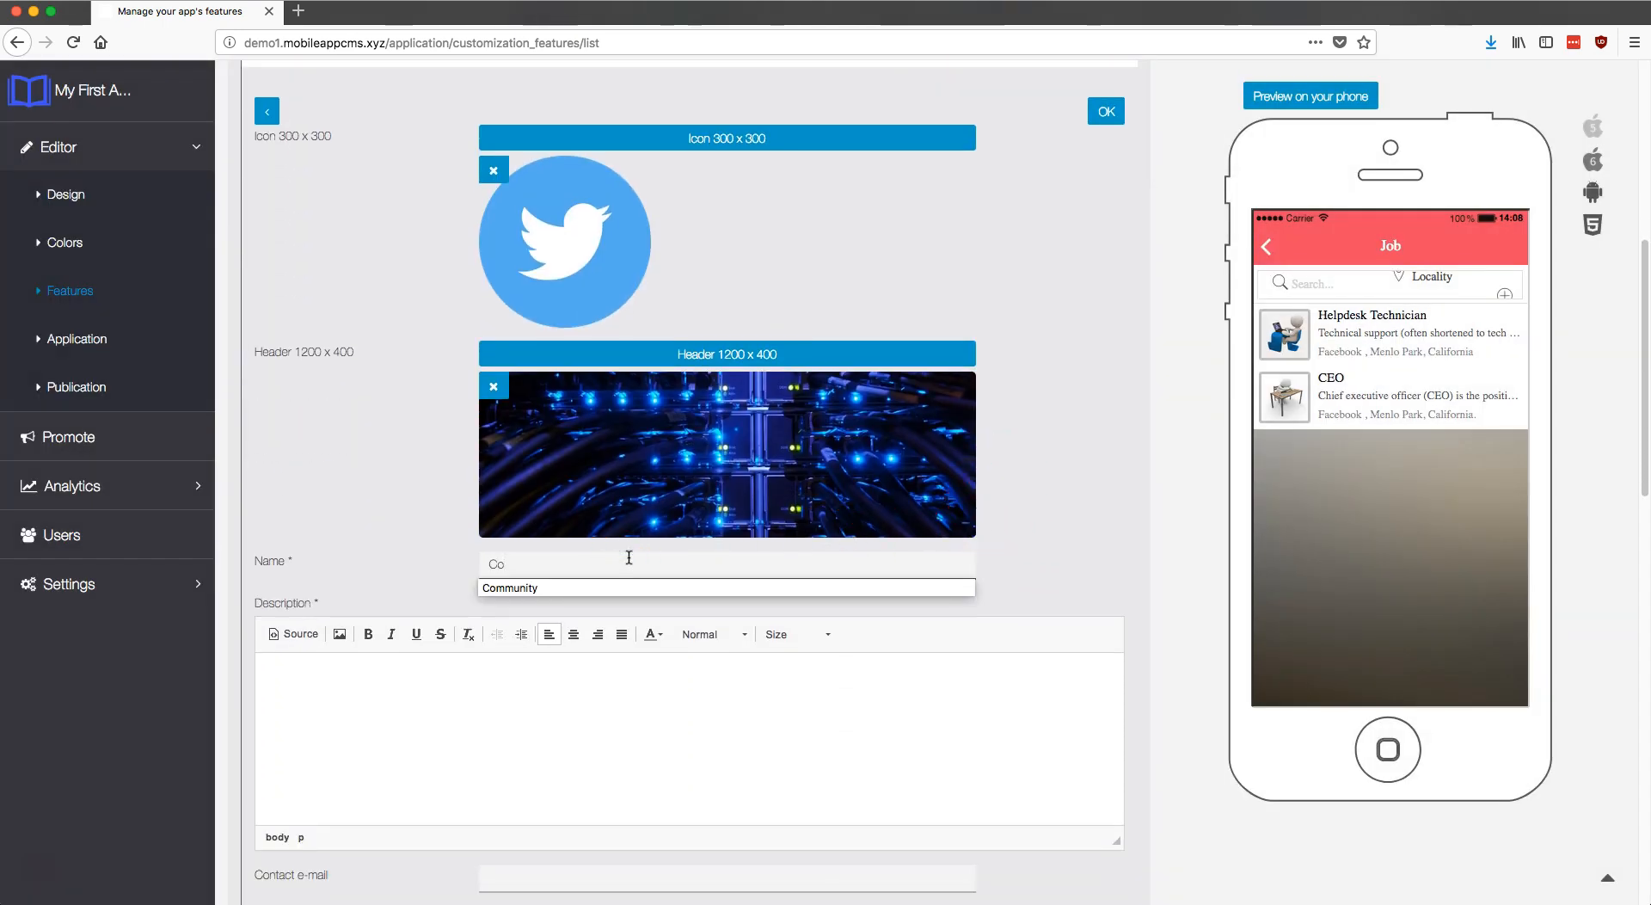
pyautogui.write('mmunity')
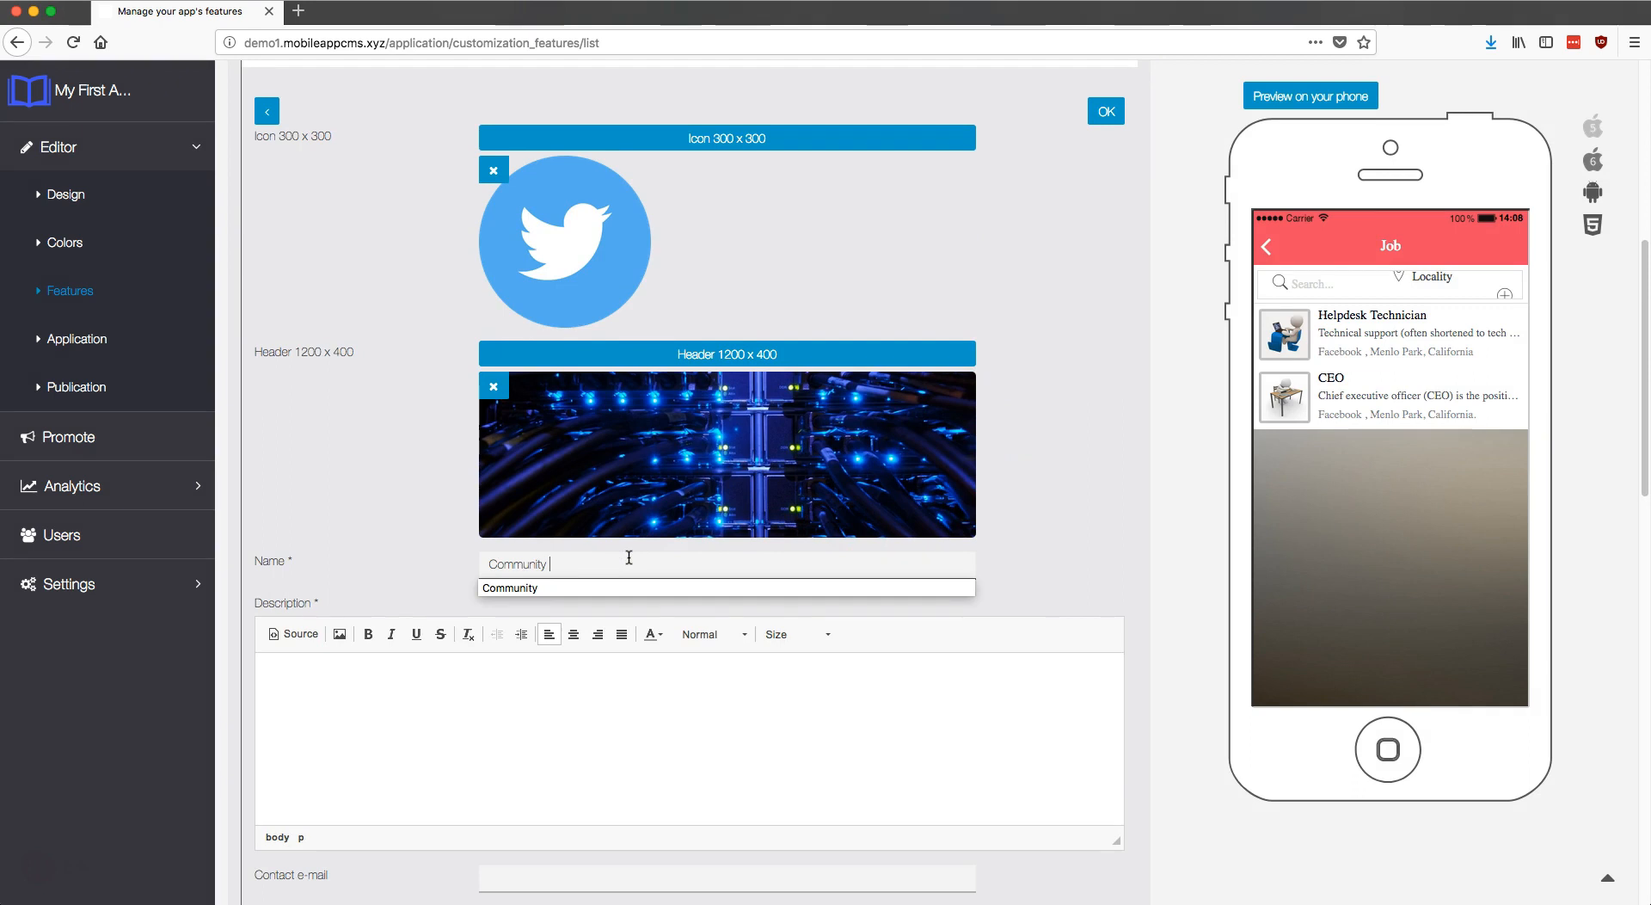
pyautogui.write(' Manager')
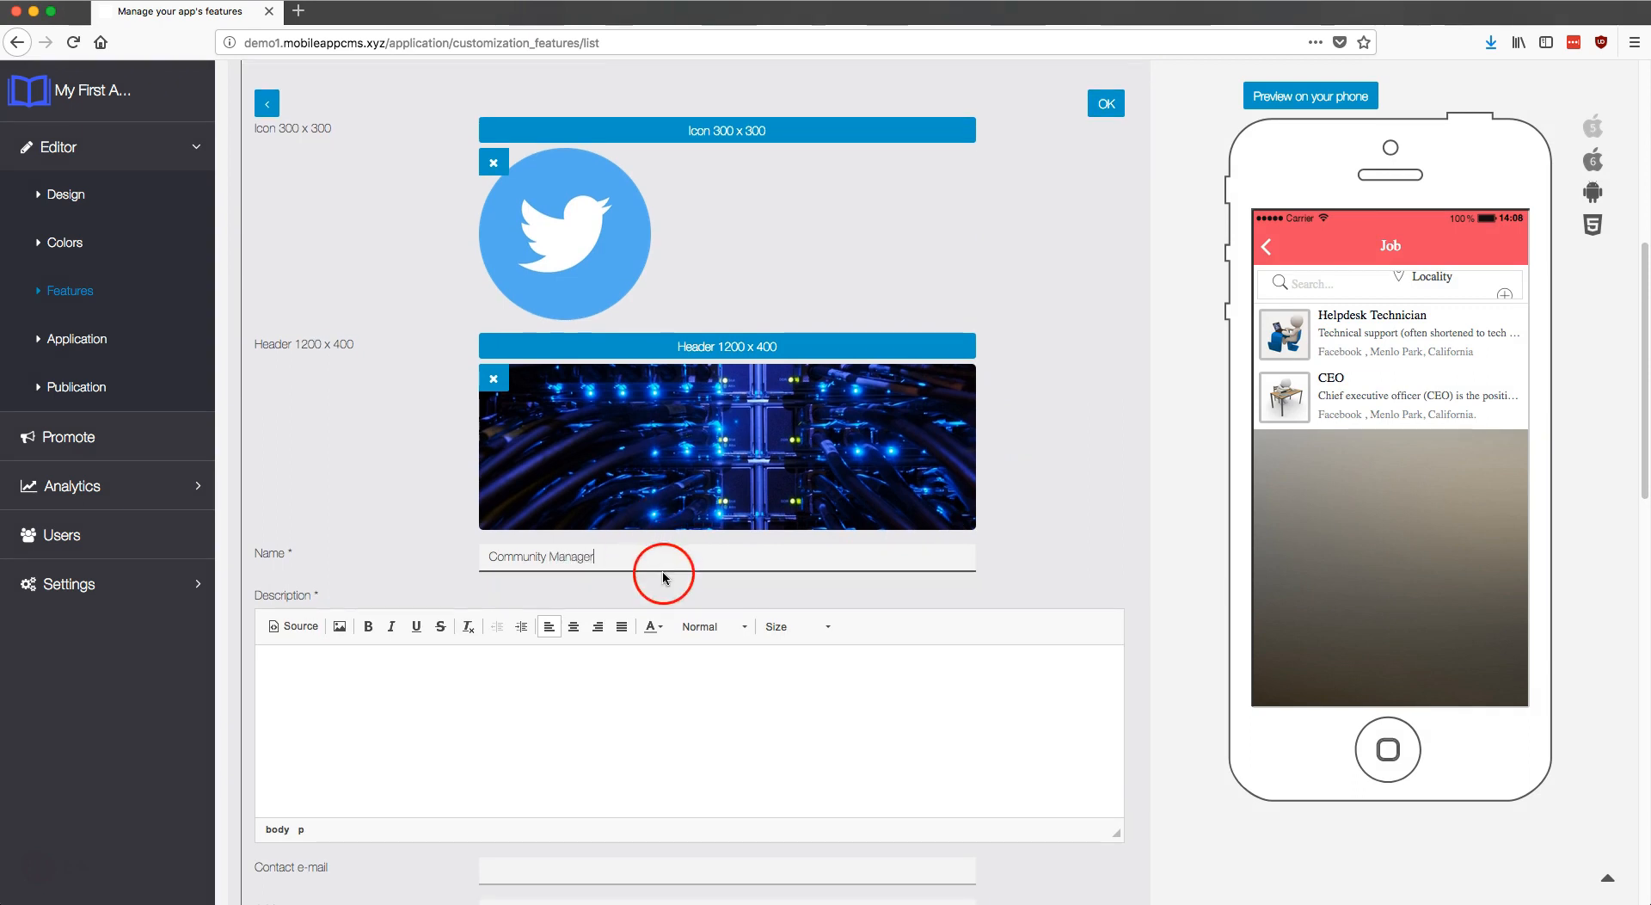
pyautogui.scroll(-2, 663, 559)
pyautogui.click(608, 579)
pyautogui.write('An online community manager builds, grows, and manages online communities, performing Community management. As such, you will be in charge of two or three communities in the same time, managing them online. You will also manage them directly on site, in Real Life Events.')
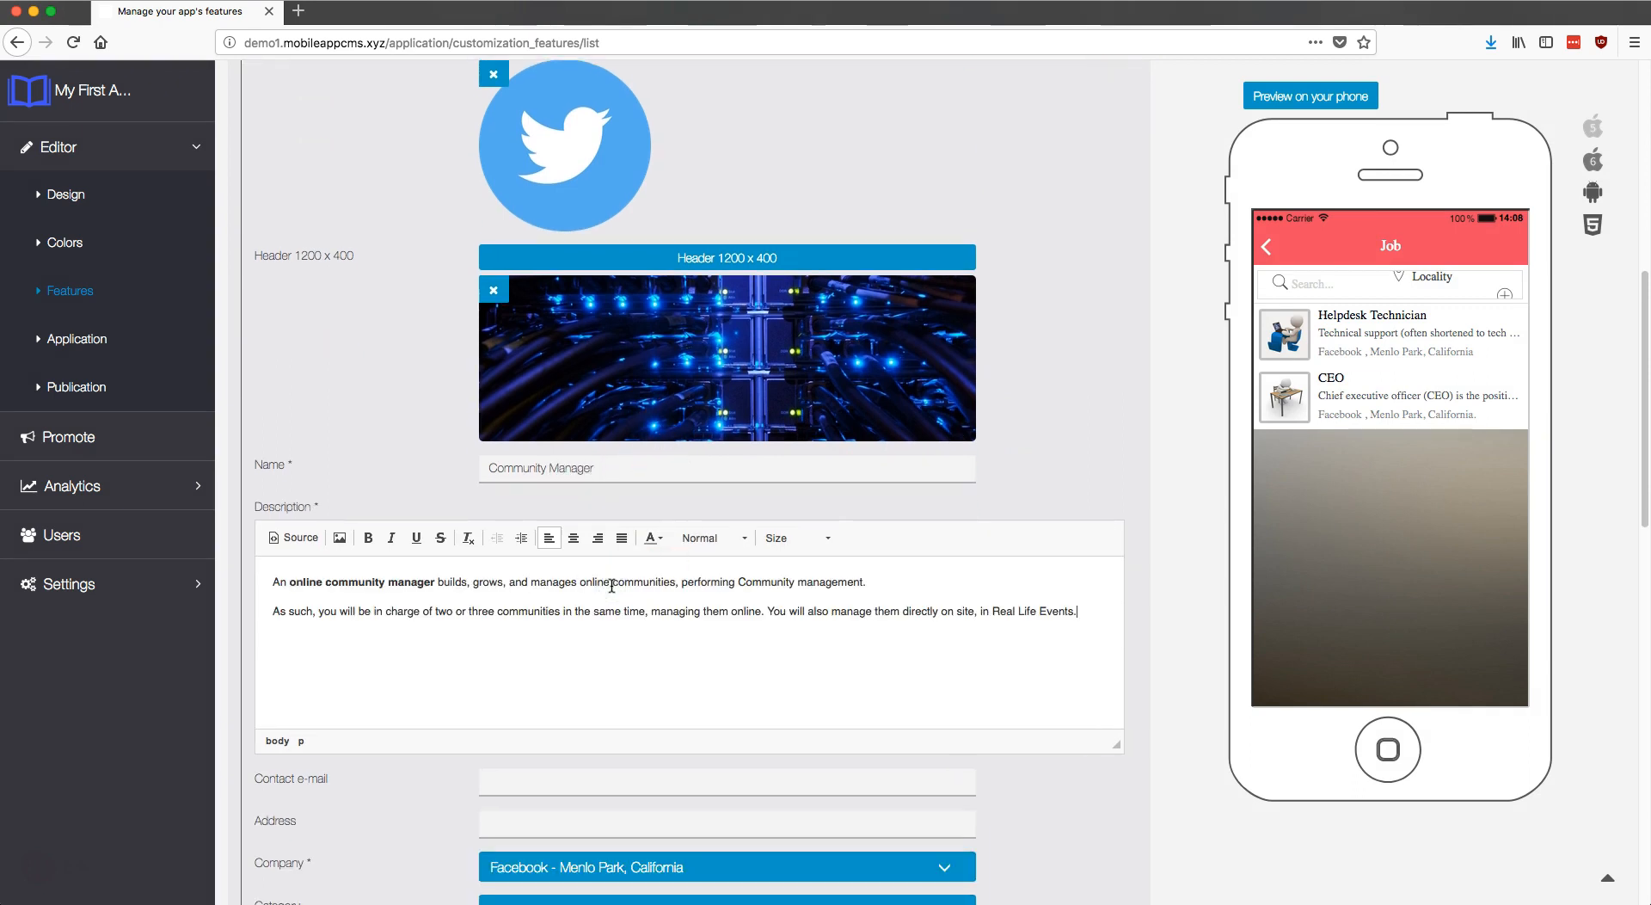
# Step: Fill in the position's contact e-mail and address
pyautogui.scroll(-4, 611, 586)
pyautogui.click(610, 586)
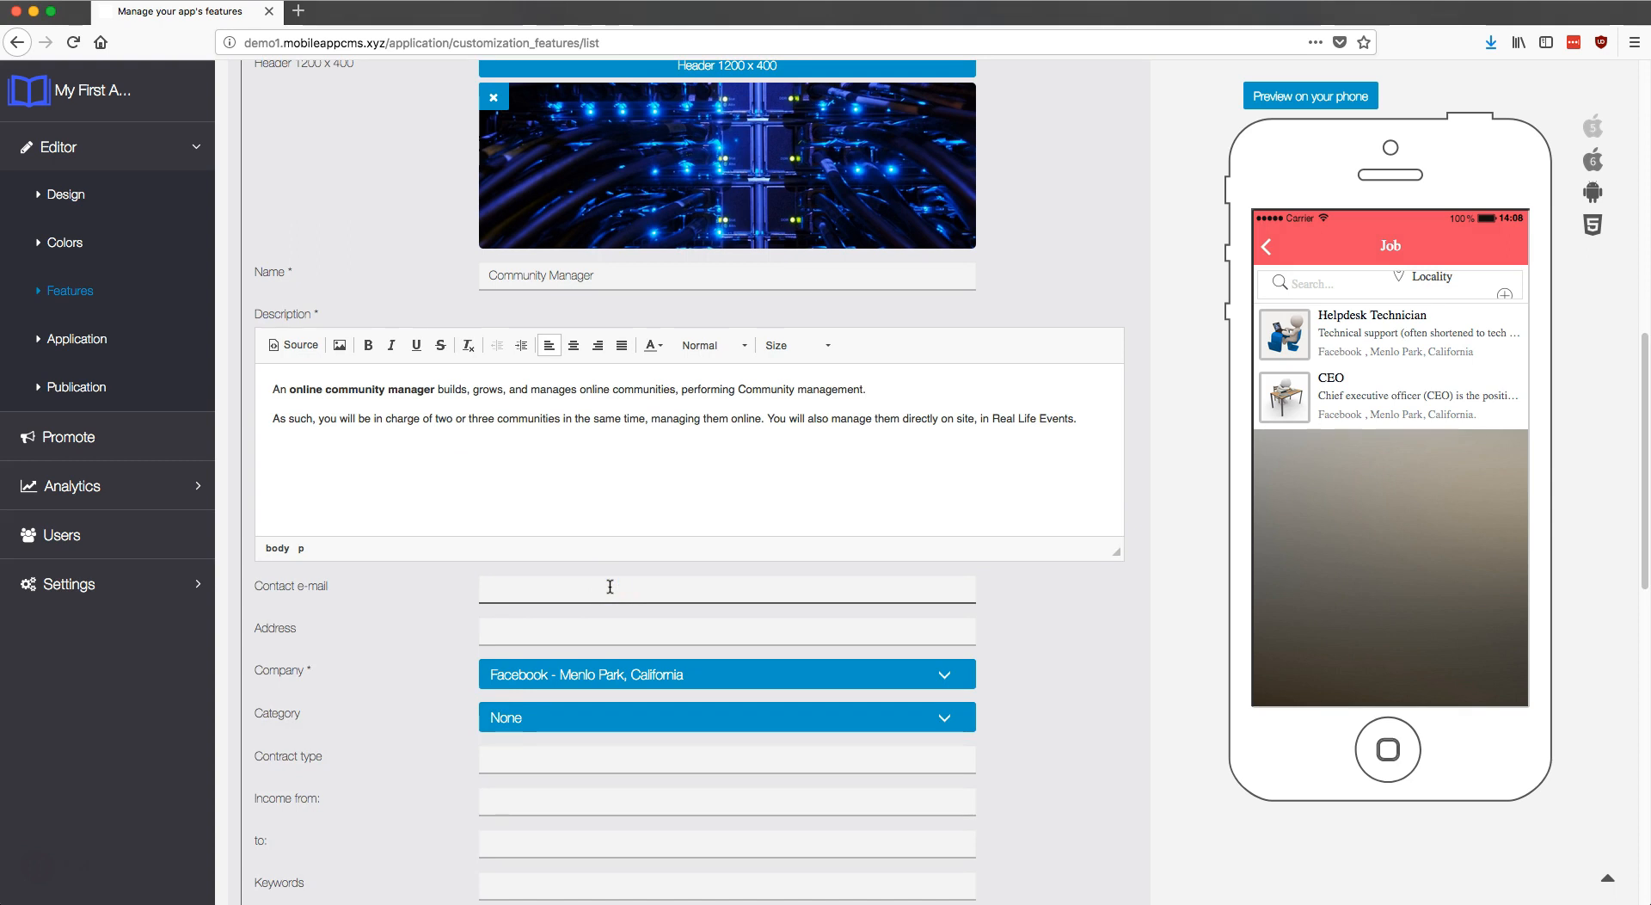
pyautogui.click(609, 587)
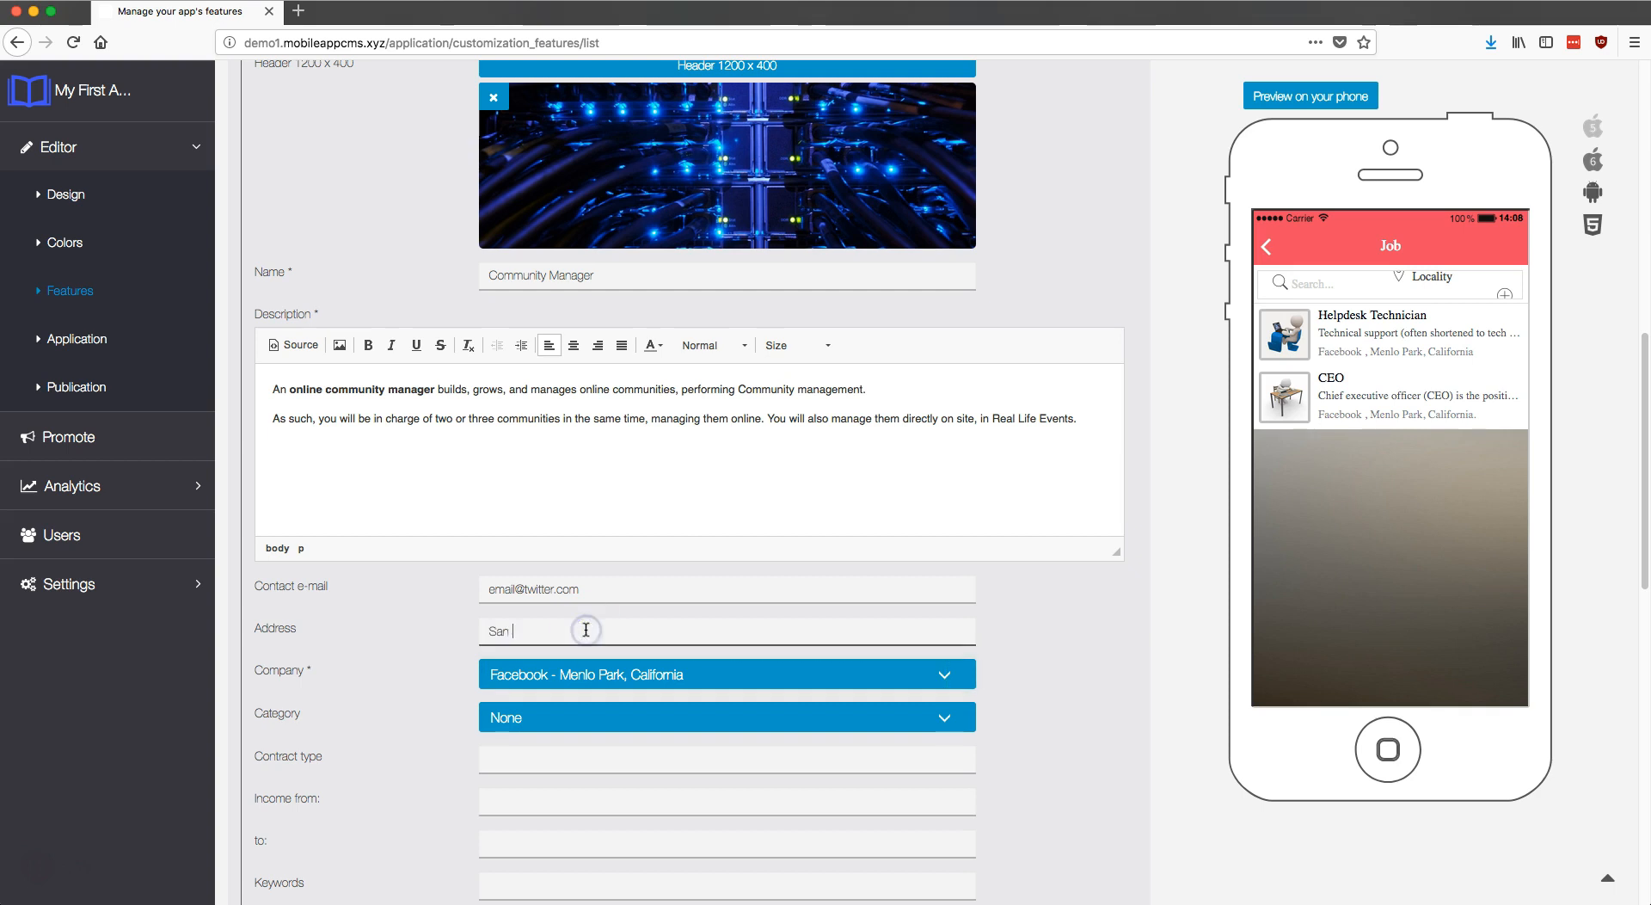
pyautogui.press('BackSpace')
pyautogui.write('ia')
pyautogui.click(615, 675)
# Step: Choose Twitter as company, Private sector - Technology as category, and a Temporary contract
pyautogui.click(607, 682)
pyautogui.scroll(-3, 608, 682)
pyautogui.click(549, 598)
pyautogui.click(548, 605)
pyautogui.click(542, 636)
pyautogui.write('Temporary contract - renewable')
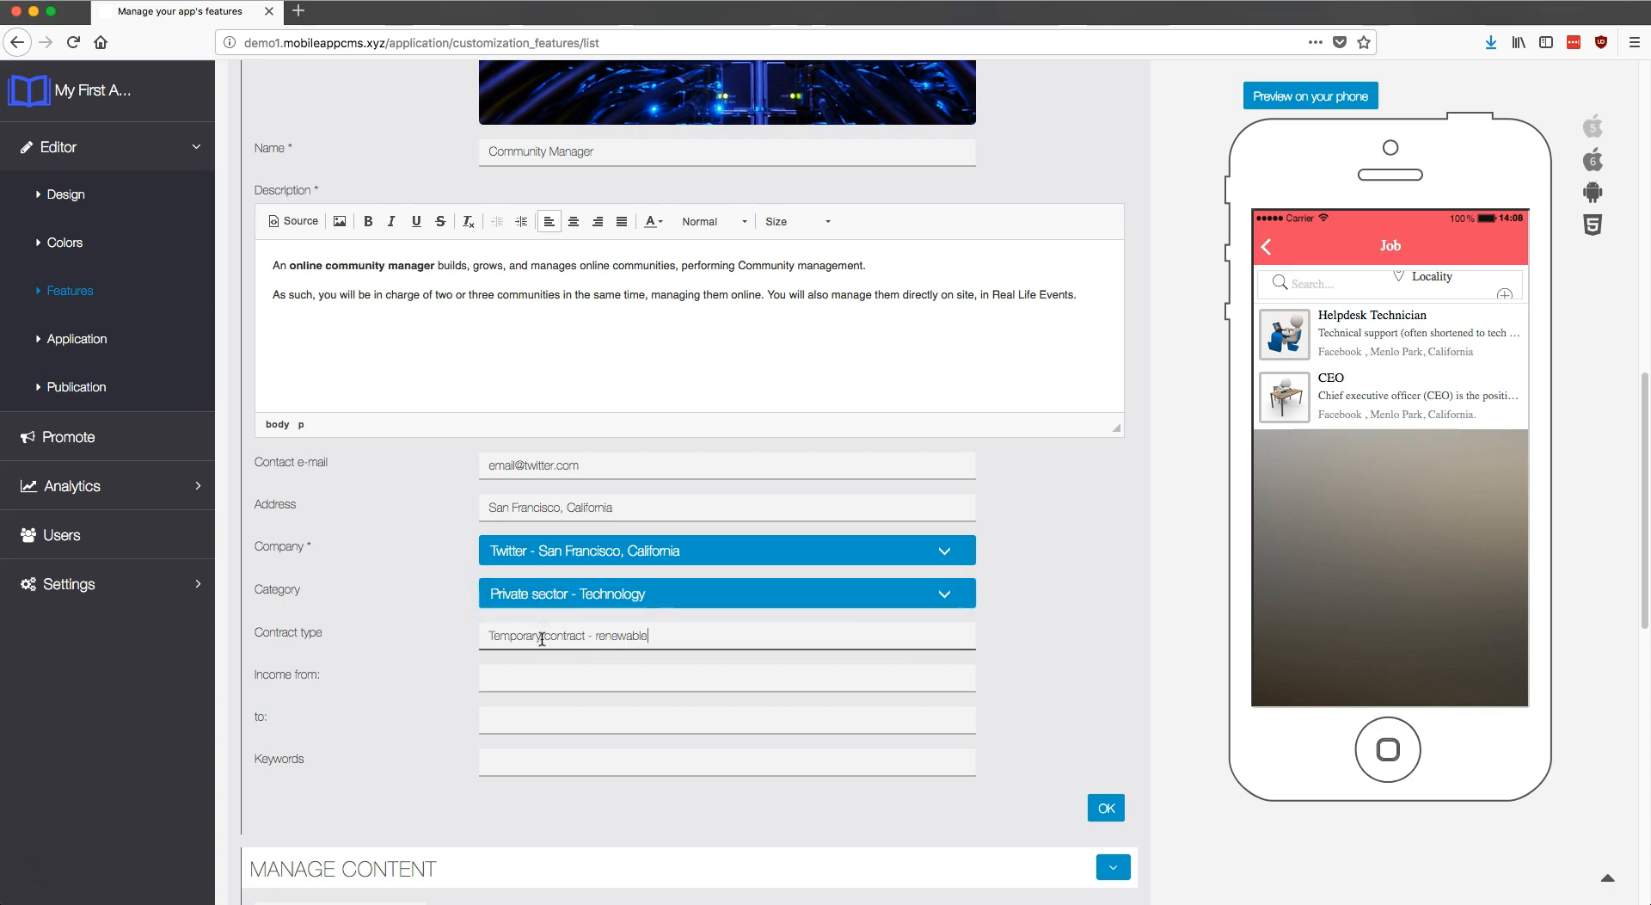
# Step: Set income 15 000–18 000, keywords 'Twitter Community Manager', and save the position
pyautogui.scroll(-1, 541, 638)
pyautogui.click(564, 607)
pyautogui.write('15 000')
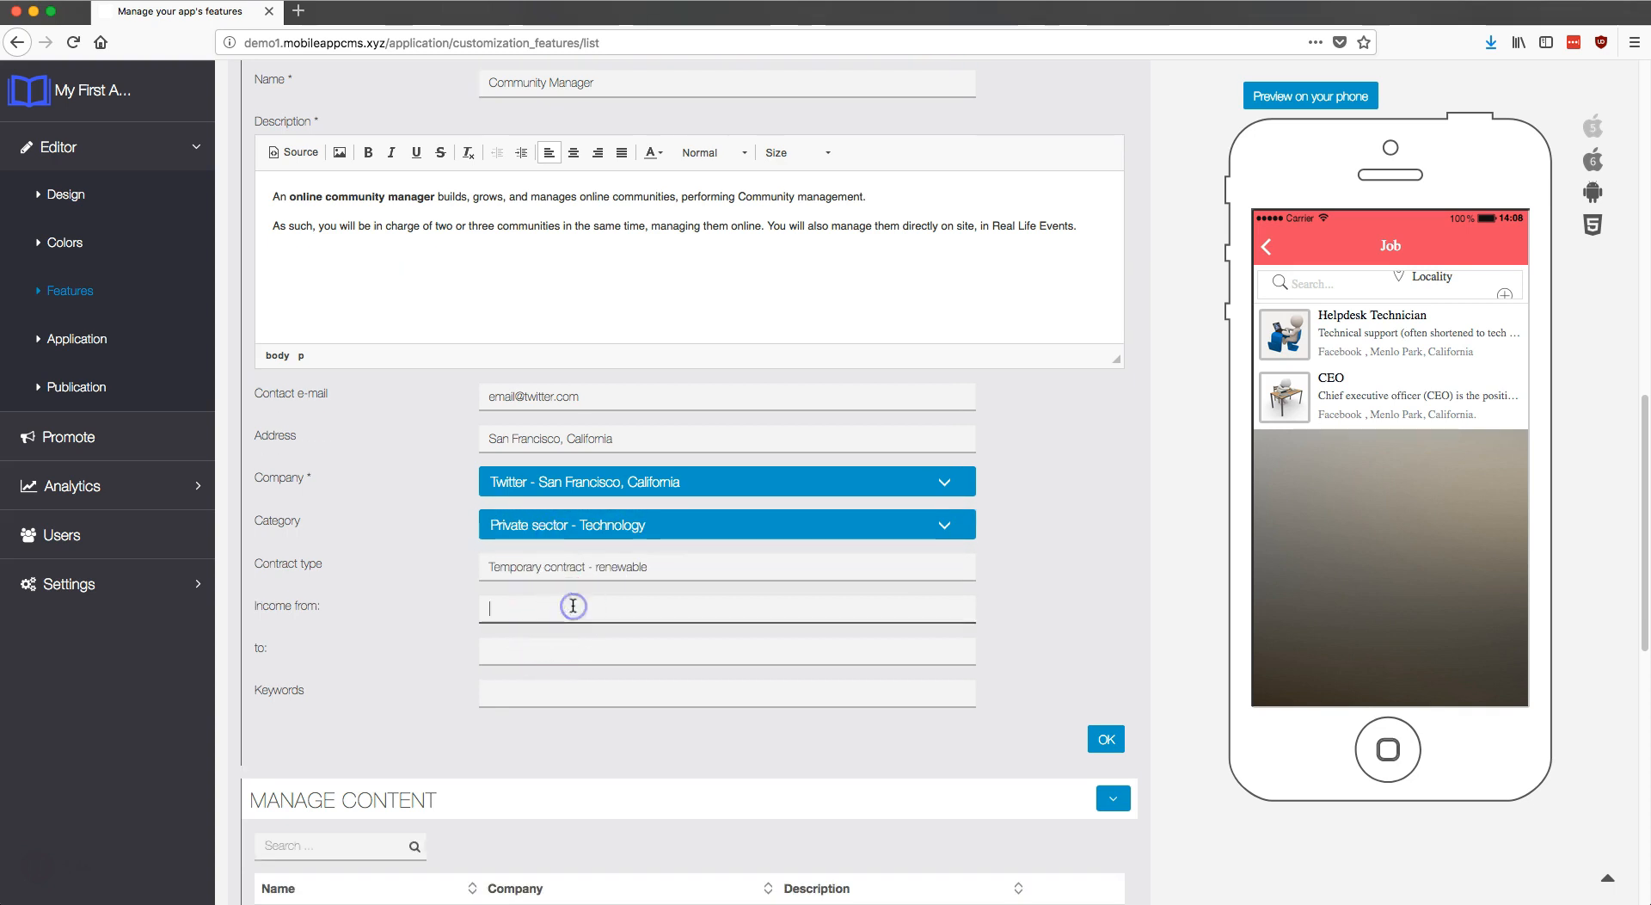
pyautogui.click(559, 651)
pyautogui.write('18 000')
pyautogui.click(573, 693)
pyautogui.write('Twitter Community Manager')
pyautogui.click(1108, 729)
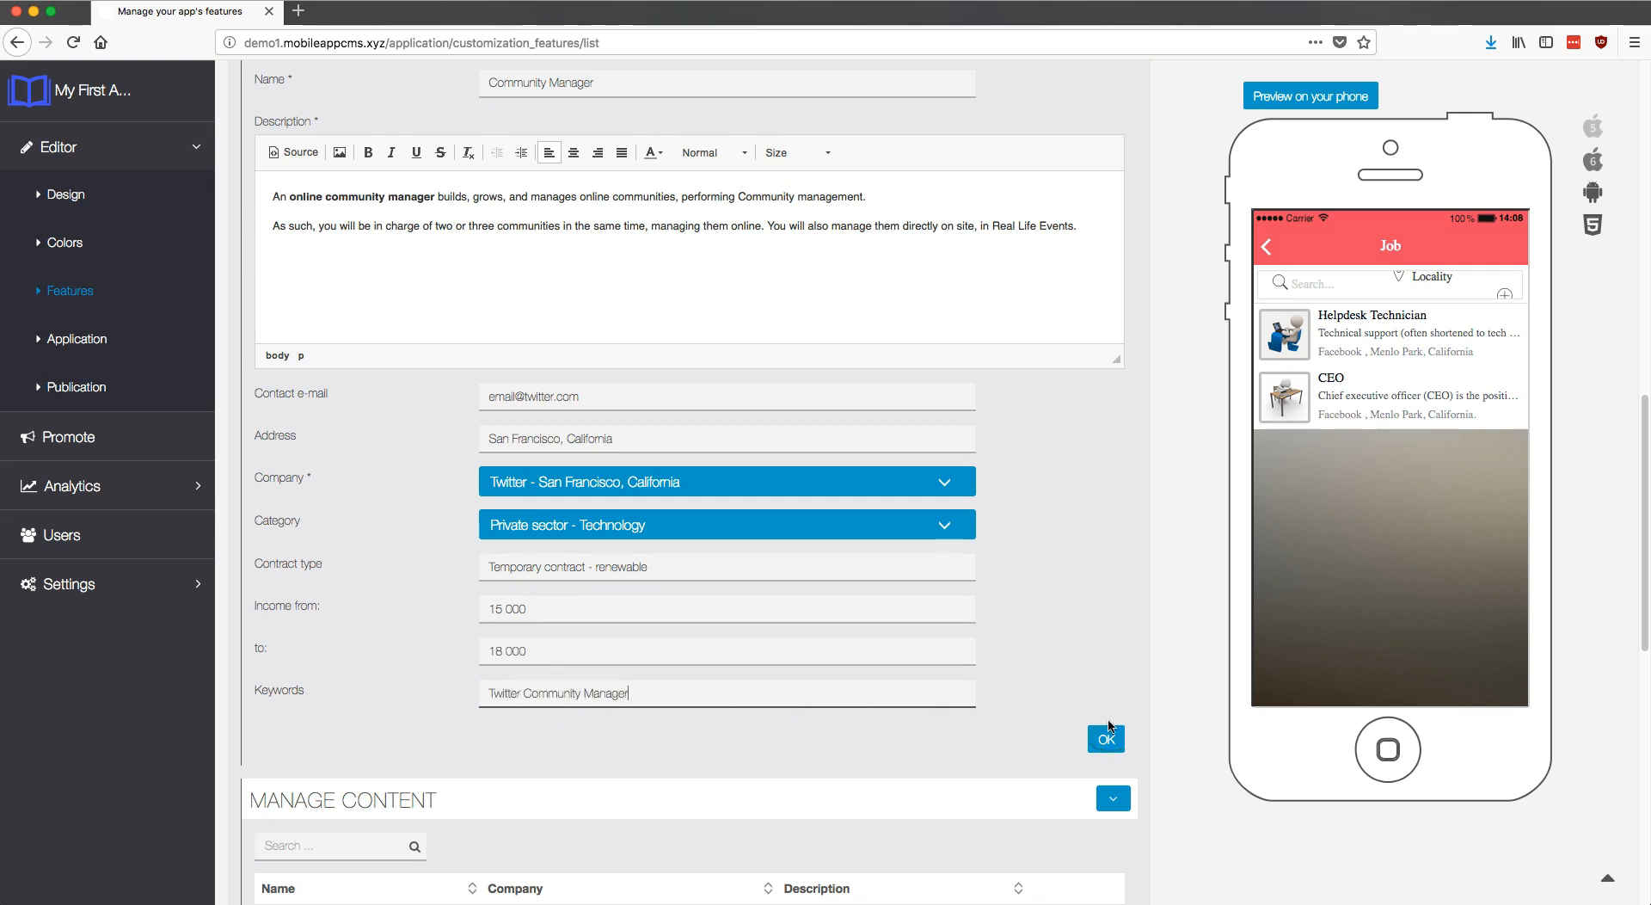
pyautogui.click(1108, 731)
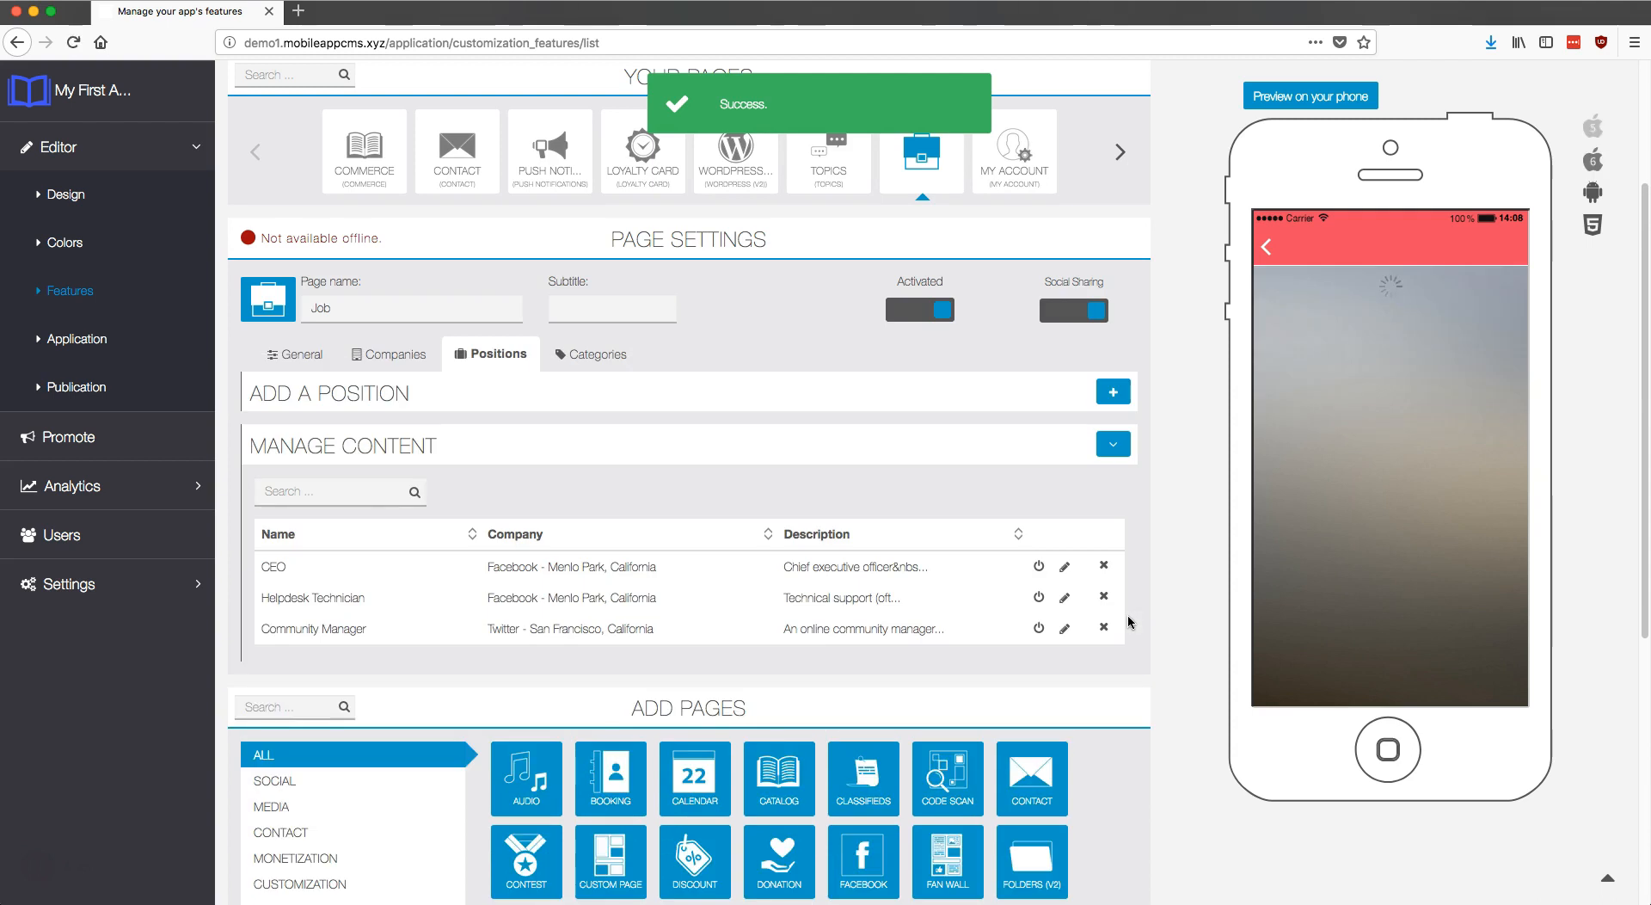
# Step: Open Community Manager in the phone preview, scroll its details, and go back to the list
pyautogui.click(1424, 460)
pyautogui.click(1434, 335)
pyautogui.moveTo(1434, 336); pyautogui.dragTo(1439, 450)
pyautogui.click(1287, 249)
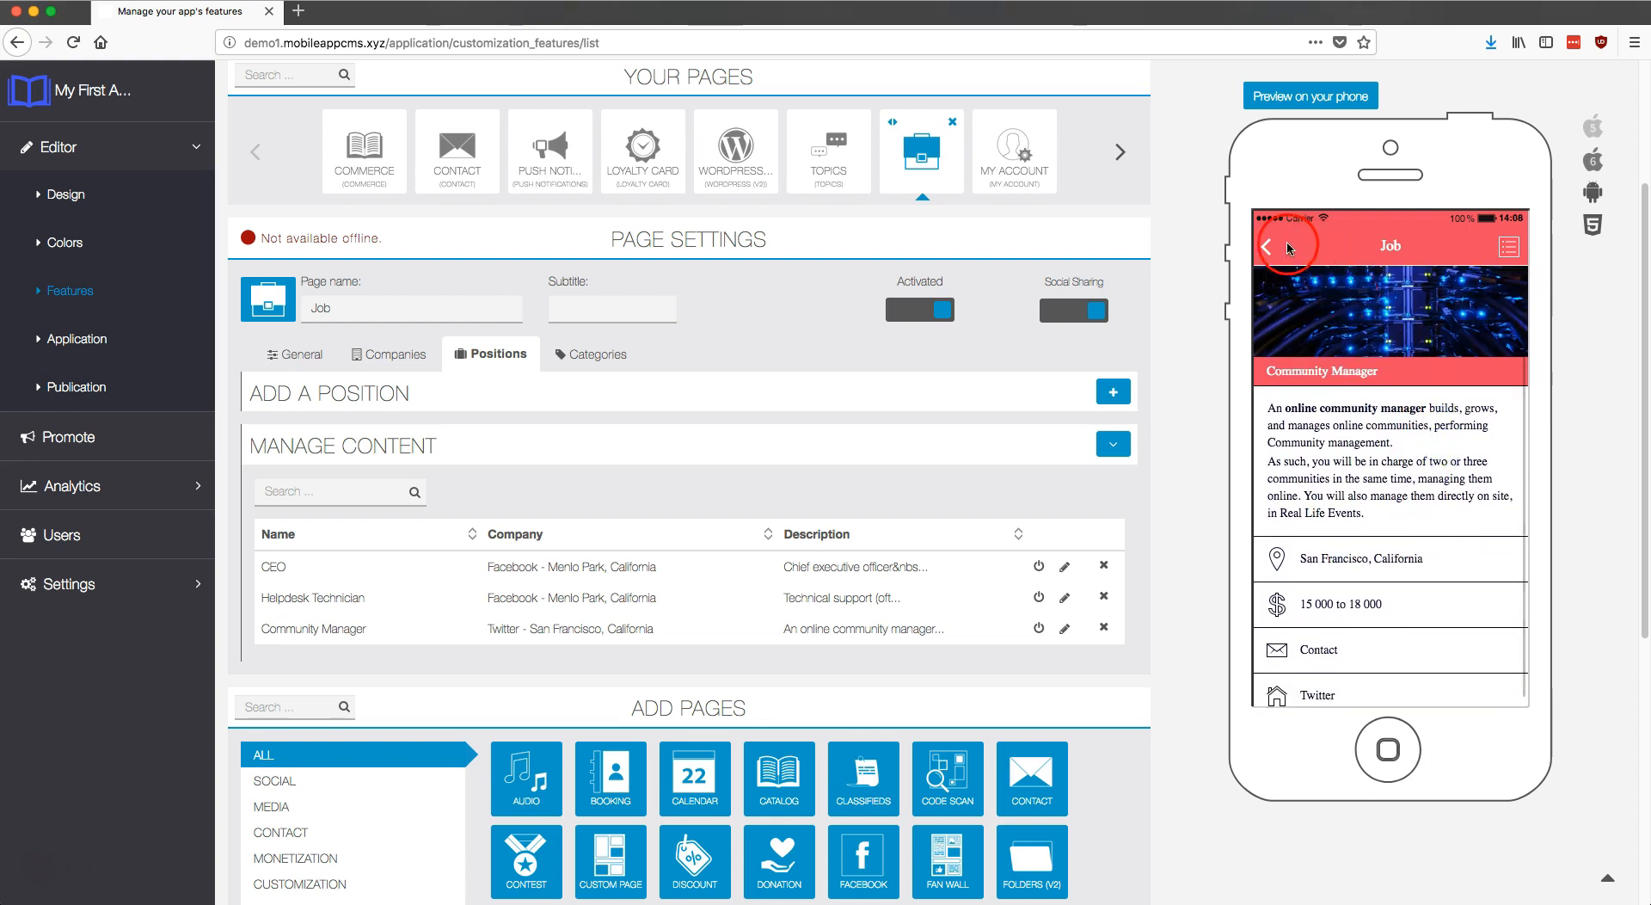
pyautogui.click(1266, 247)
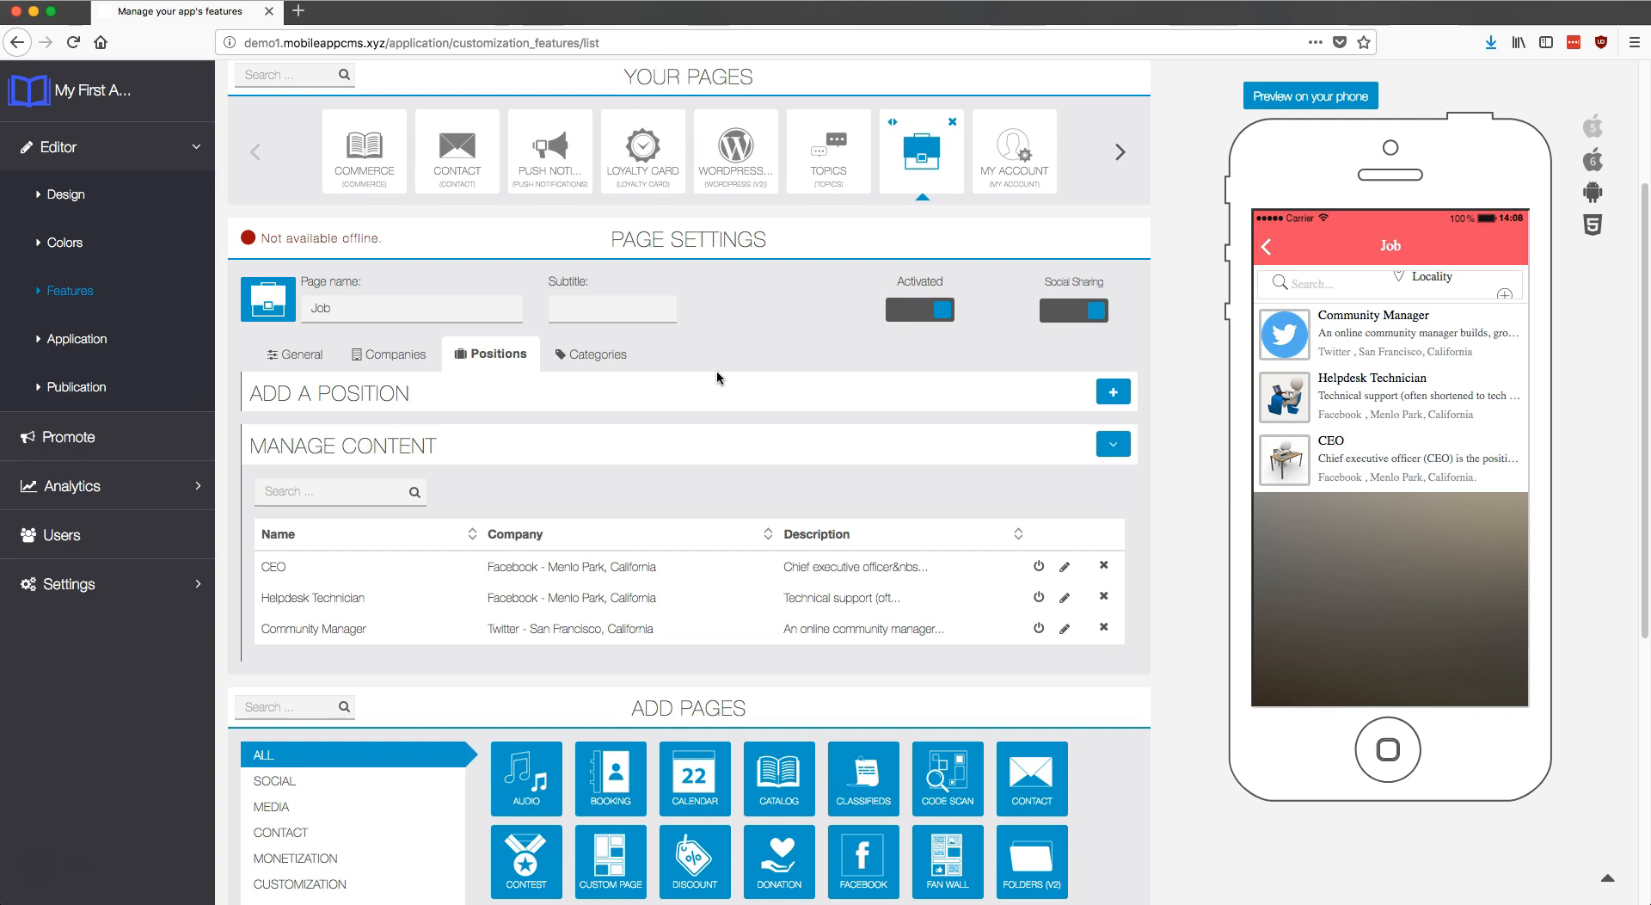
# Step: Create a category named Public Sector - Administration with a pasted description
pyautogui.click(612, 353)
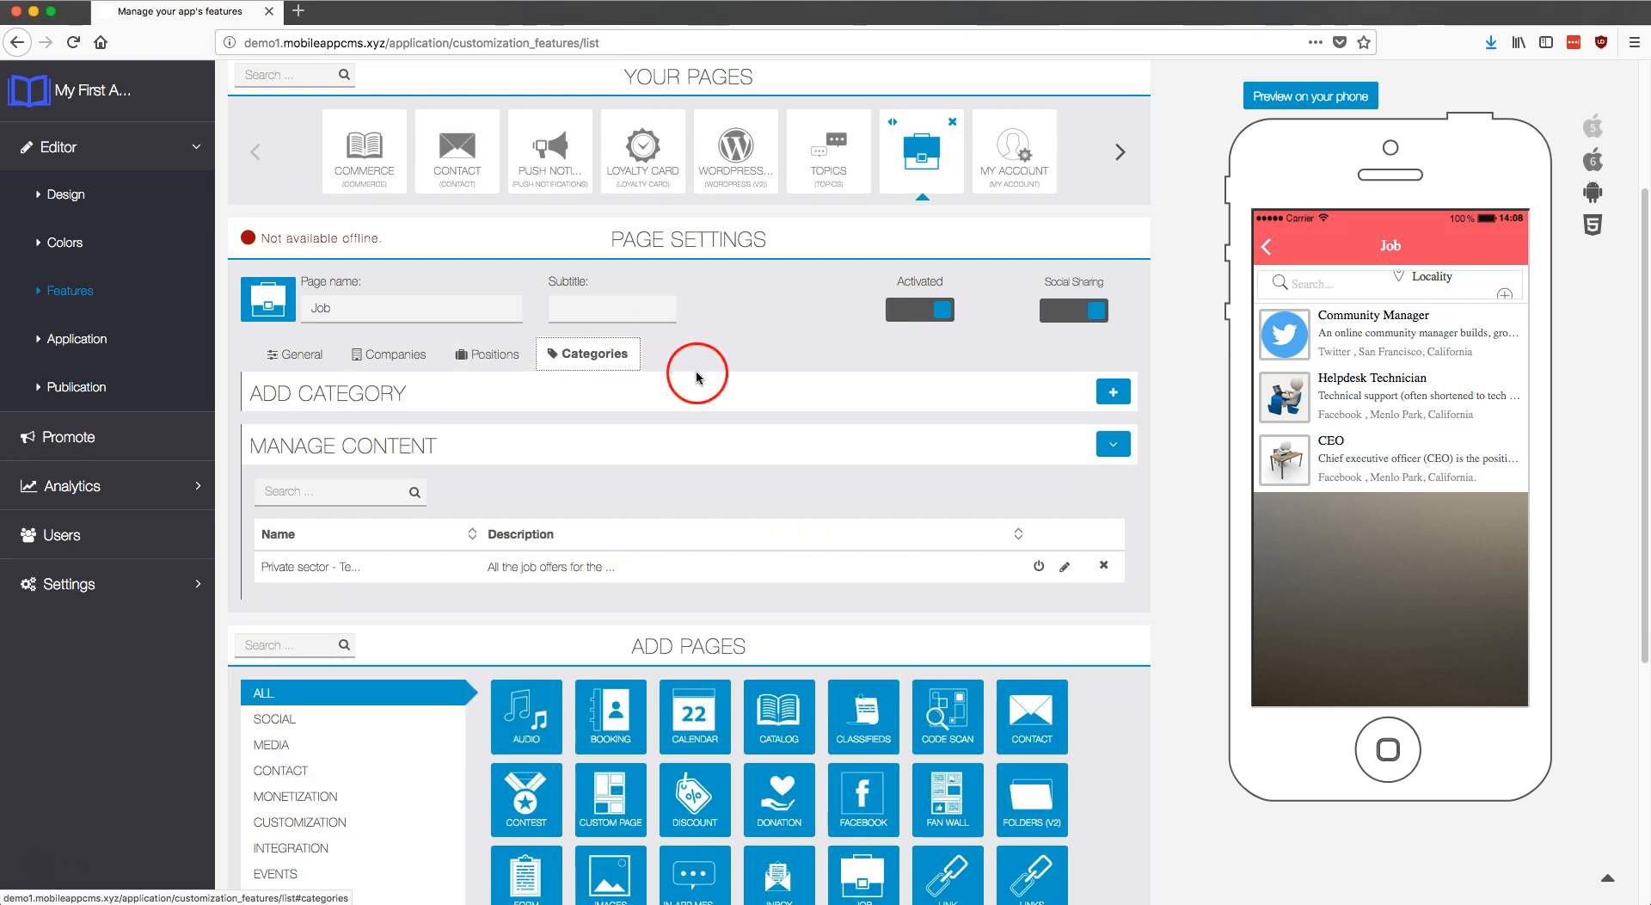
pyautogui.click(1112, 392)
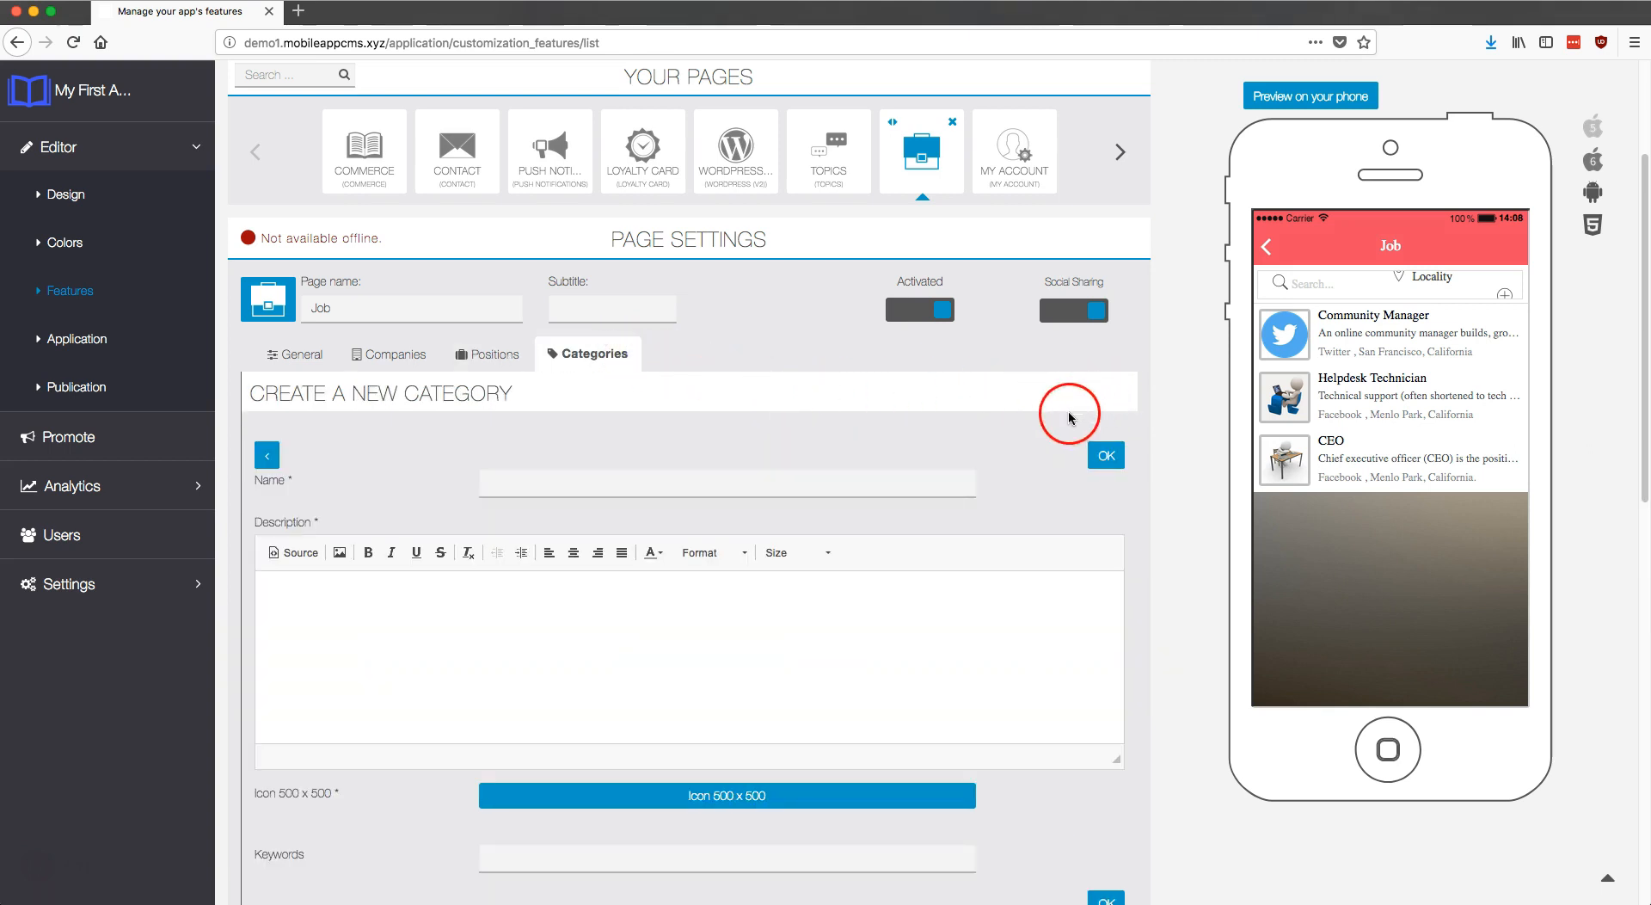
pyautogui.scroll(-3, 811, 429)
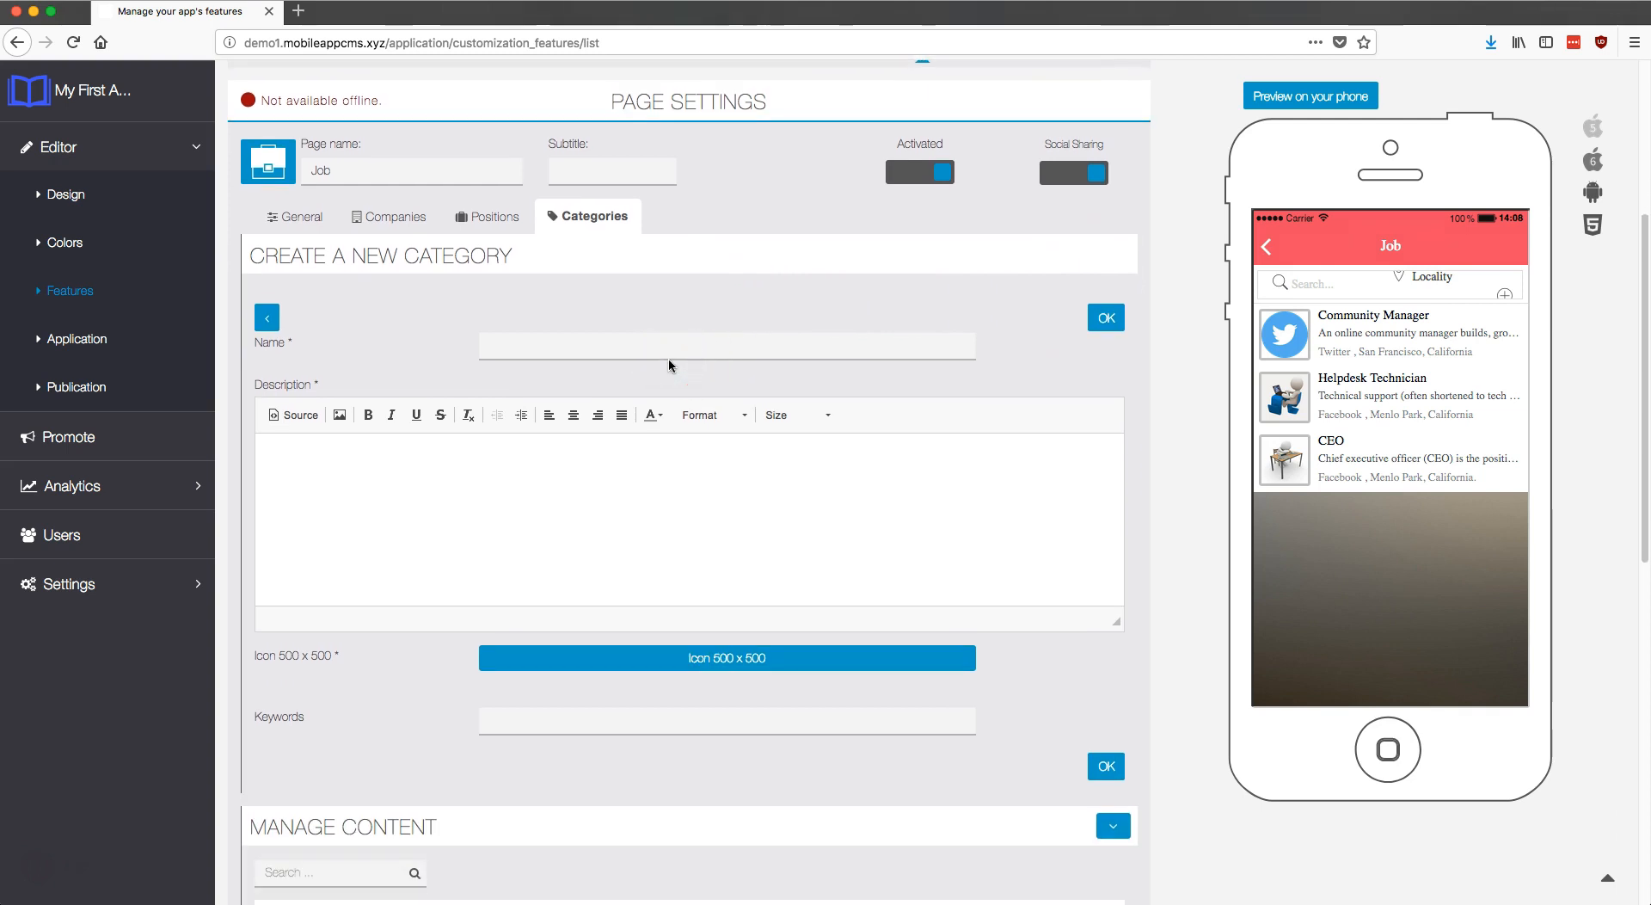
pyautogui.click(739, 349)
pyautogui.write('Public Sector - Administration')
pyautogui.click(686, 456)
pyautogui.write('In this category you will find all of the jobs offer for the Public Sector in the Administration. For example, Jobs such as: Secretary, Deputy, Magistrate, etc.')
# Step: Upload Senate.jpg as the category icon, shifting the crop to the right
pyautogui.click(722, 657)
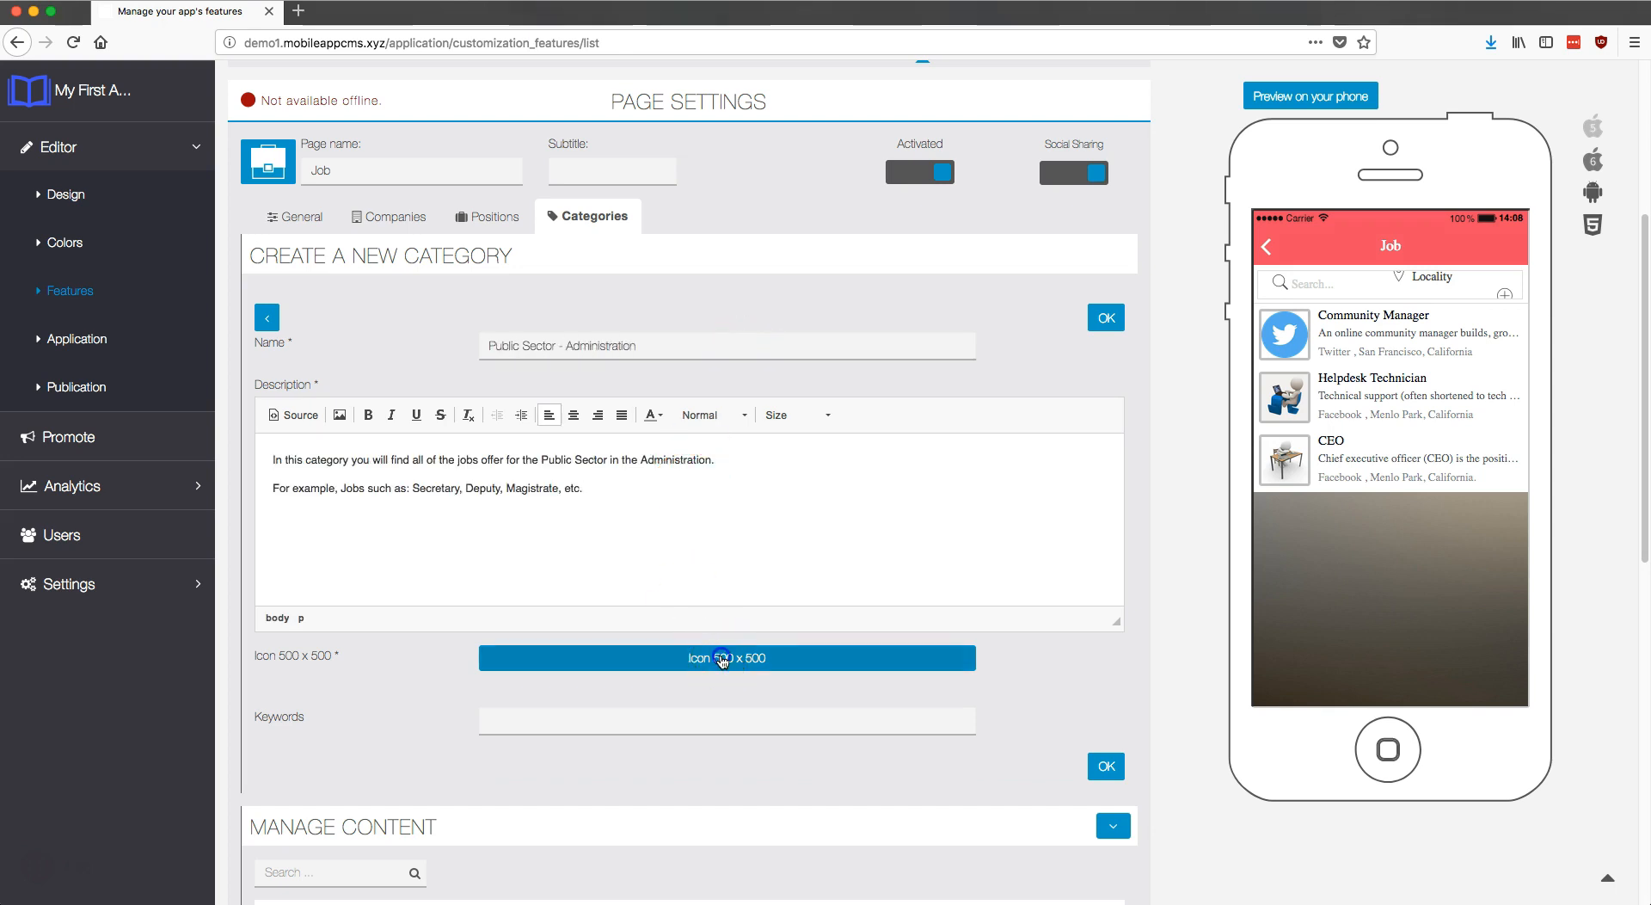
pyautogui.click(720, 220)
pyautogui.click(1090, 496)
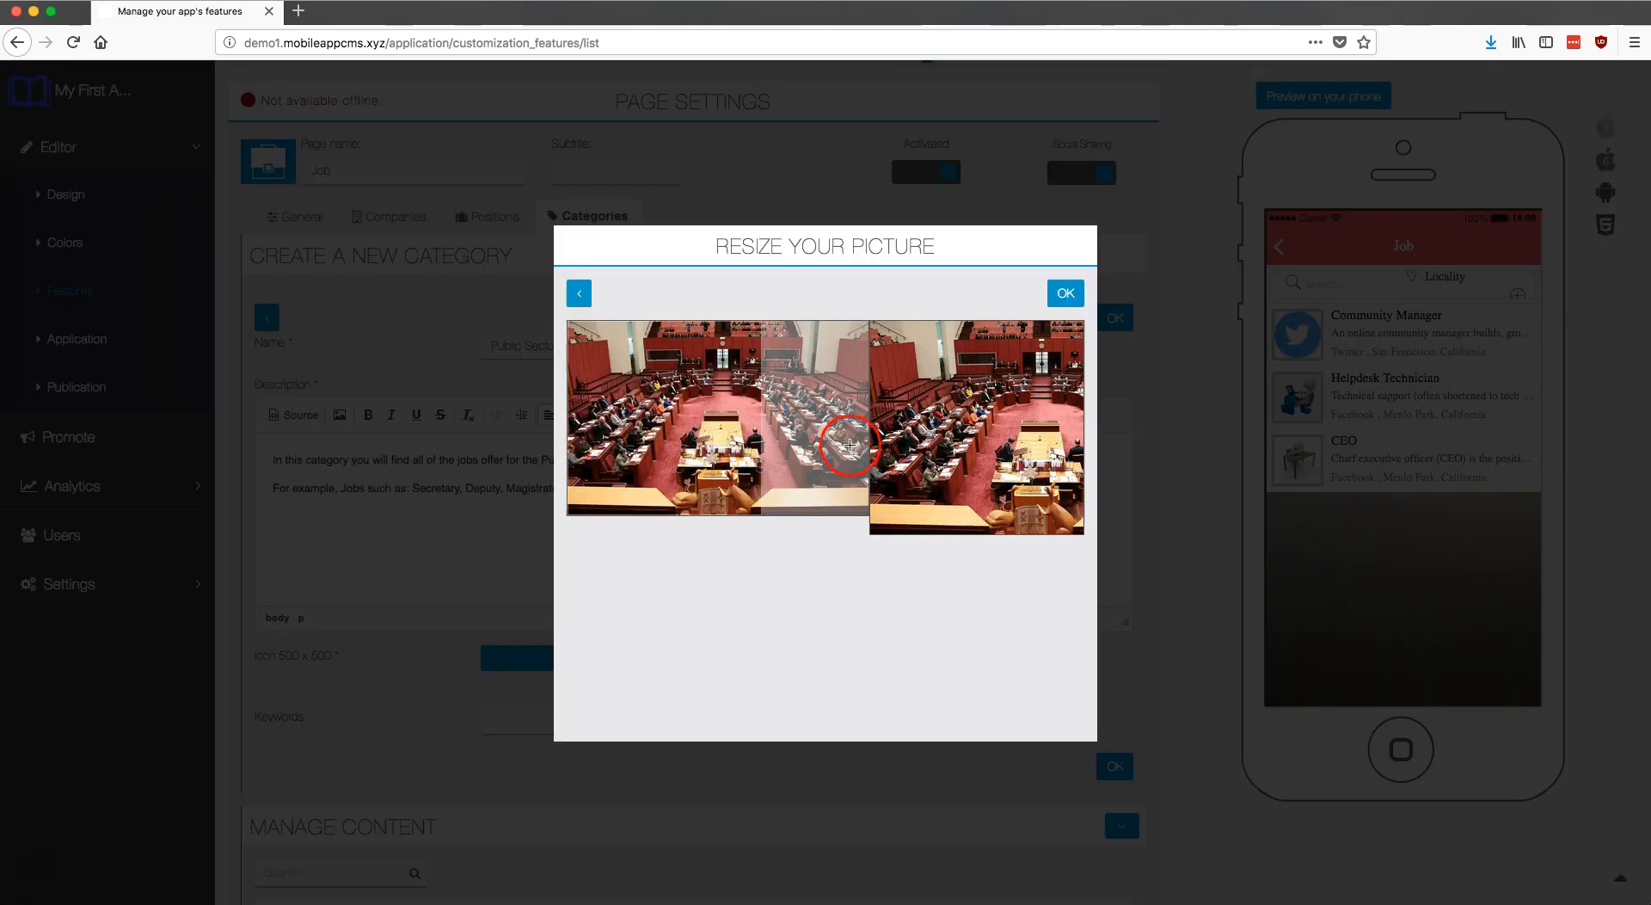
pyautogui.moveTo(701, 424); pyautogui.dragTo(755, 424)
pyautogui.click(1065, 293)
# Step: Add Public Administration keywords and save the category
pyautogui.scroll(-2, 860, 516)
pyautogui.click(730, 722)
pyautogui.write('Public Administration')
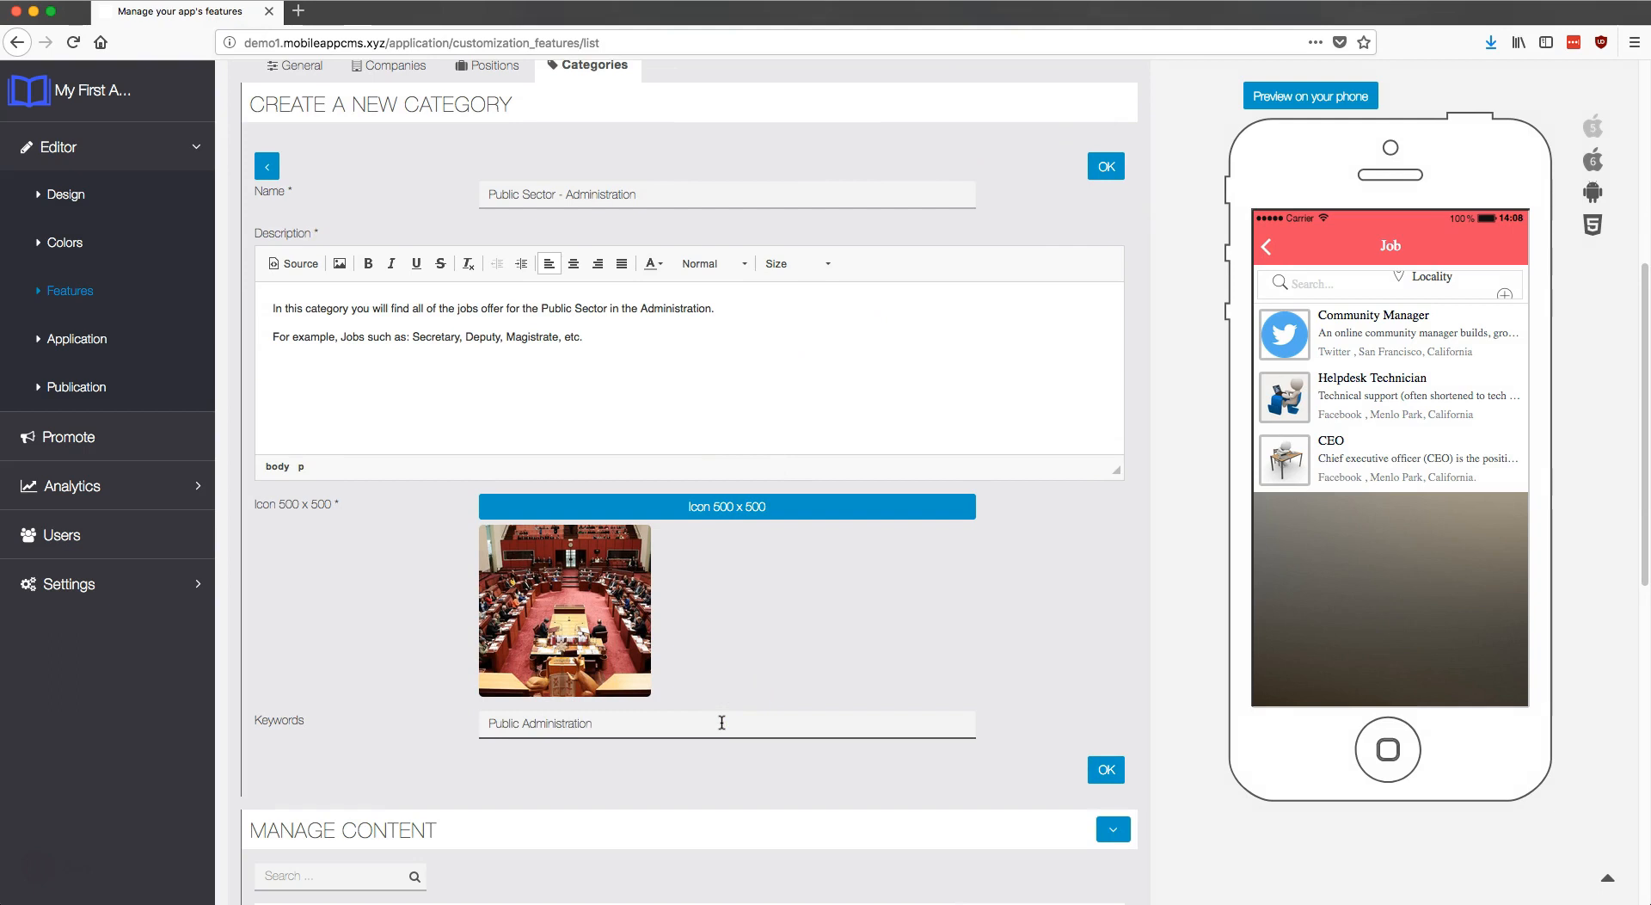
pyautogui.scroll(-1, 1094, 657)
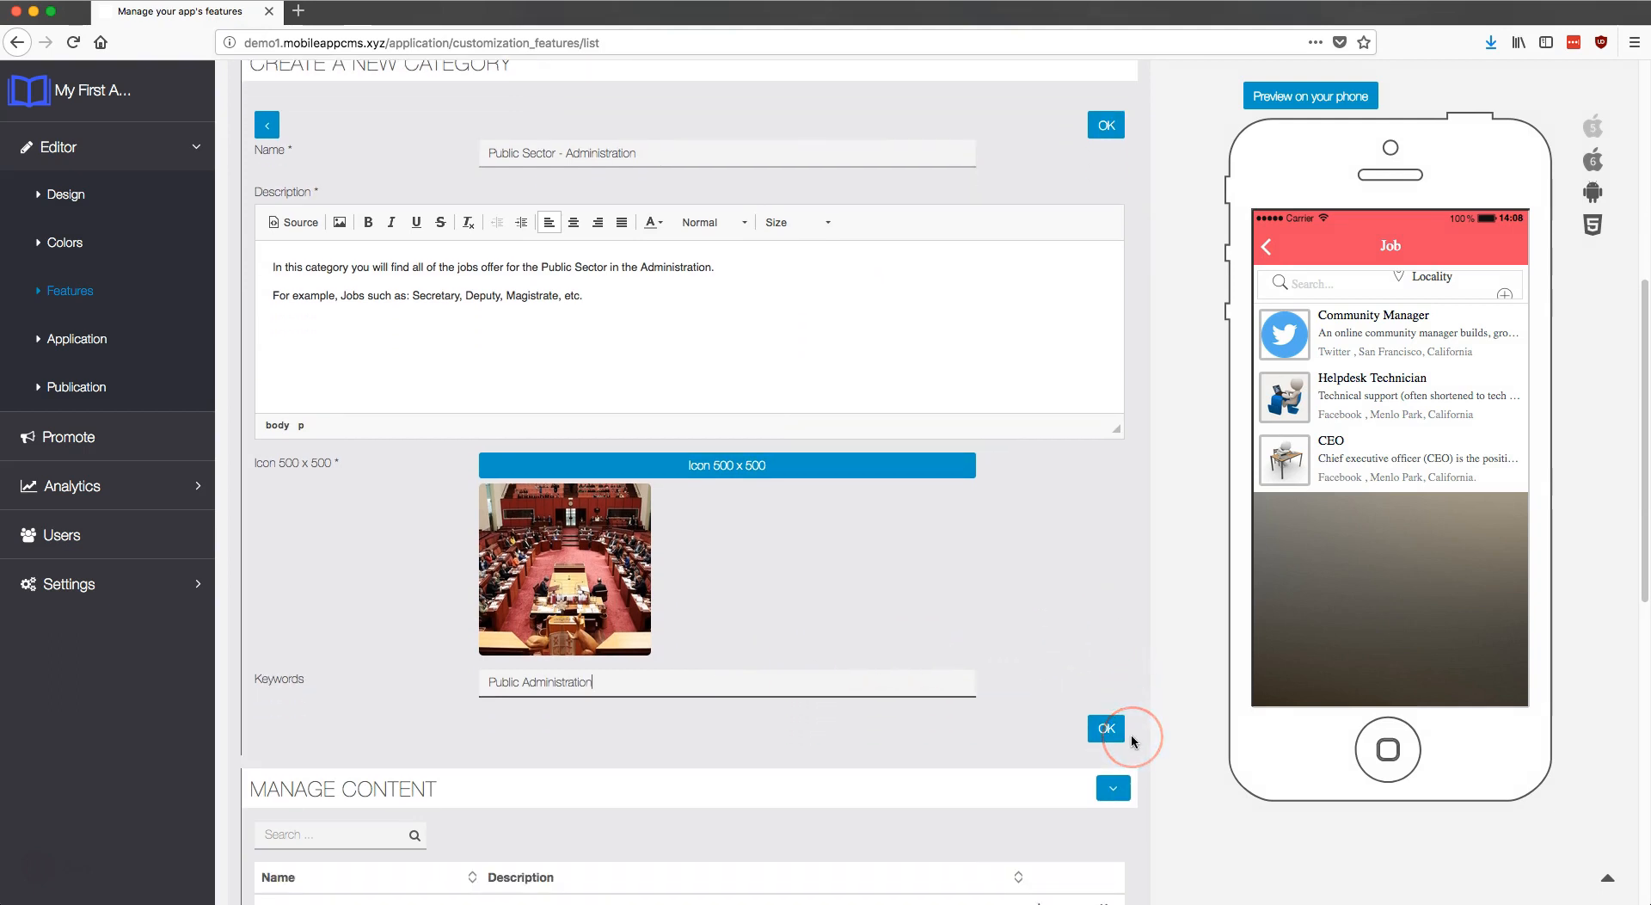
pyautogui.click(1109, 729)
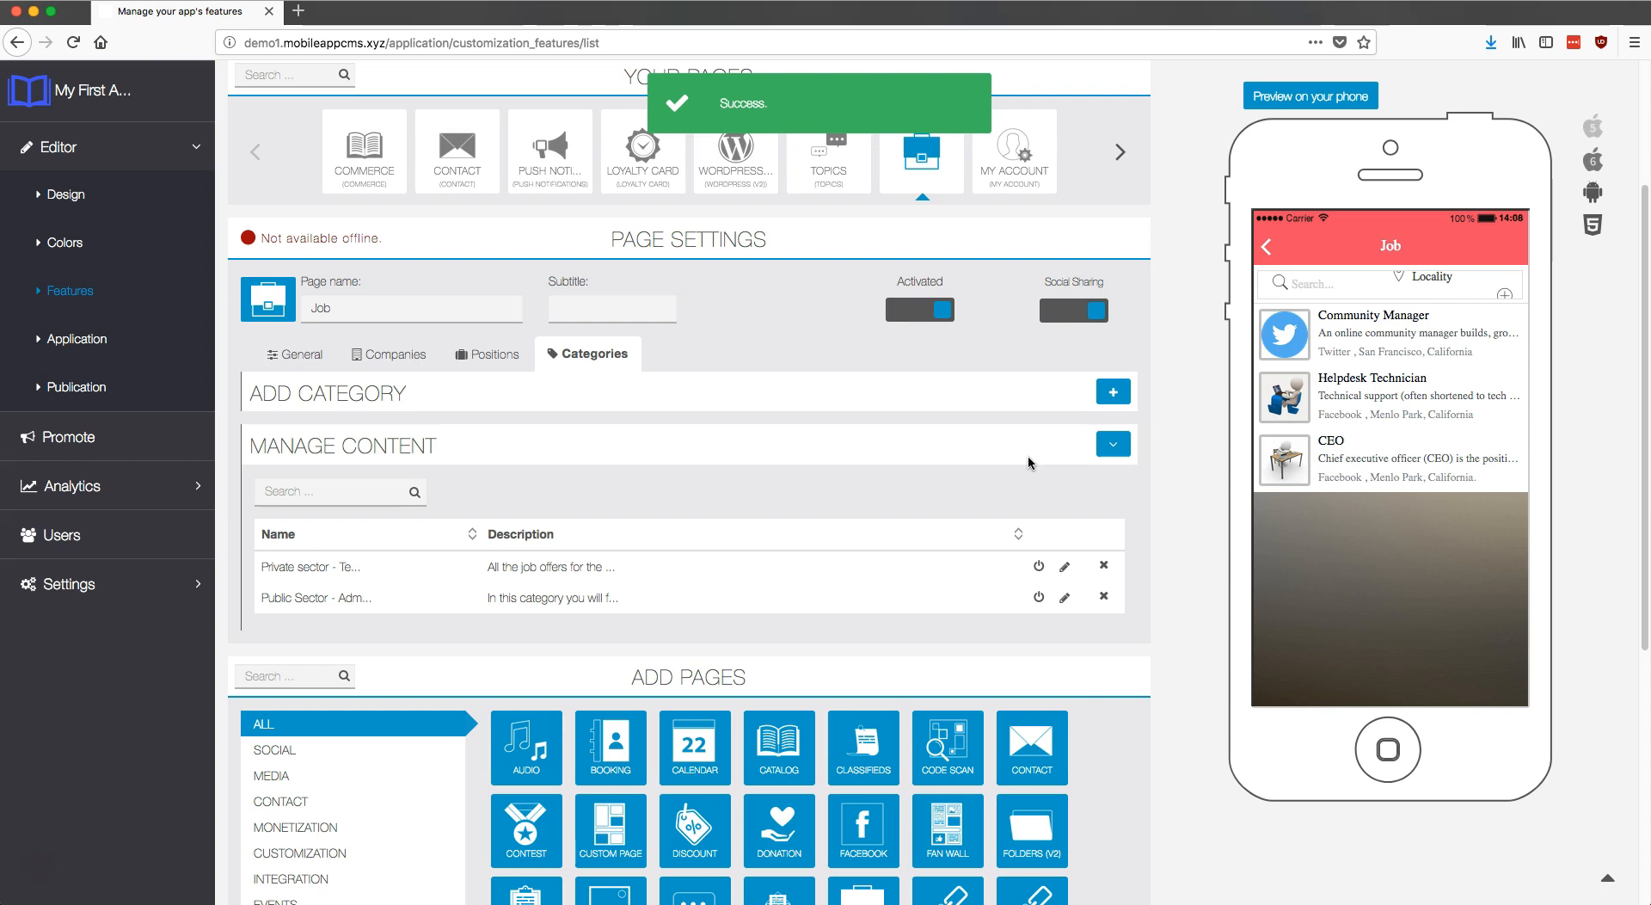
# Step: Review the Private sector - Technology category's edit form, then close it without changes
pyautogui.click(1063, 575)
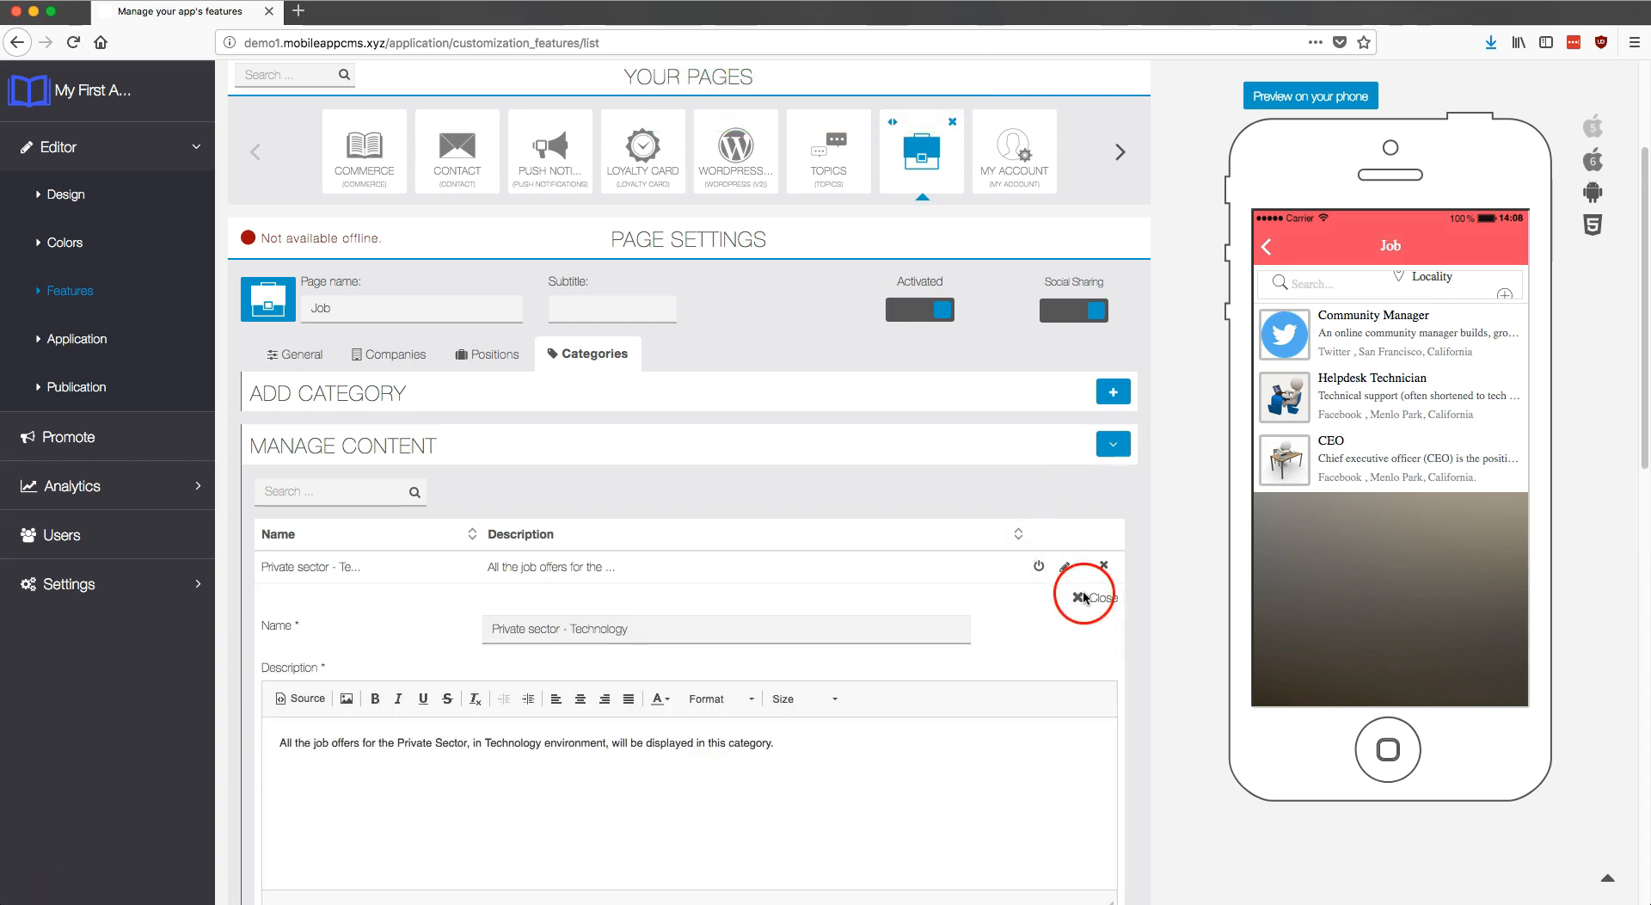
pyautogui.scroll(-6, 1084, 596)
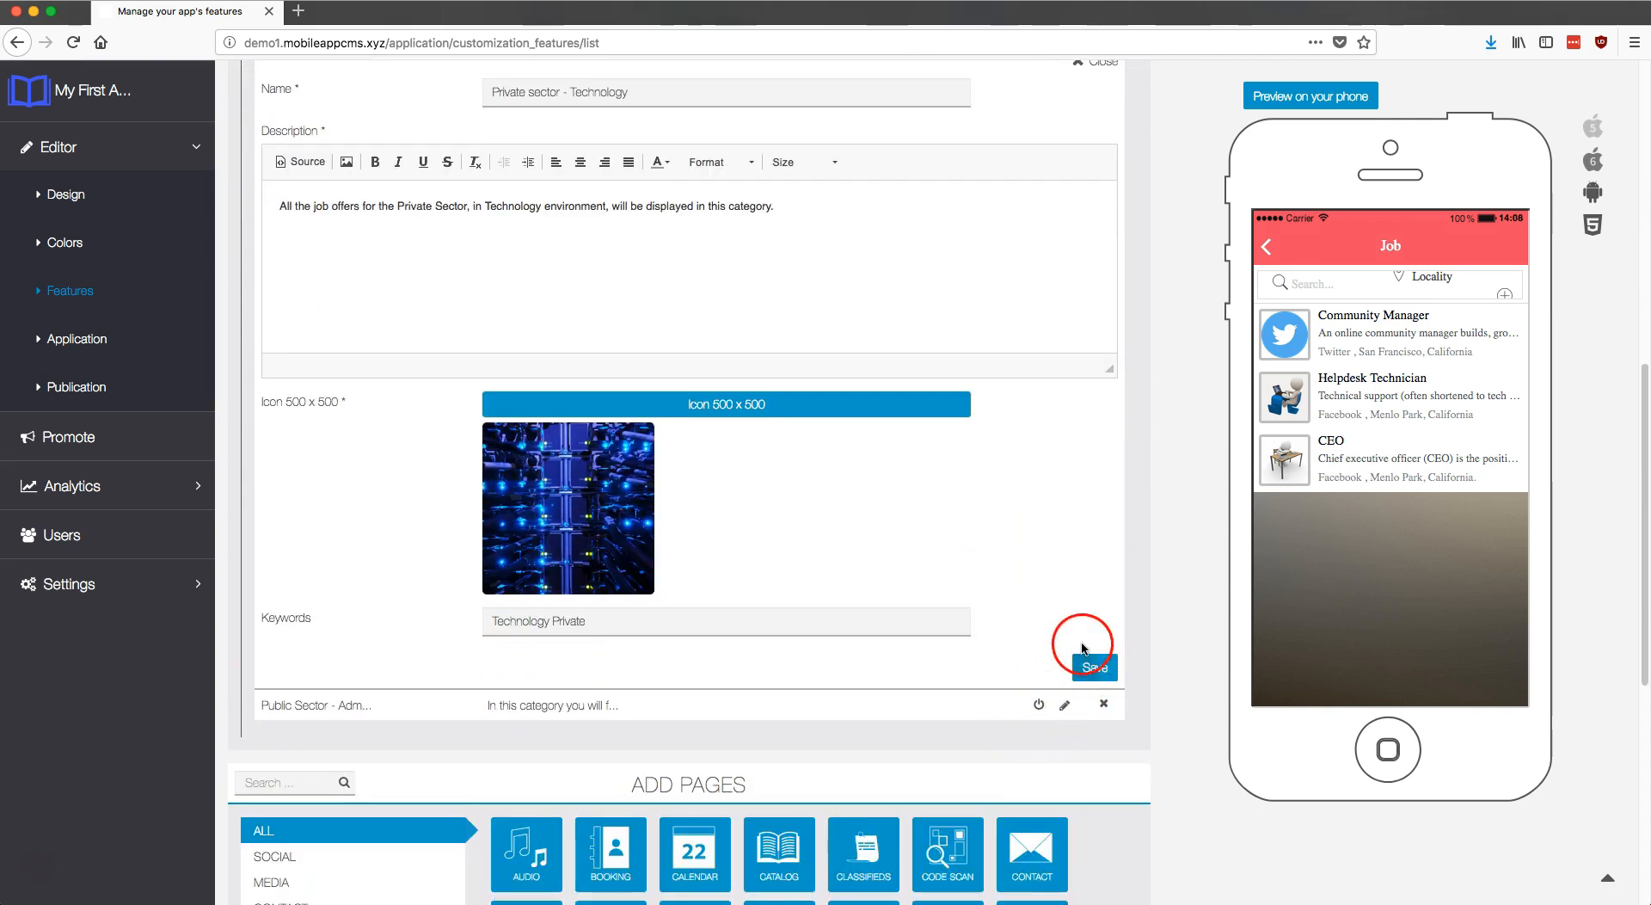
pyautogui.scroll(3, 1082, 647)
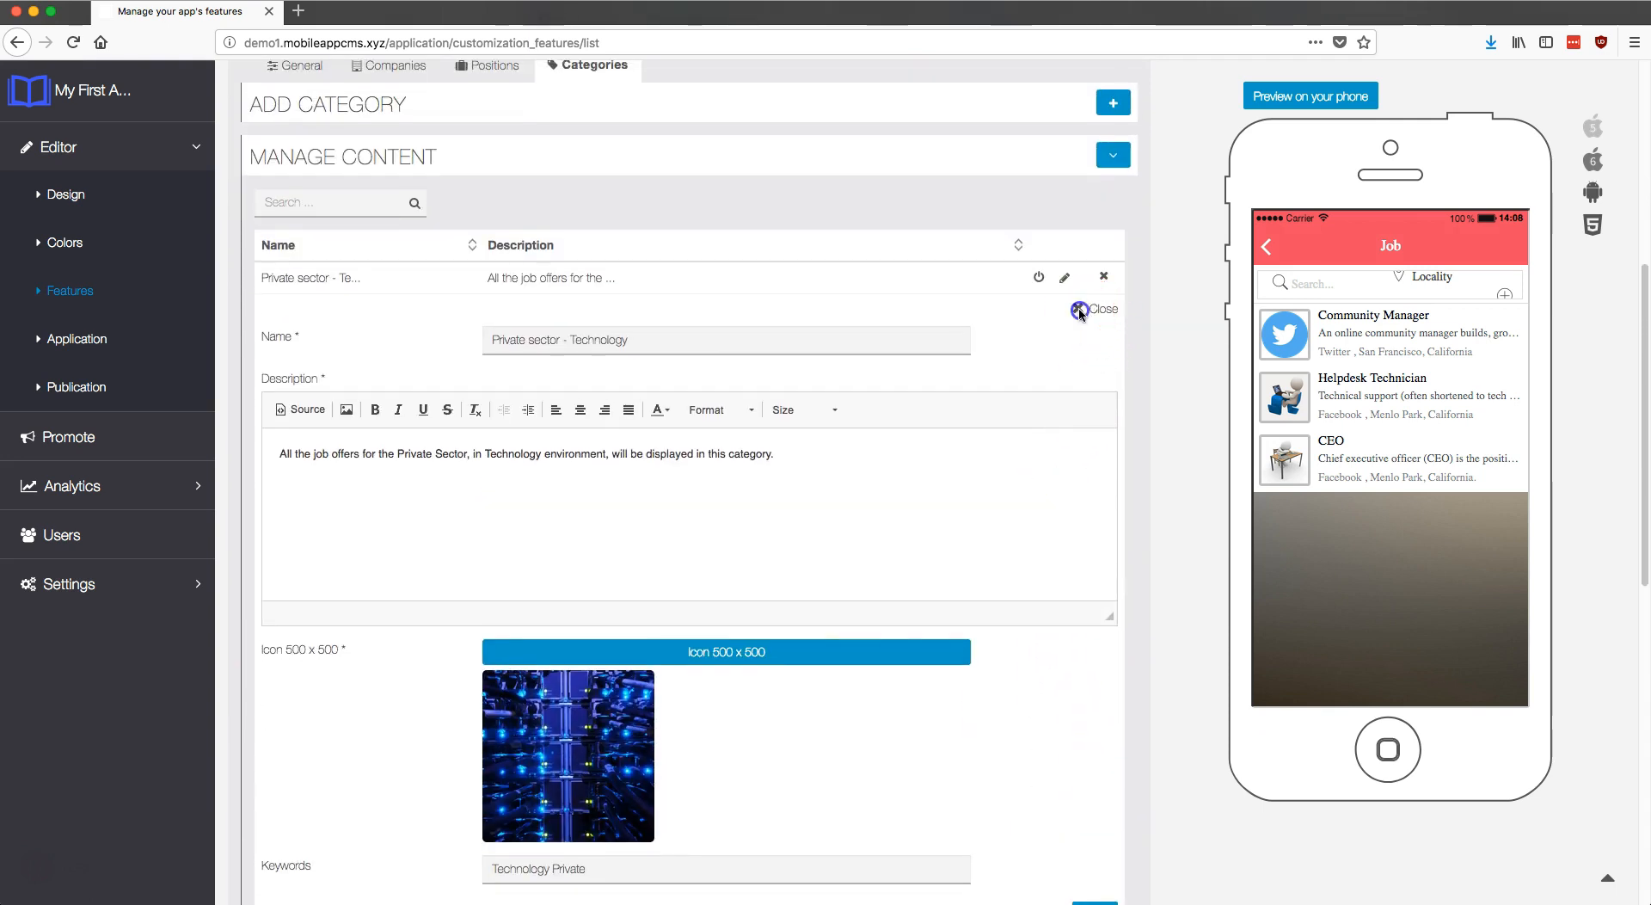
pyautogui.click(1079, 311)
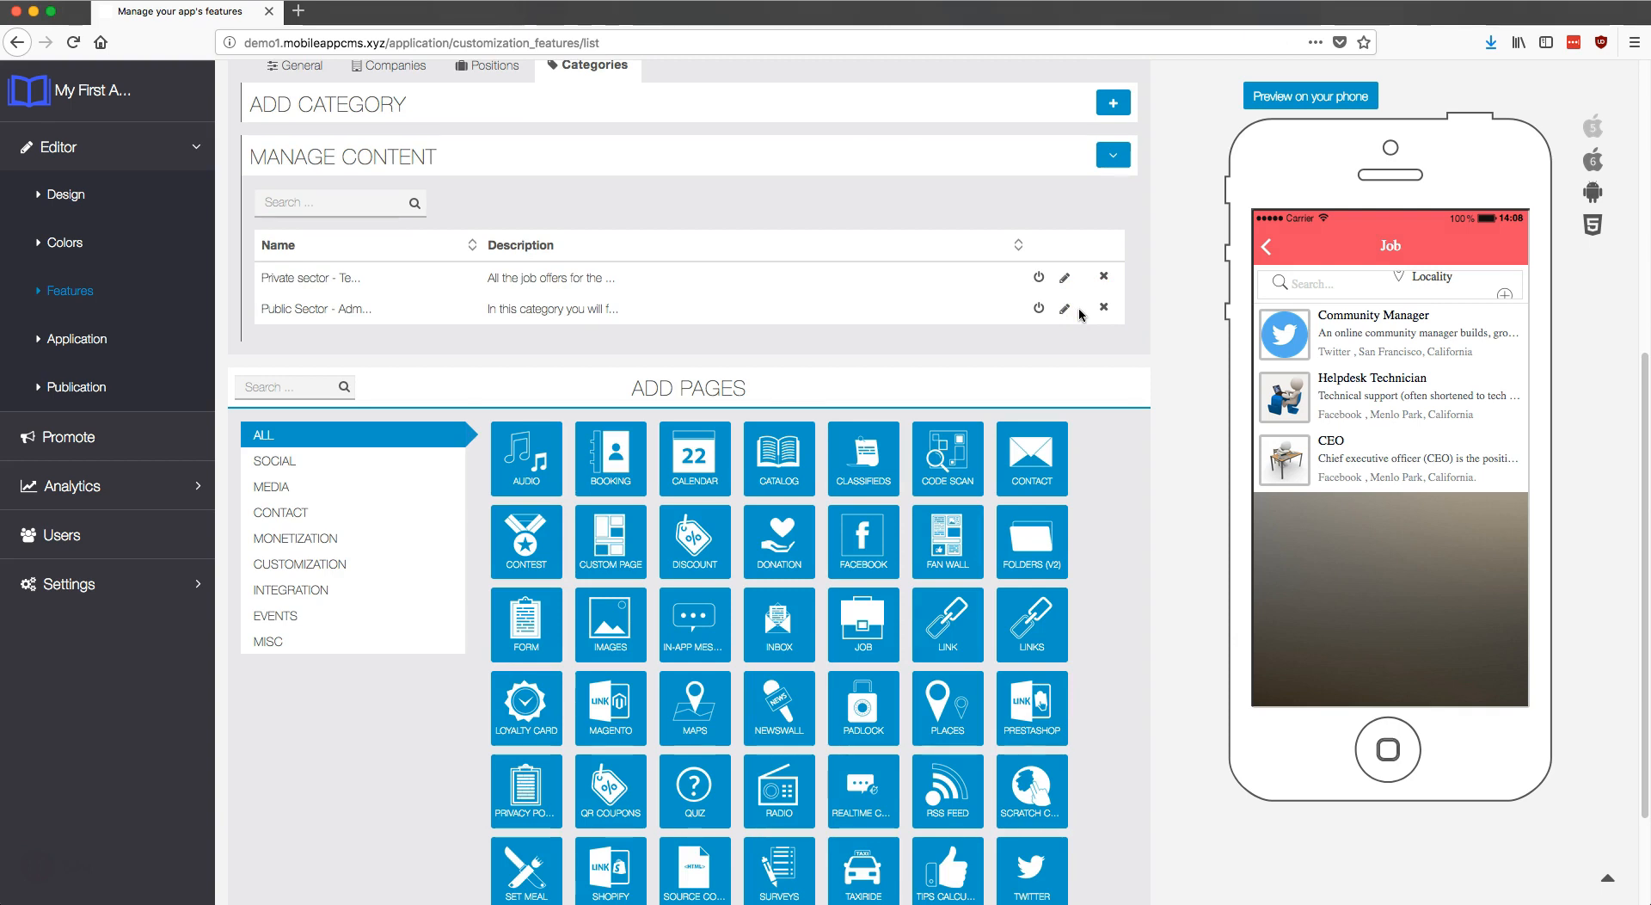
# Step: Disable Private sector - Technology, leaving Public Sector - Administration active
pyautogui.click(1040, 278)
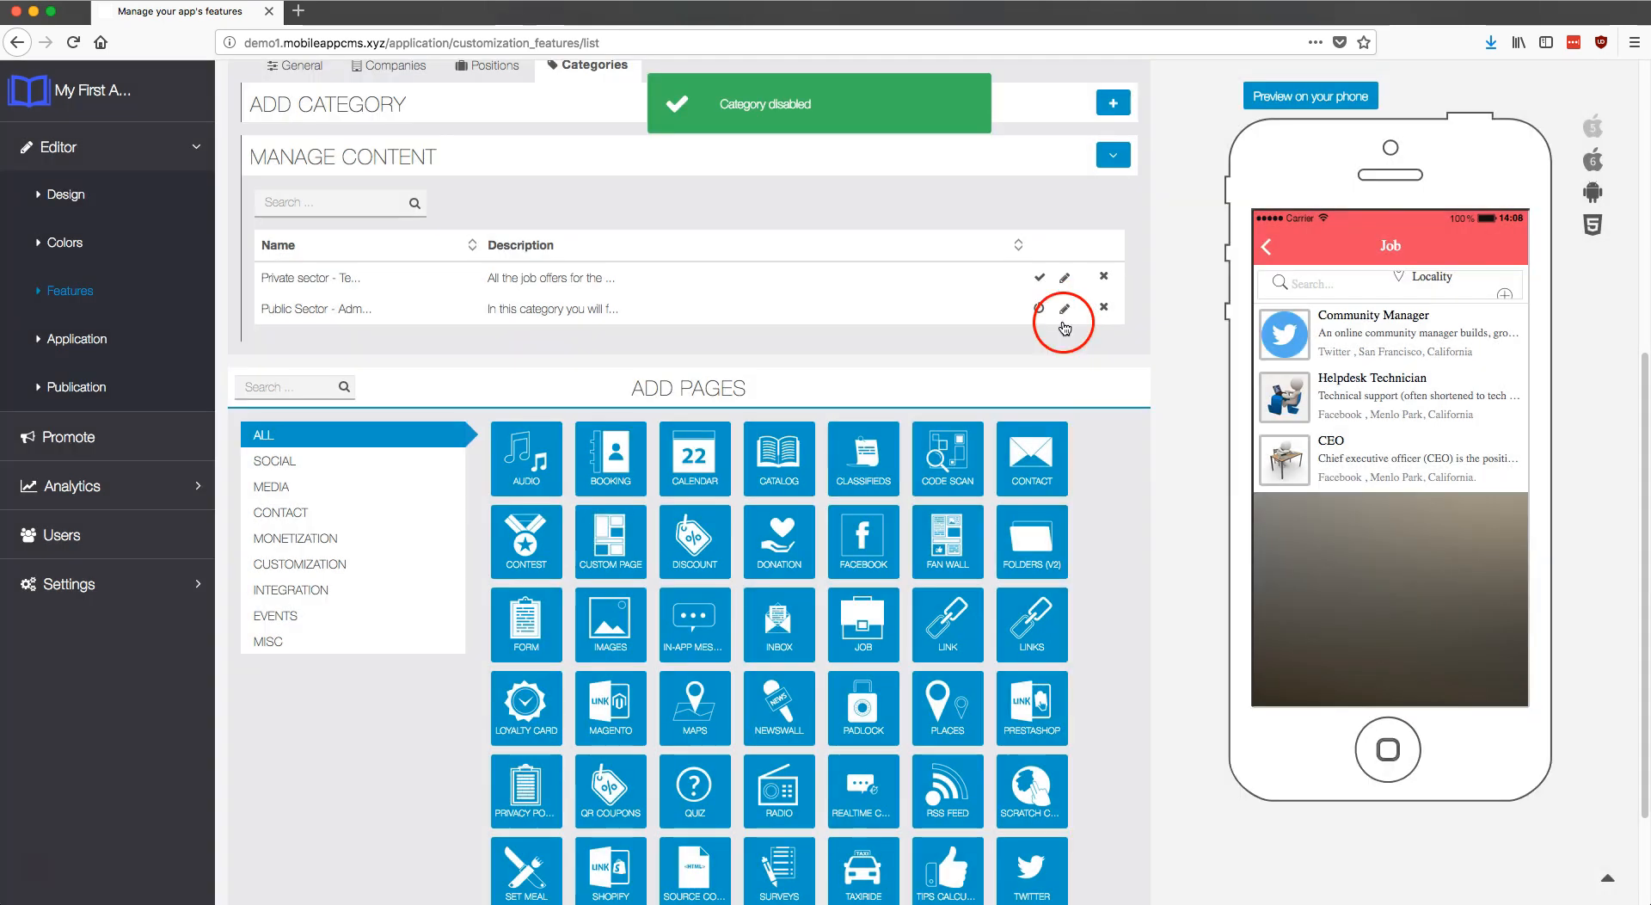
pyautogui.scroll(2, 1050, 277)
pyautogui.scroll(2, 1049, 277)
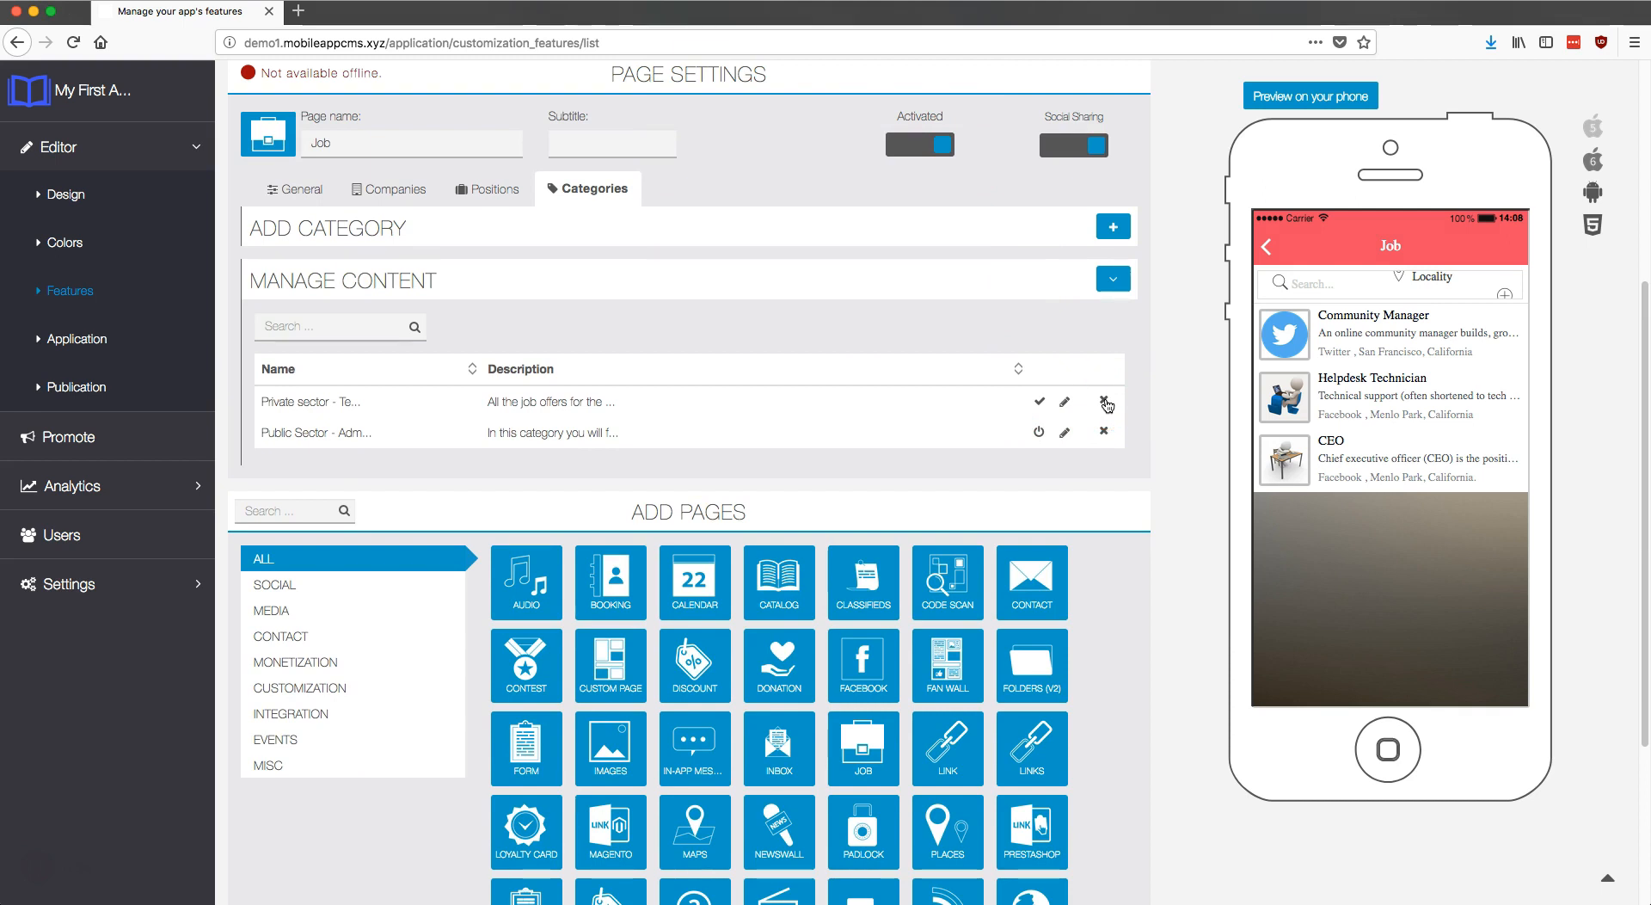
# Step: Look through the positions list, then return to the companies list showing Facebook and Twitter
pyautogui.click(484, 193)
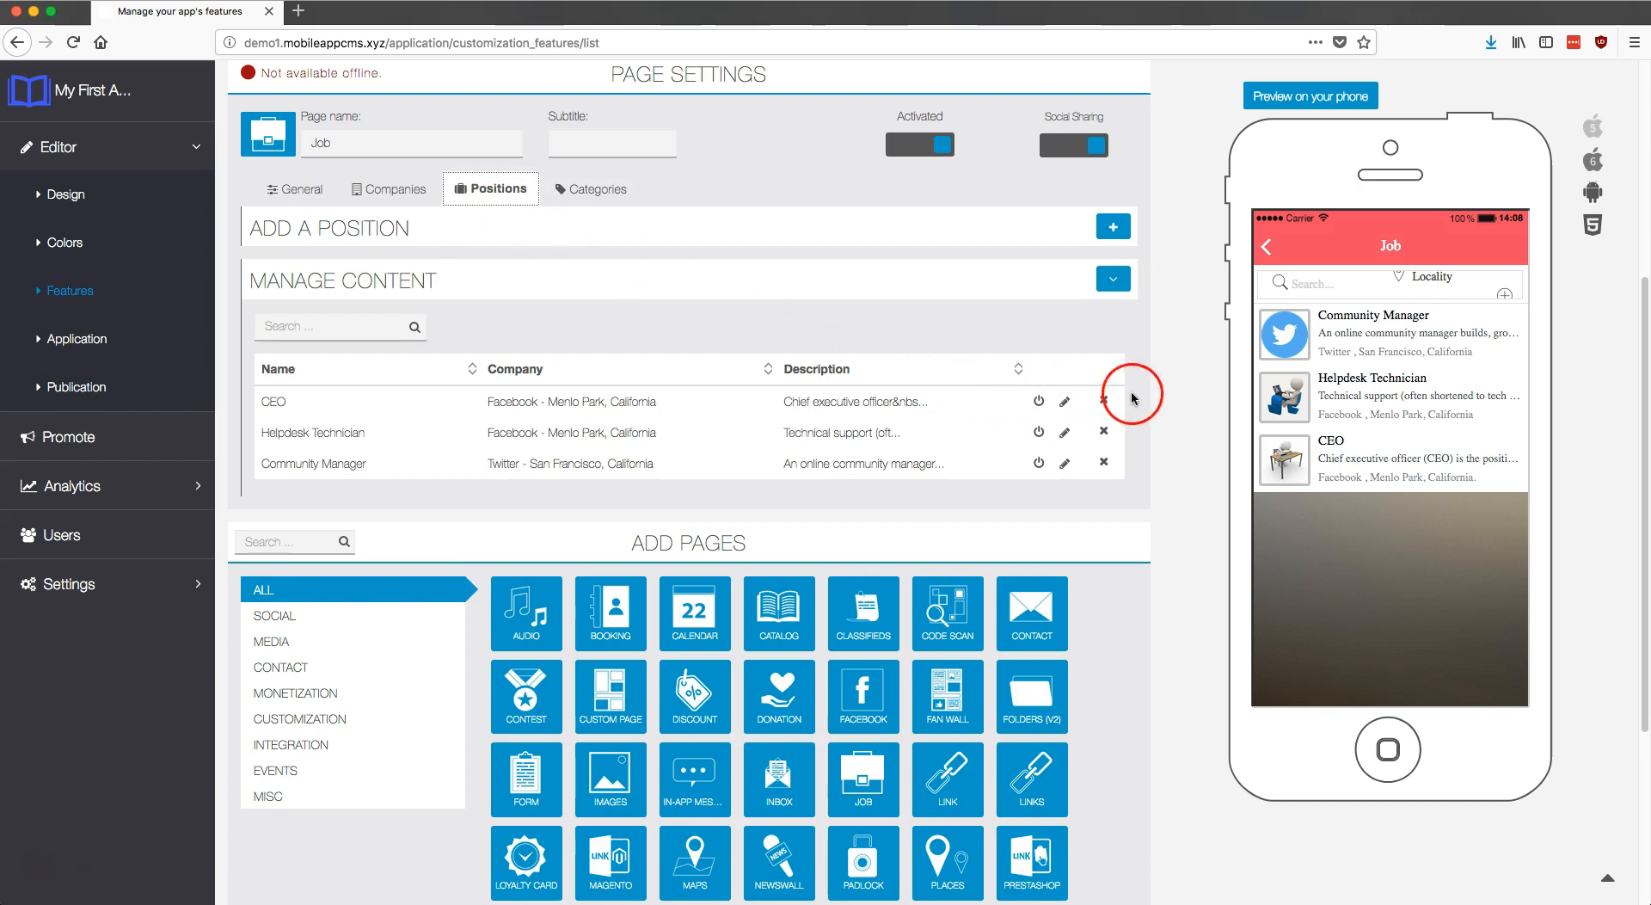
pyautogui.click(404, 188)
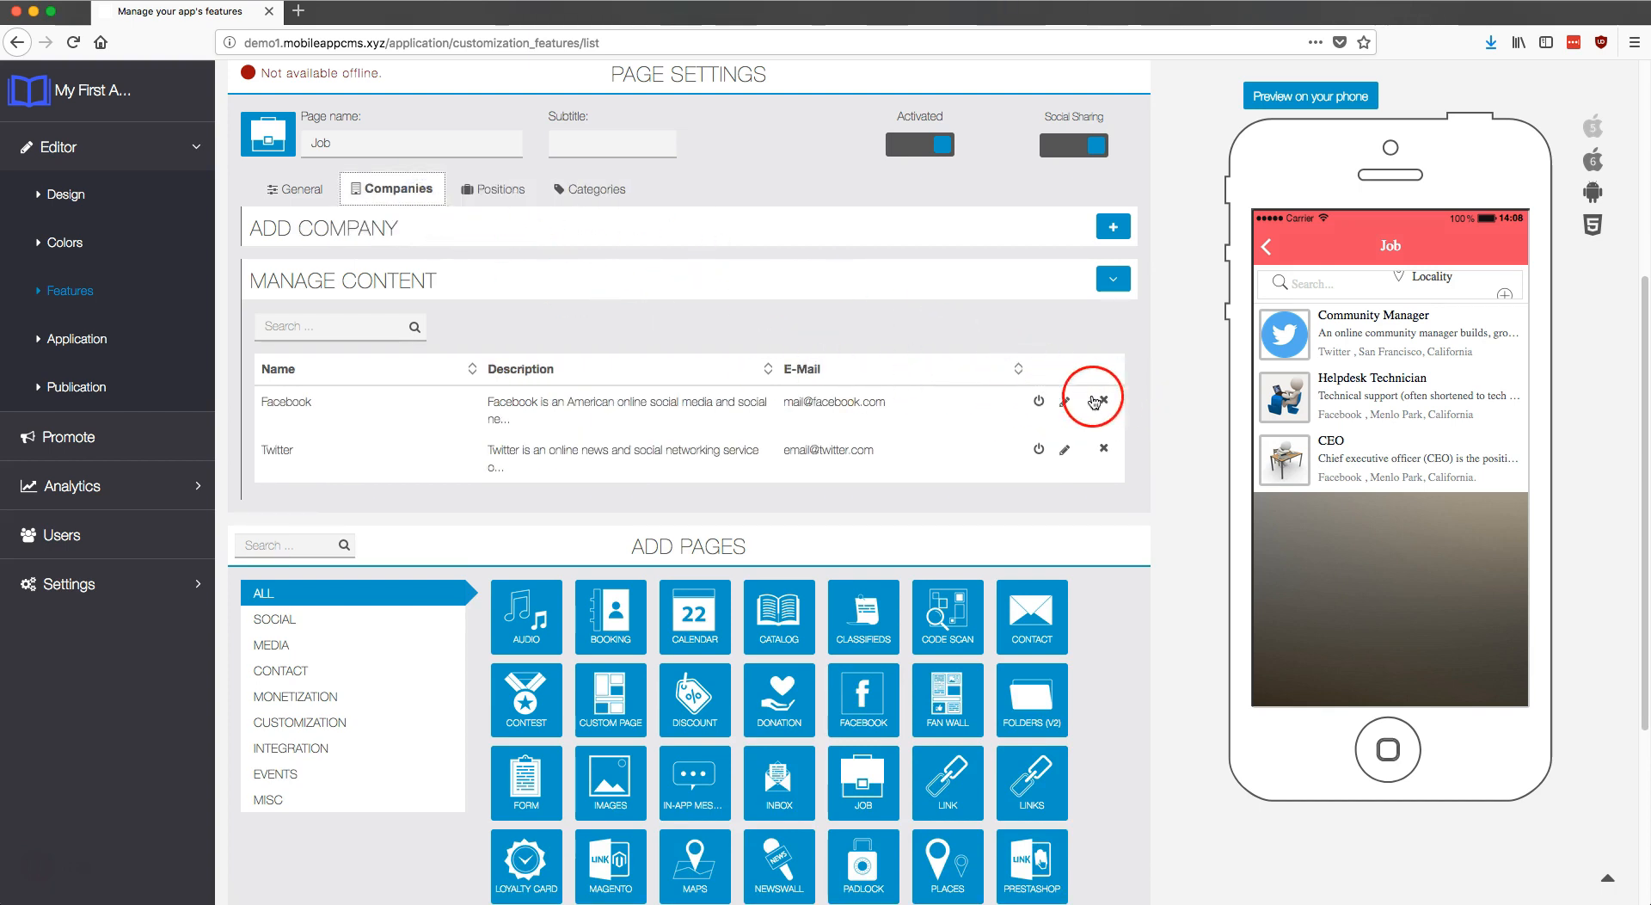
pyautogui.click(519, 299)
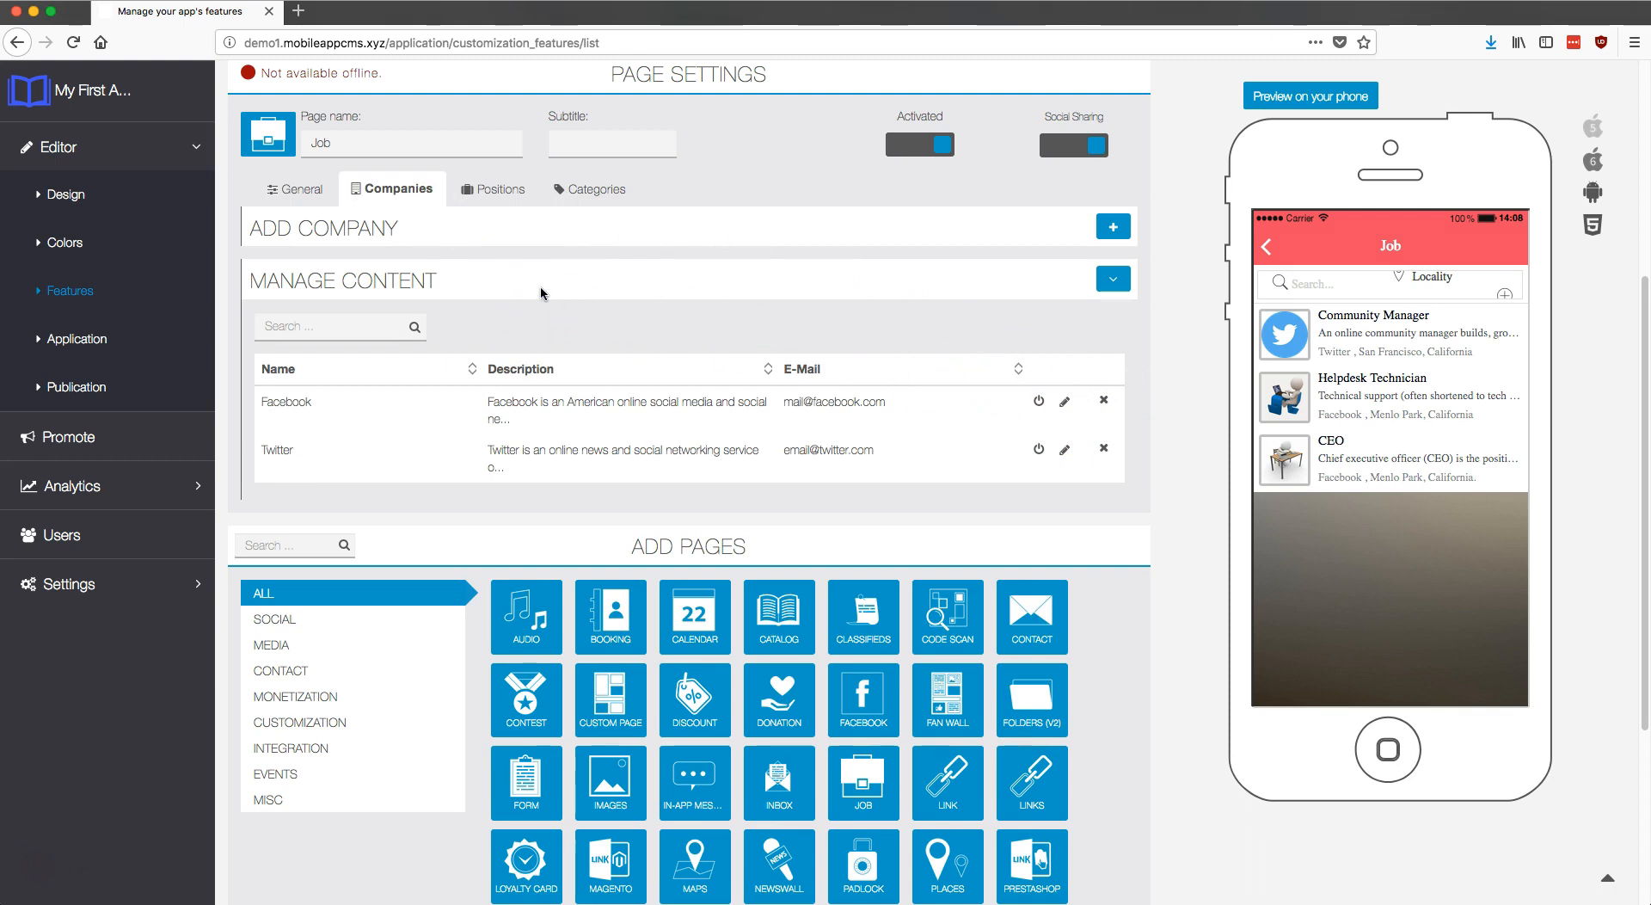